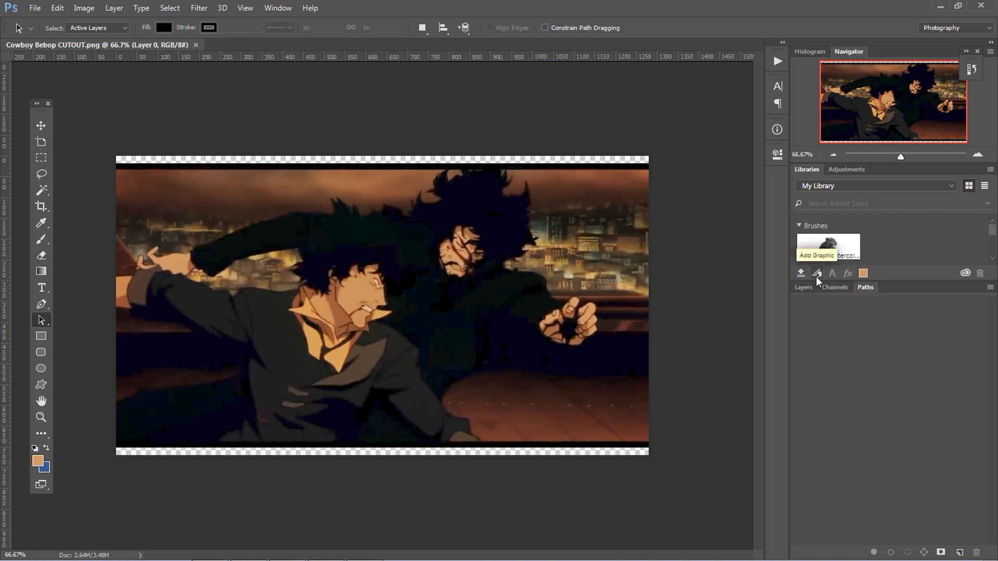
Create a new empty path and name it Spike.
click(803, 288)
click(834, 287)
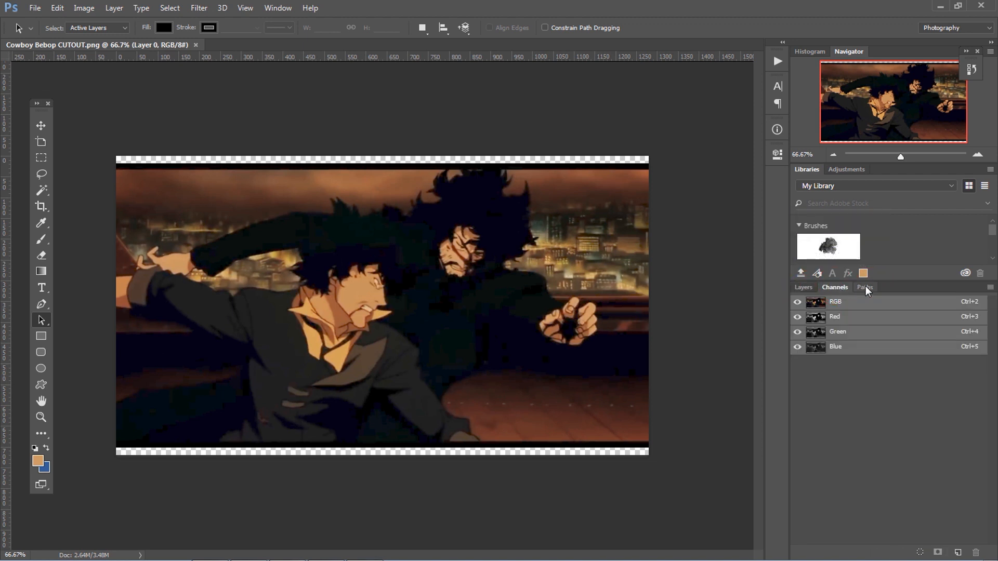
click(865, 288)
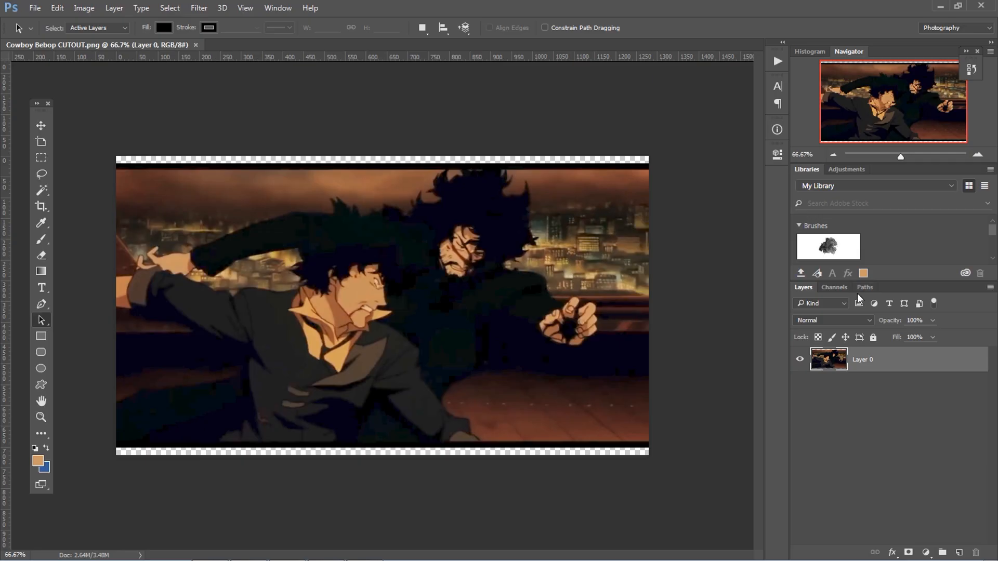
click(864, 288)
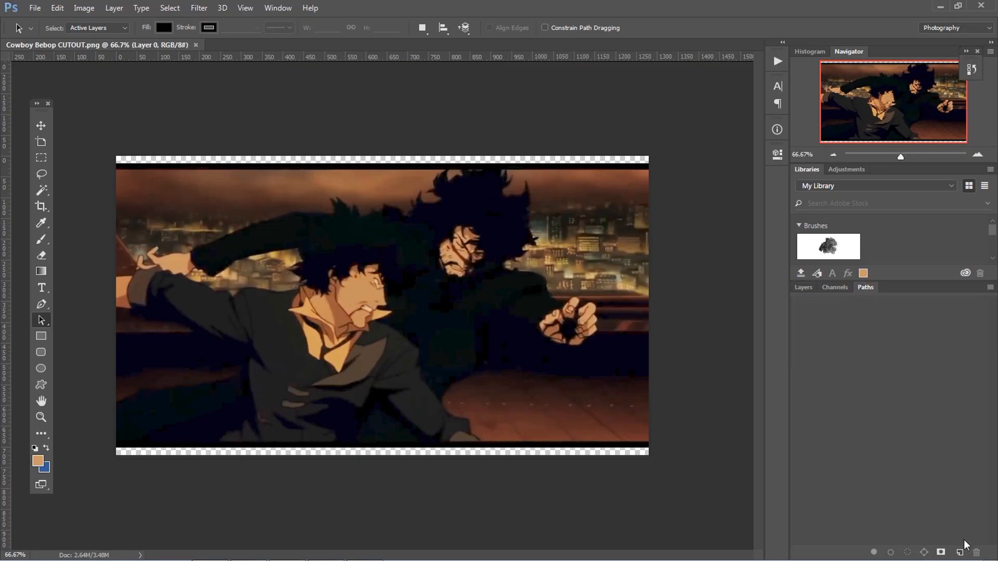
click(960, 553)
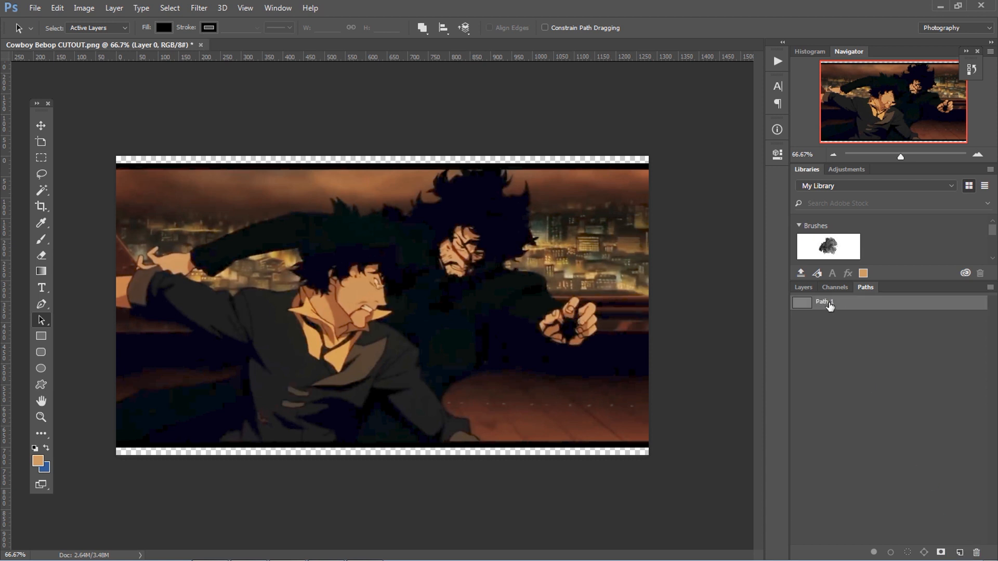
double_click(826, 302)
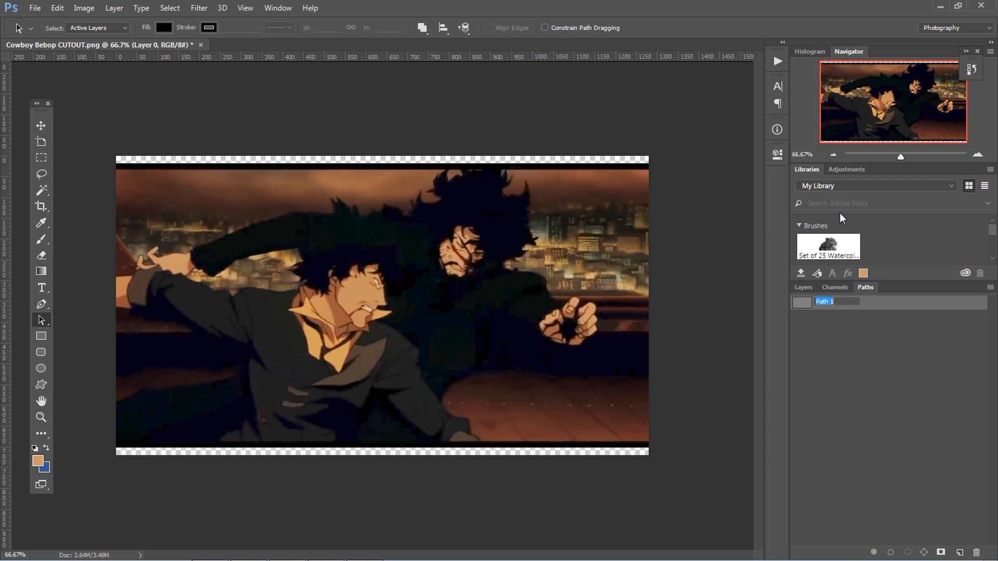
key(Return)
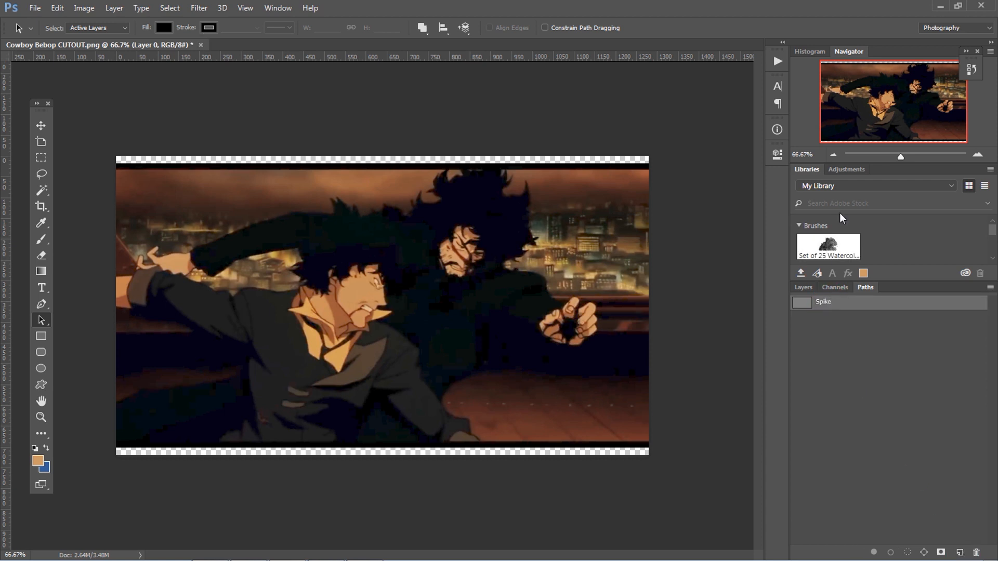
Add a second empty path and name it Vincent.
click(960, 553)
double_click(831, 318)
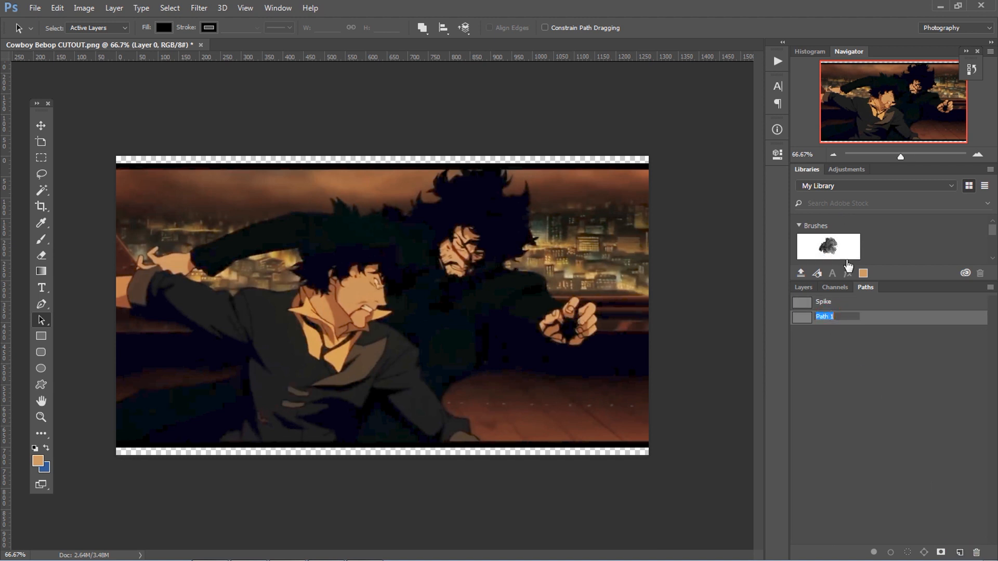
text(Vincent)
key(Return)
Select the Spike path and rename the image layer as BG.
click(803, 287)
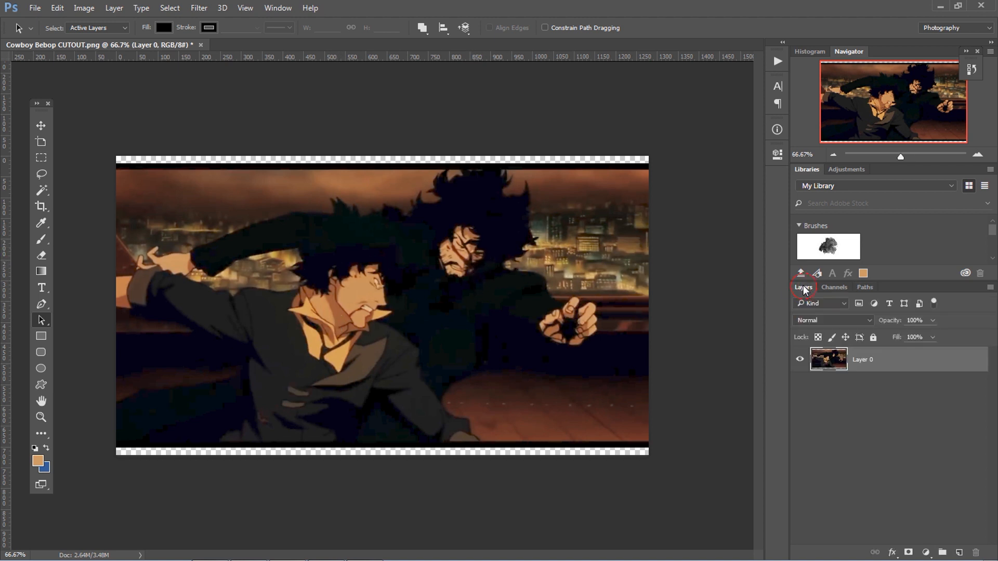
click(866, 287)
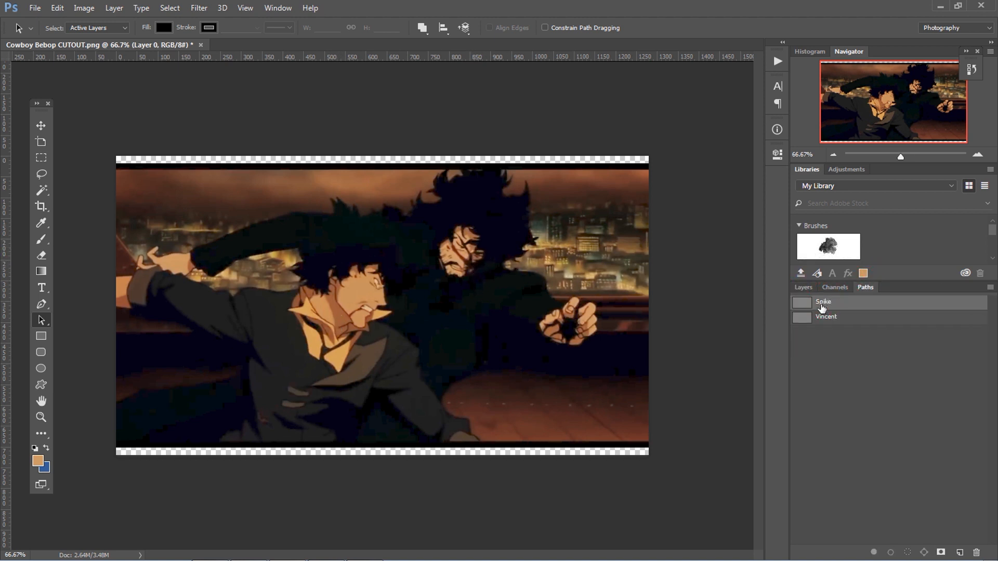
click(803, 287)
double_click(866, 362)
text(BG)
key(Return)
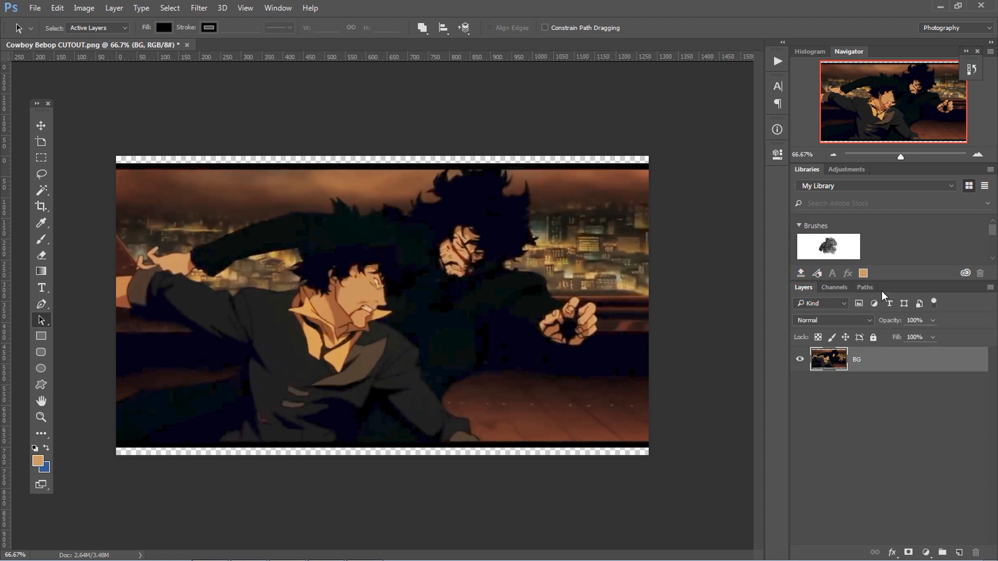
Trace the front character's lower outline with the Pen tool, from the outstretched sleeve along the coat's bottom edge to the opposite arm.
click(42, 304)
click(106, 305)
click(126, 307)
click(140, 311)
click(152, 314)
drag(206, 335, 219, 339)
click(239, 348)
drag(240, 396, 241, 405)
click(244, 427)
click(212, 446)
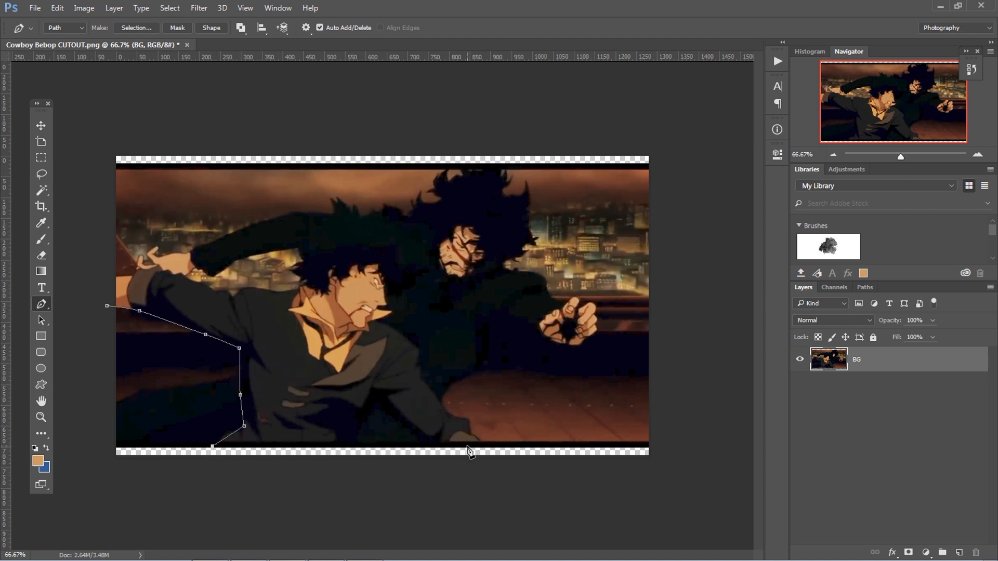
click(376, 441)
click(380, 412)
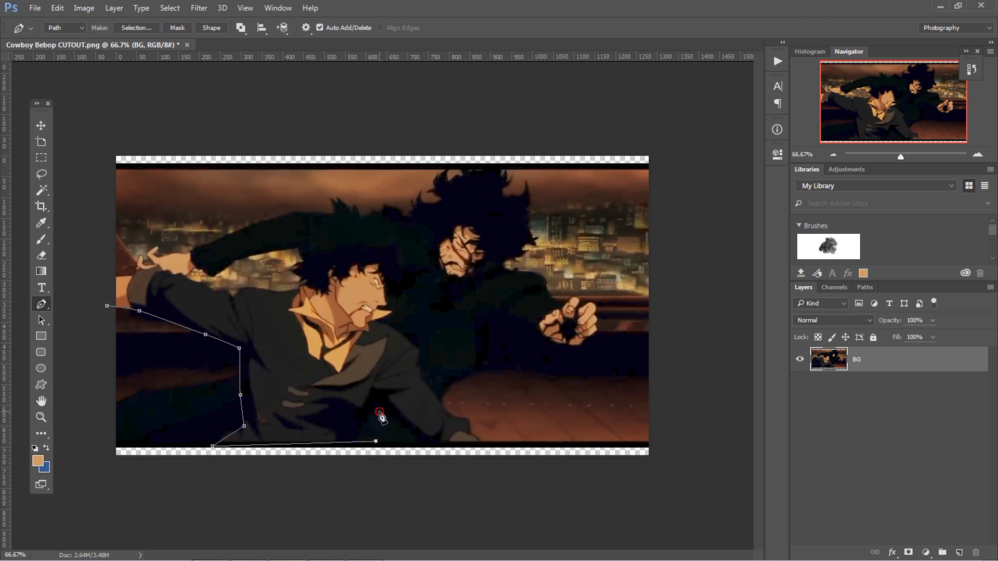
click(426, 442)
click(484, 445)
click(472, 434)
click(469, 420)
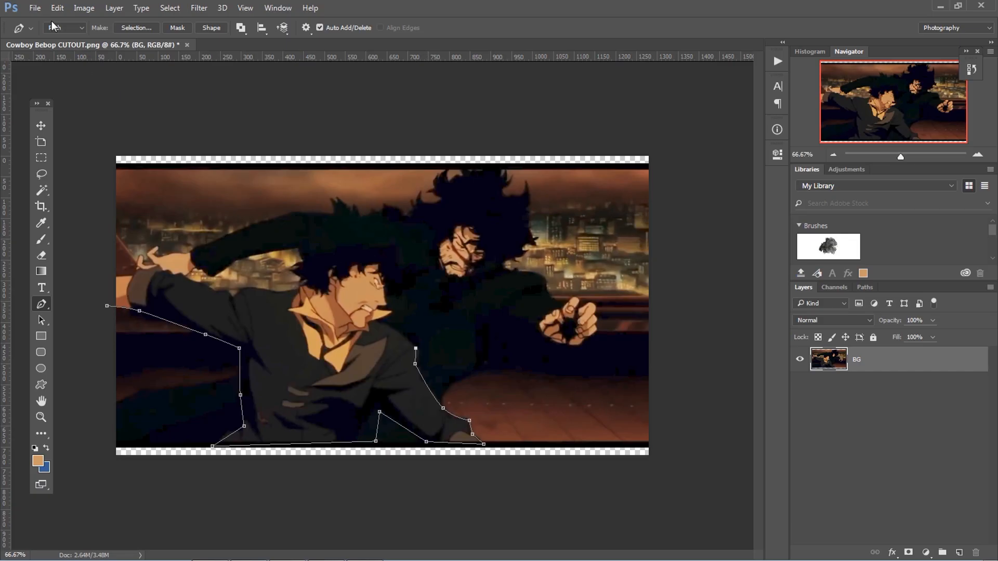
Open the recent file Cowboy Bebop v2.00_00_49_14.Still001.psd and display its Spike path.
click(35, 8)
mouse_move(96, 81)
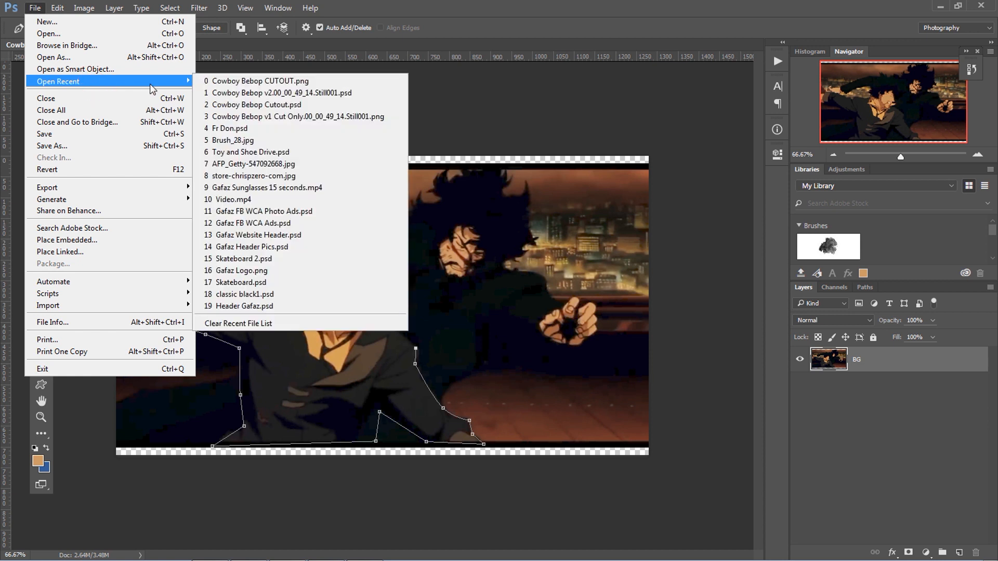
click(258, 93)
click(865, 287)
click(817, 304)
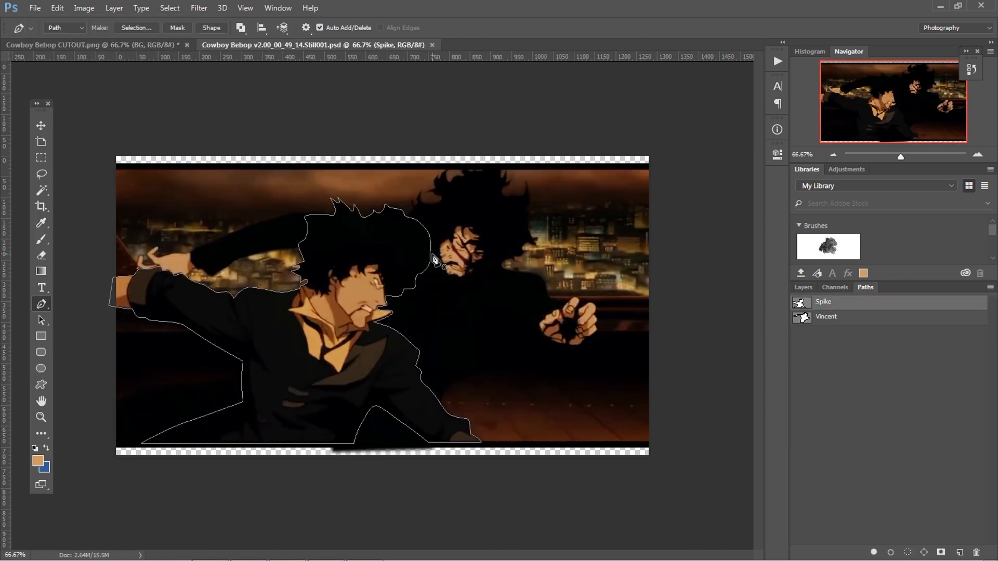
Copy the complete Spike outline from the PSD and use it to replace the partial outline in Cowboy Bebop CUTOUT.png's Spike path.
key(a)
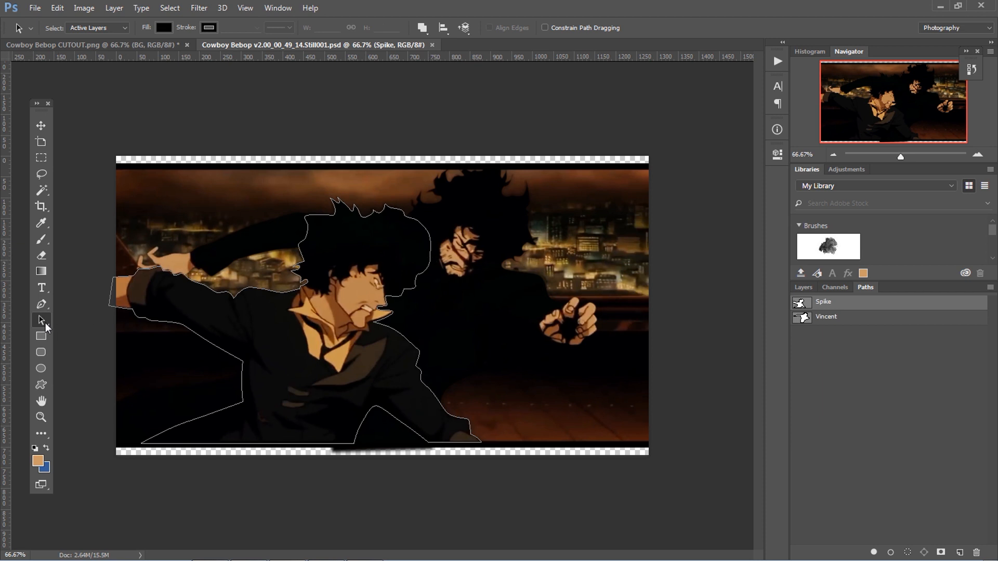
click(428, 278)
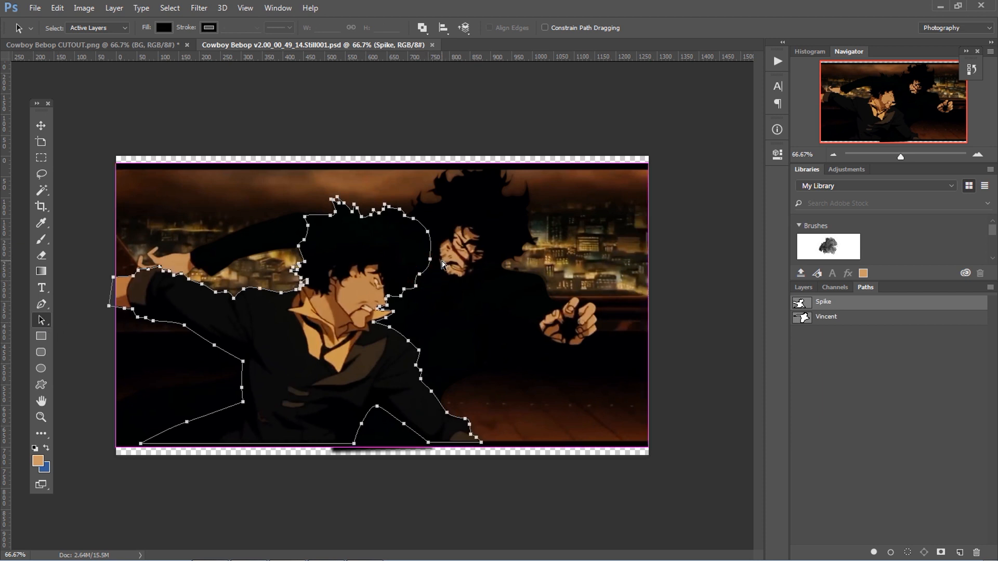
click(161, 45)
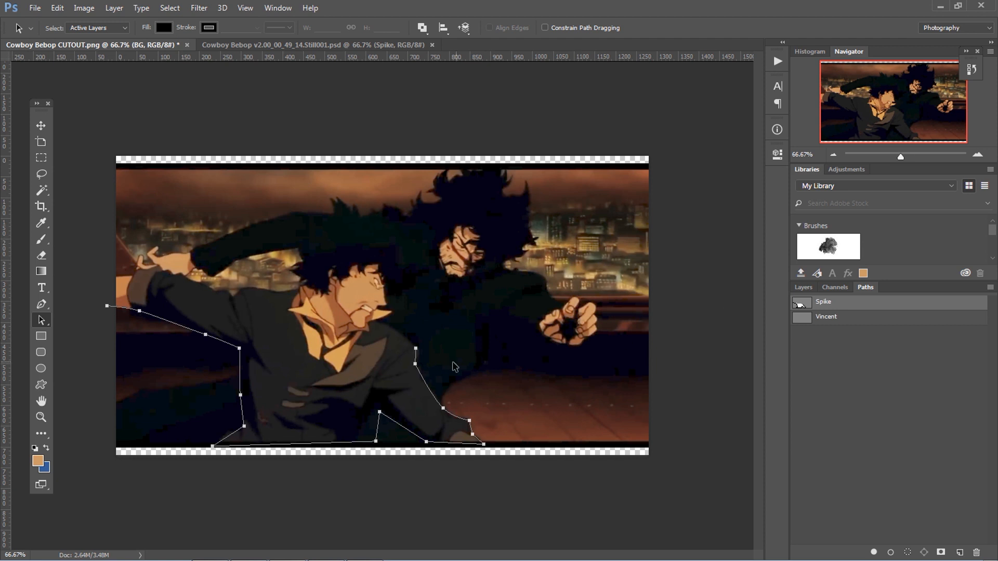
key(Delete)
click(813, 304)
key(ctrl+v)
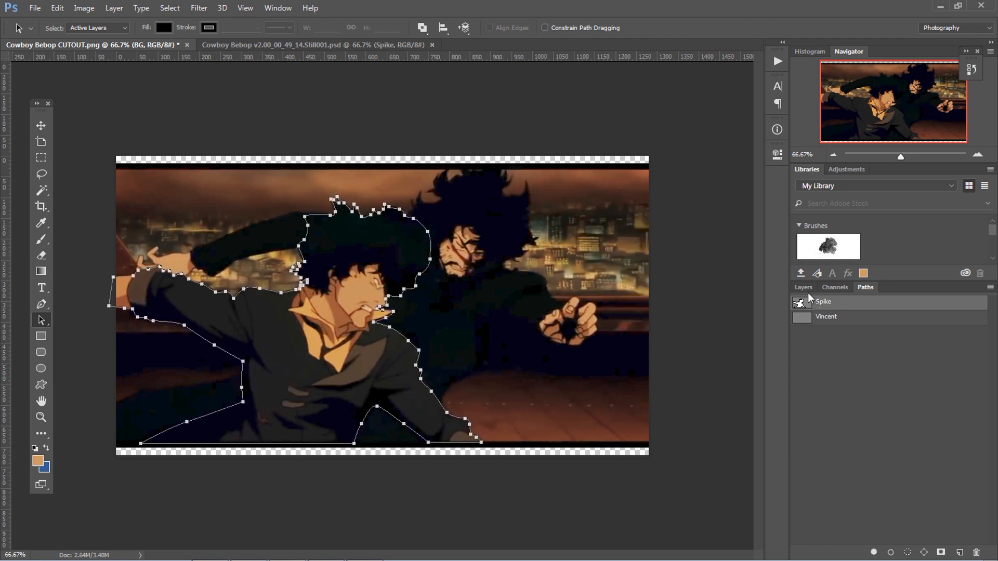
Copy the Vincent outline from the PSD and paste it into the Vincent path of Cowboy Bebop CUTOUT.png.
click(242, 46)
click(828, 317)
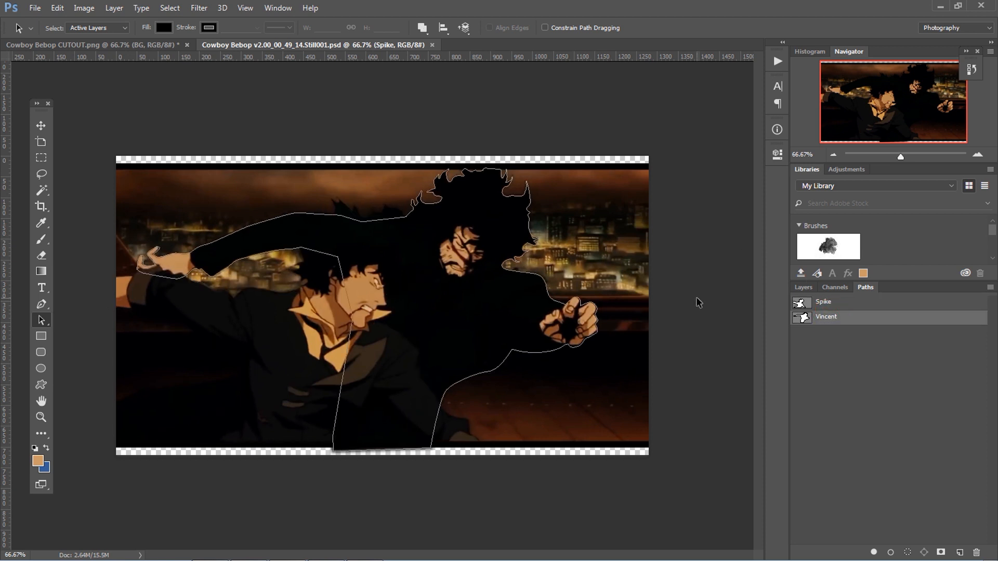
click(562, 302)
key(ctrl+c)
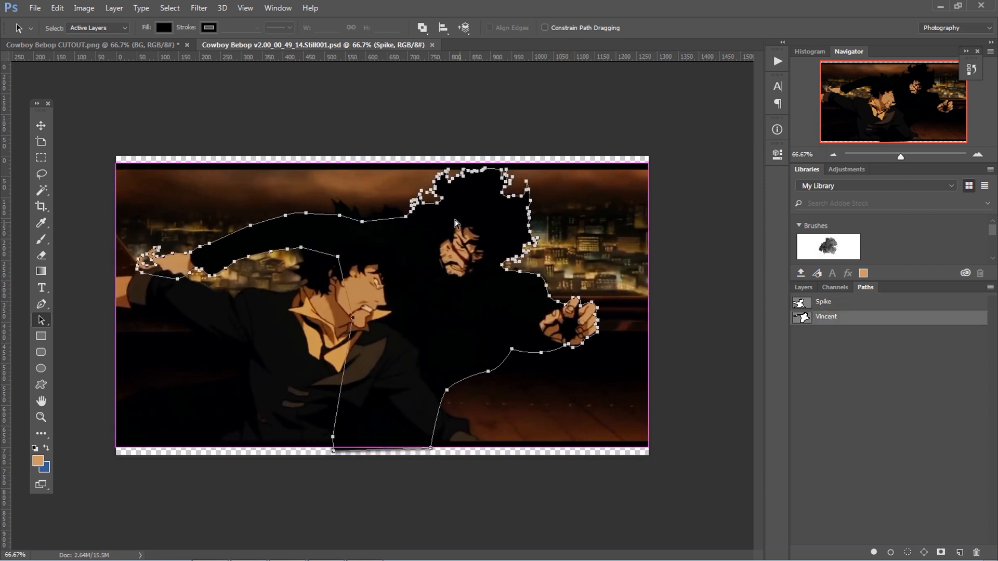
click(166, 47)
click(823, 318)
key(ctrl+v)
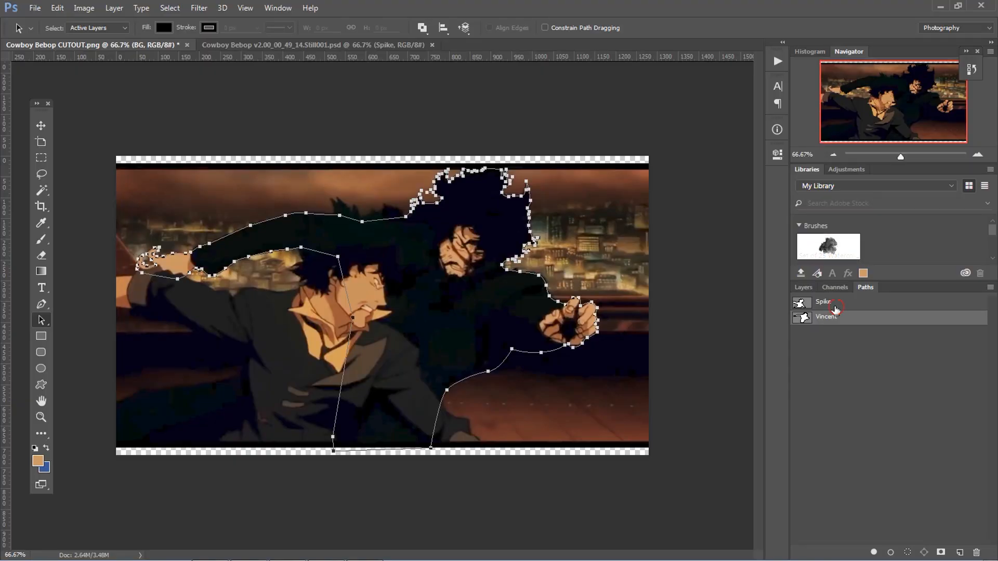
Make a new anti-aliased selection from the Spike path with a feather radius of 0 pixels, and deselect it.
click(812, 303)
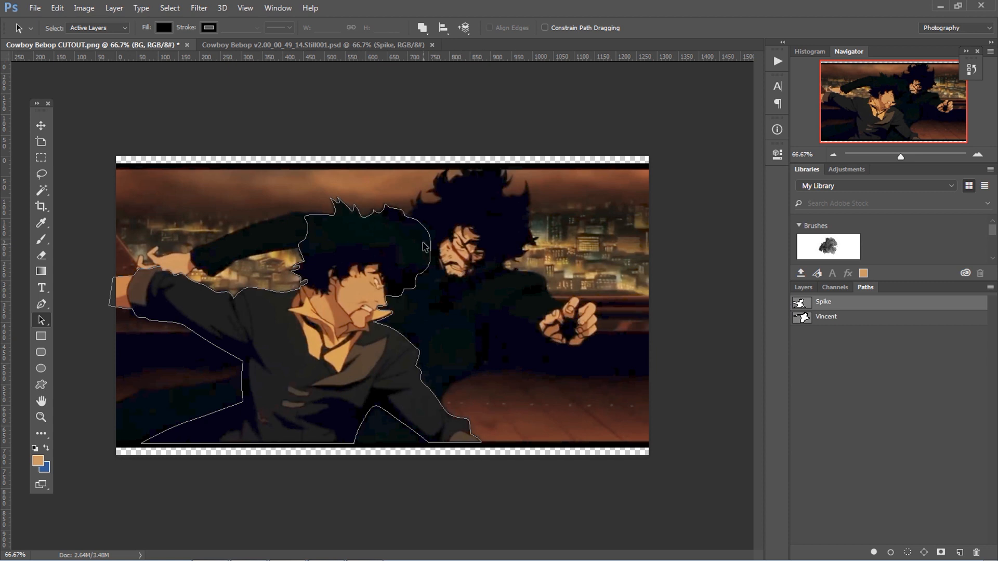
click(433, 243)
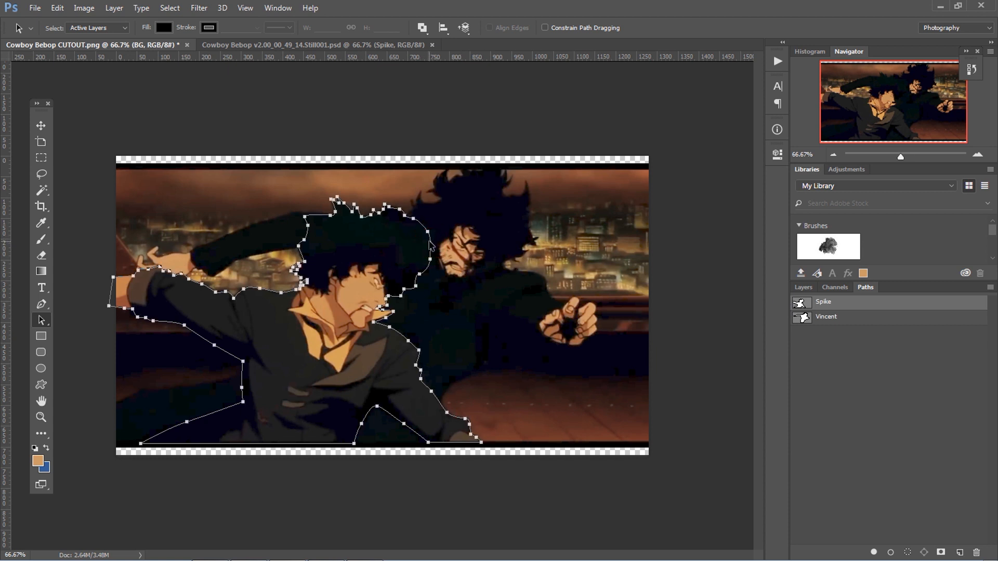
right_click(433, 242)
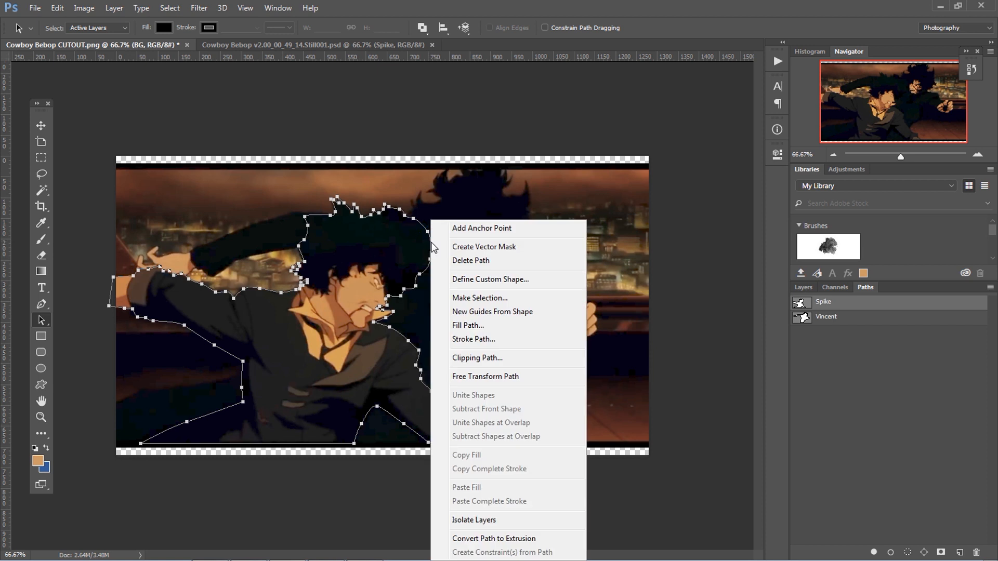
click(482, 304)
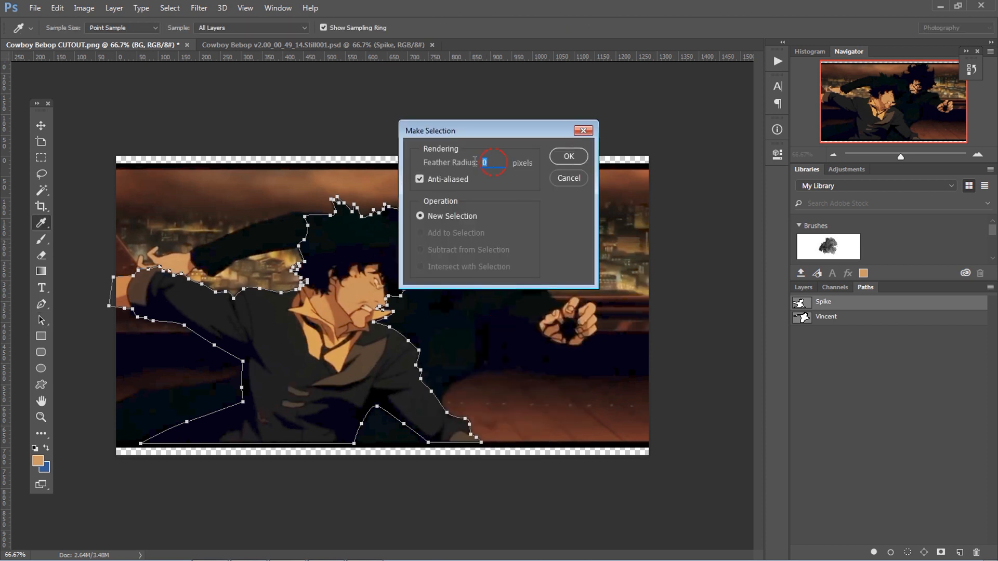
click(569, 156)
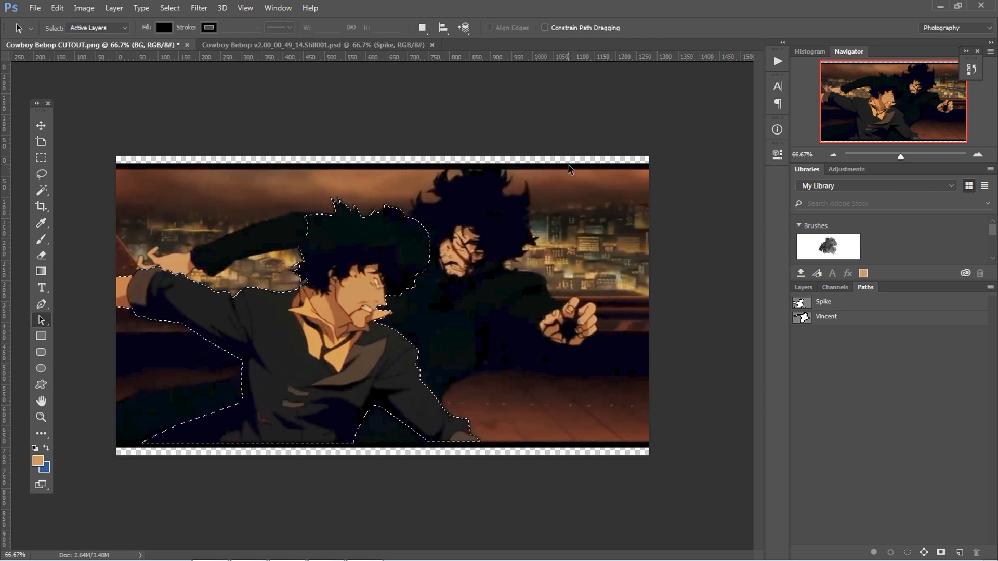
key(ctrl+d)
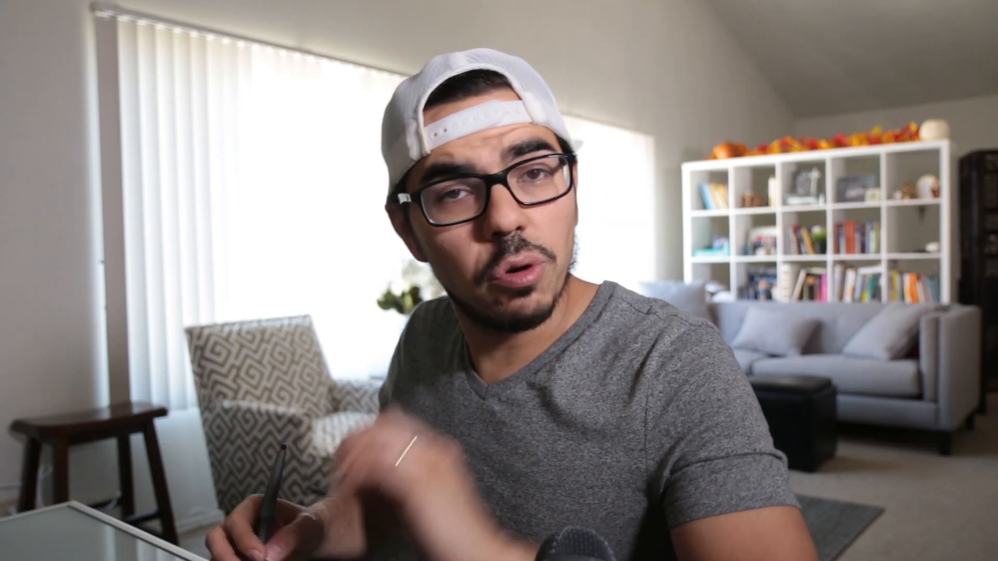
Load the Spike path directly as a selection.
click(804, 306)
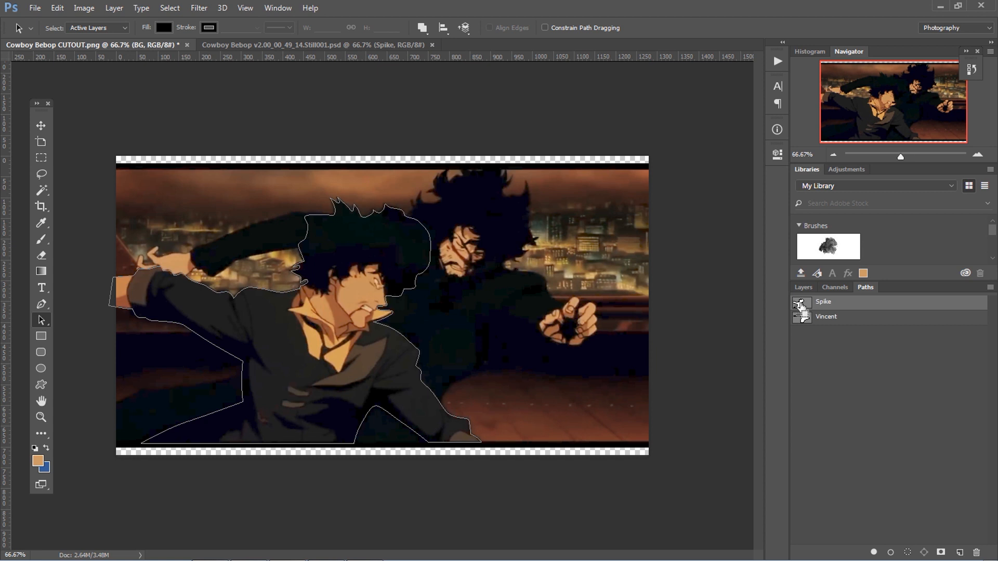
ctrl+click(801, 303)
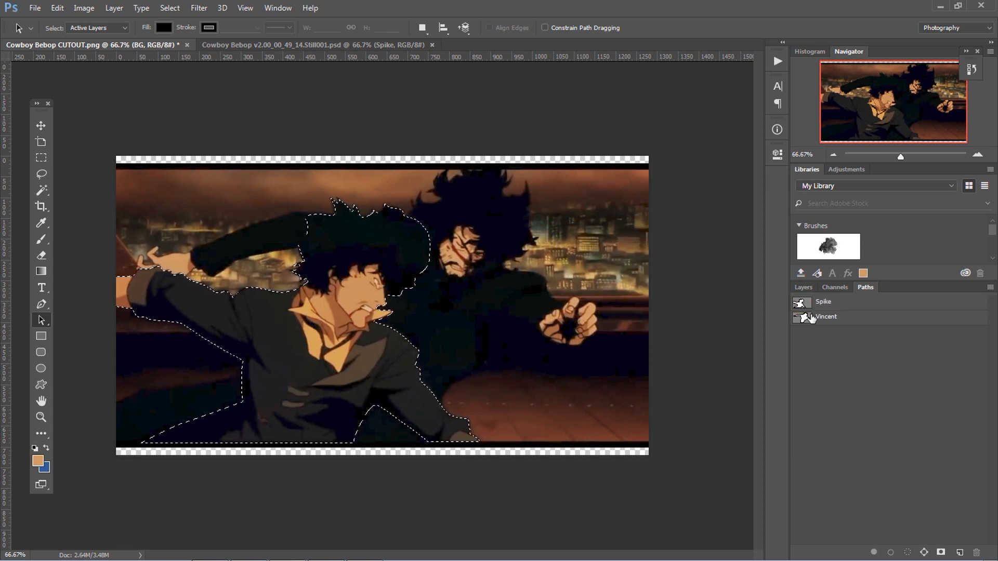
key(ctrl+d)
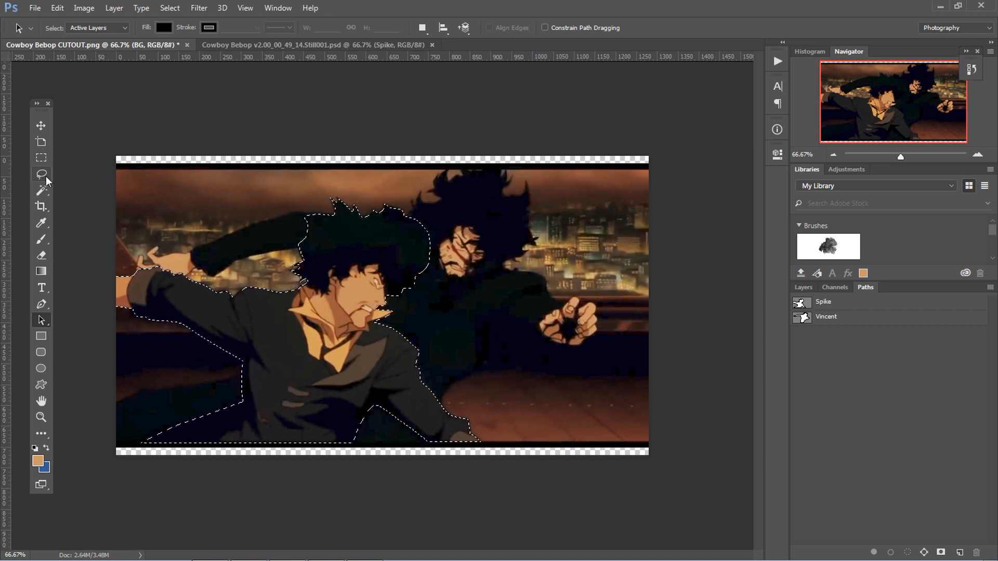
Open the active Spike selection in Select and Mask.
click(42, 158)
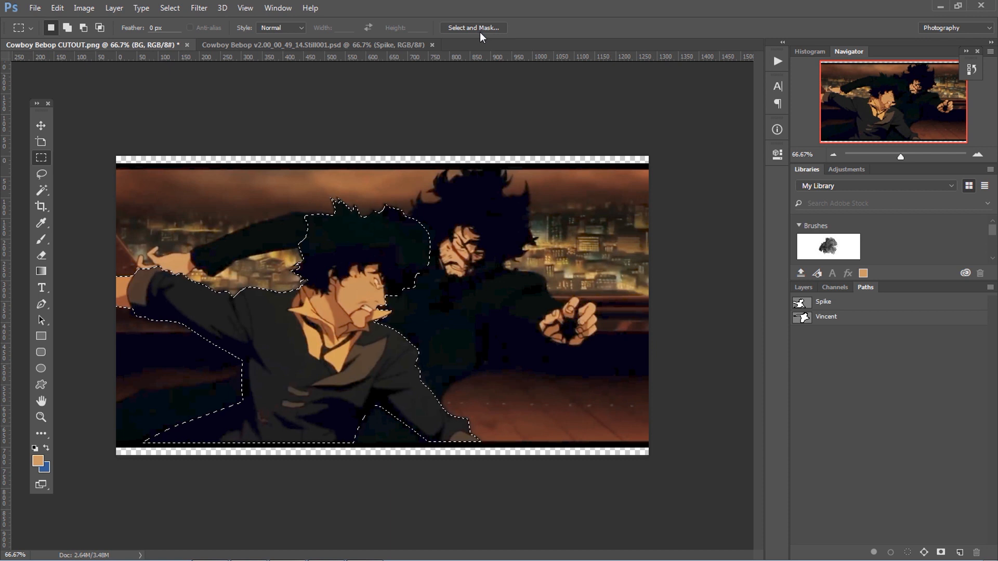
click(803, 288)
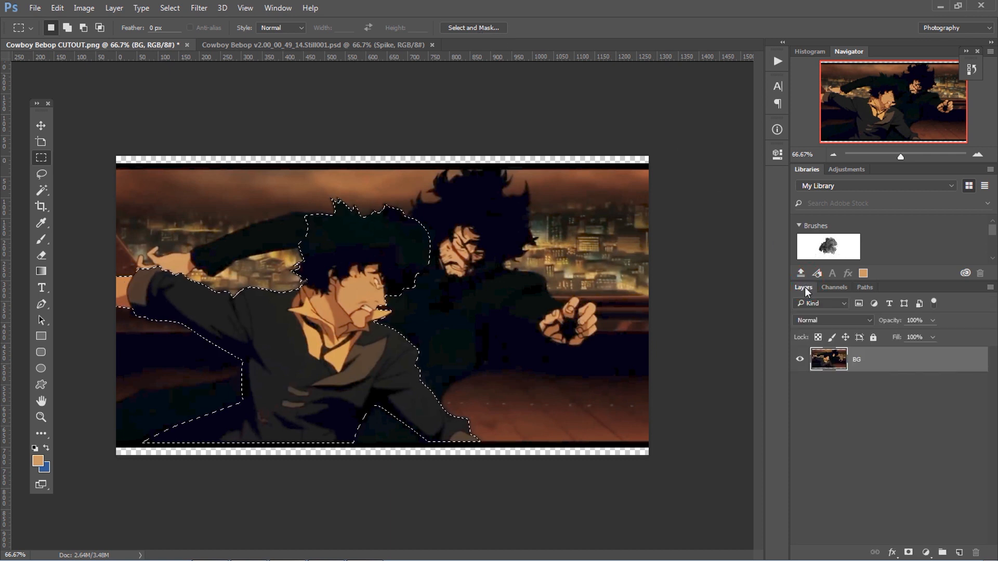
click(474, 29)
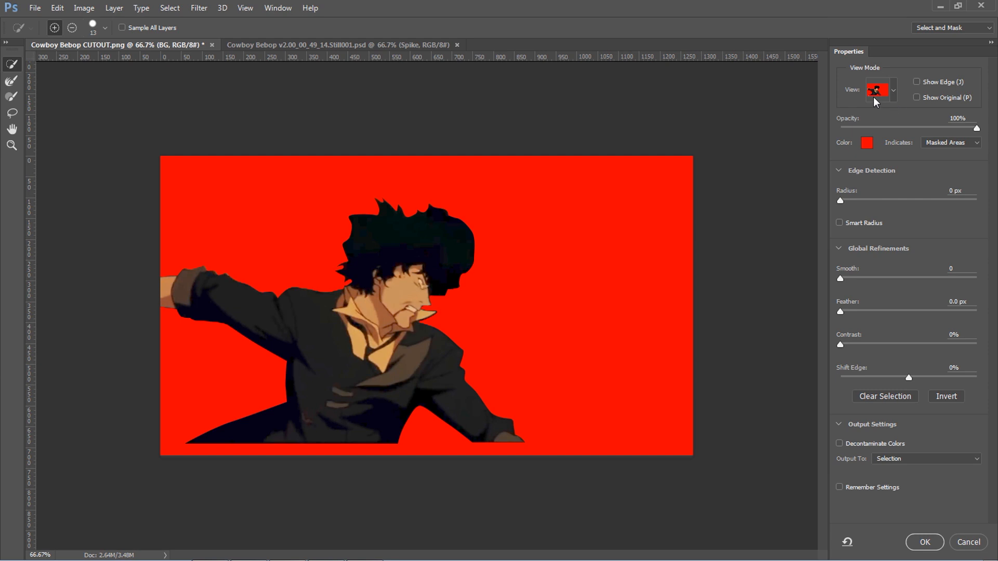
Preview the Spike selection as Marching Ants, On Black and On White, and set the view to Black & White.
click(894, 92)
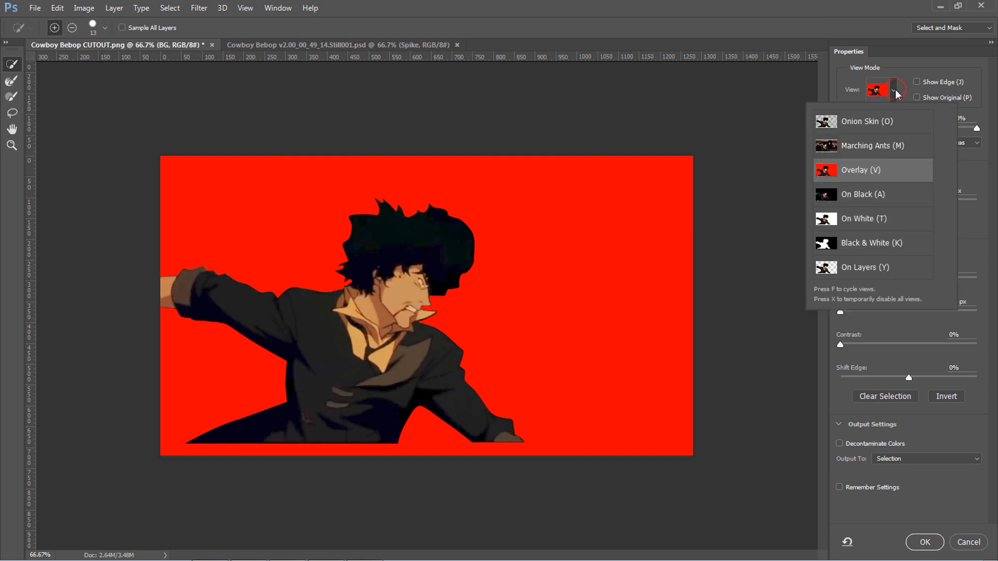
click(867, 147)
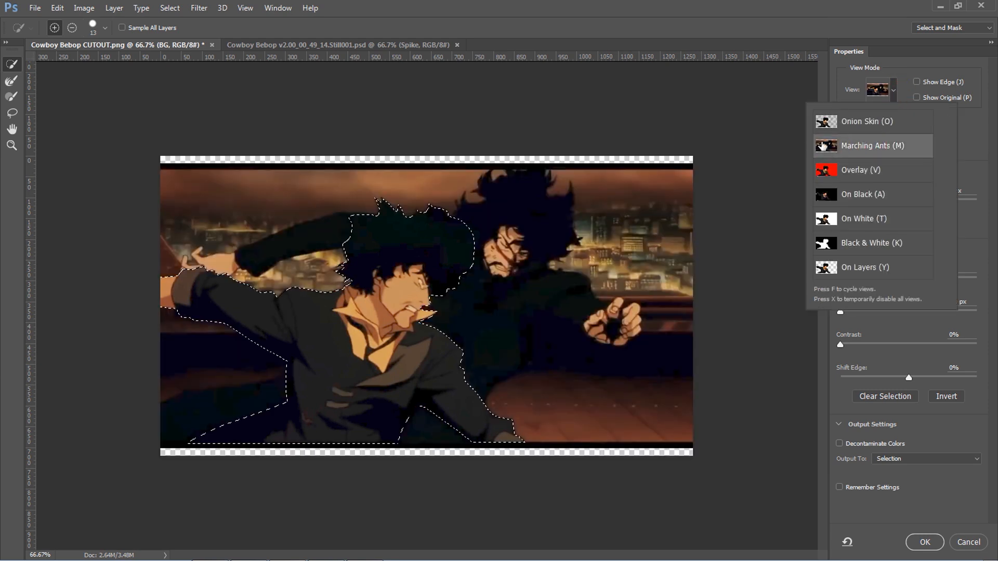
click(871, 196)
click(867, 222)
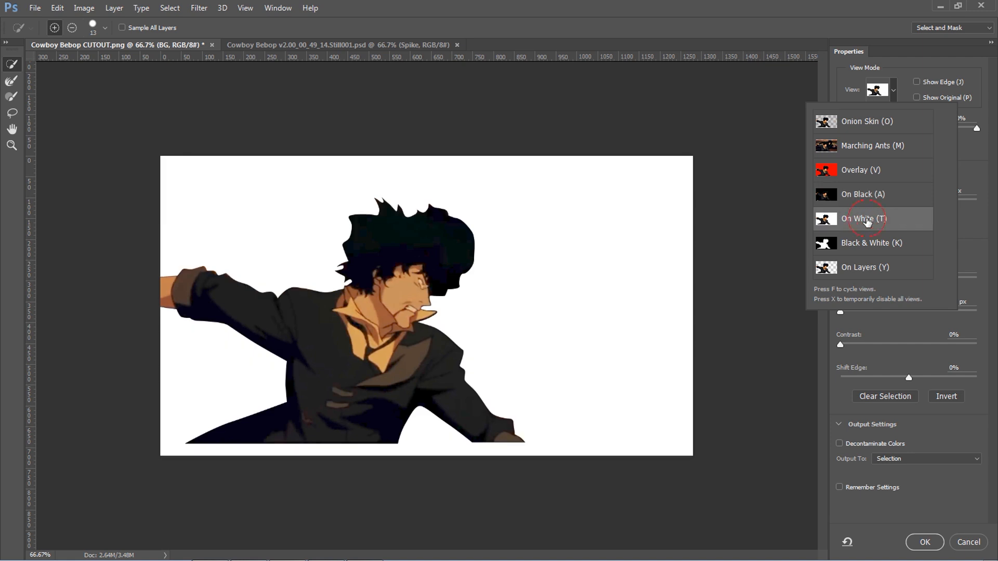
click(872, 245)
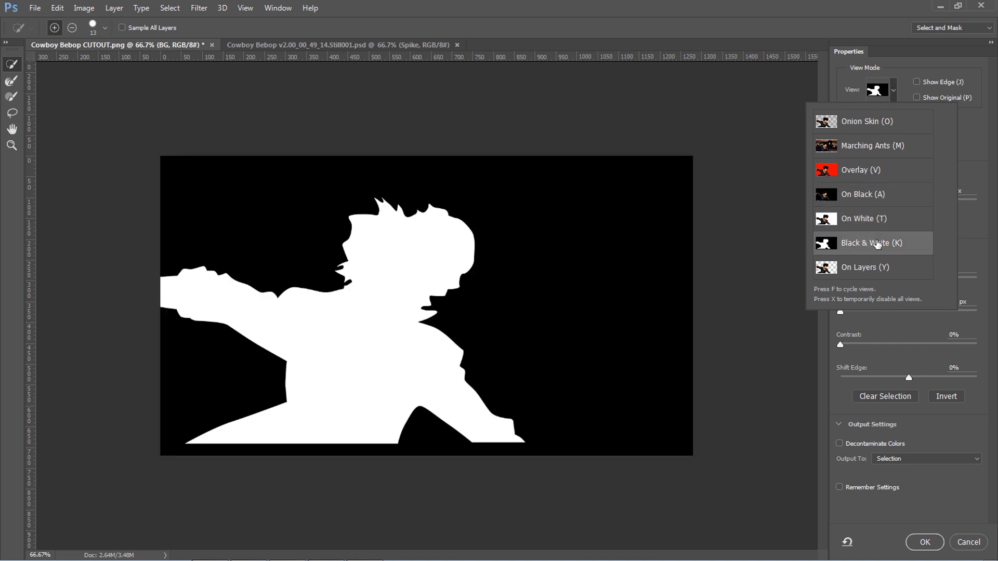
click(895, 84)
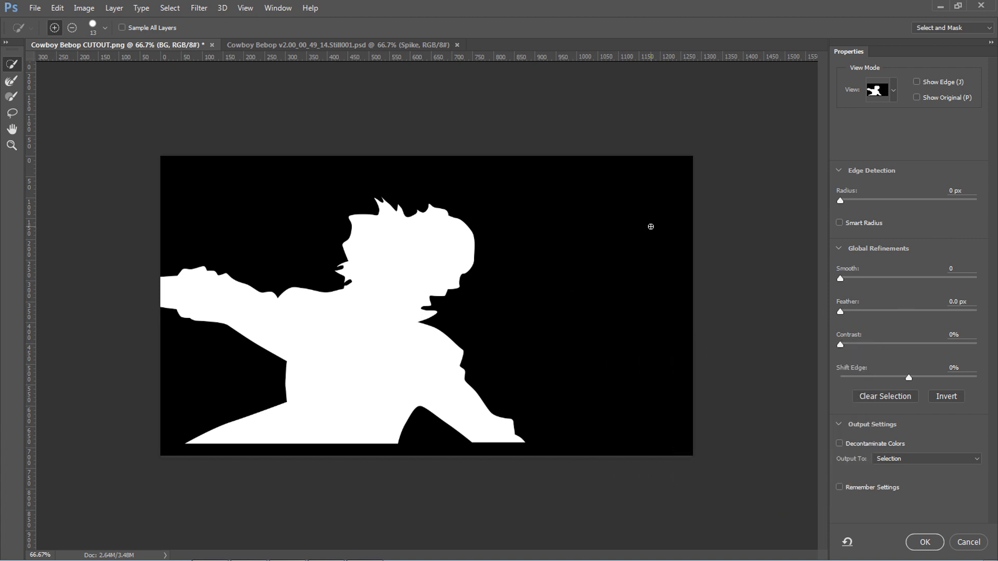
Feather the Spike selection edge by 1 px.
key(ctrl+plus)
key(ctrl+plus)
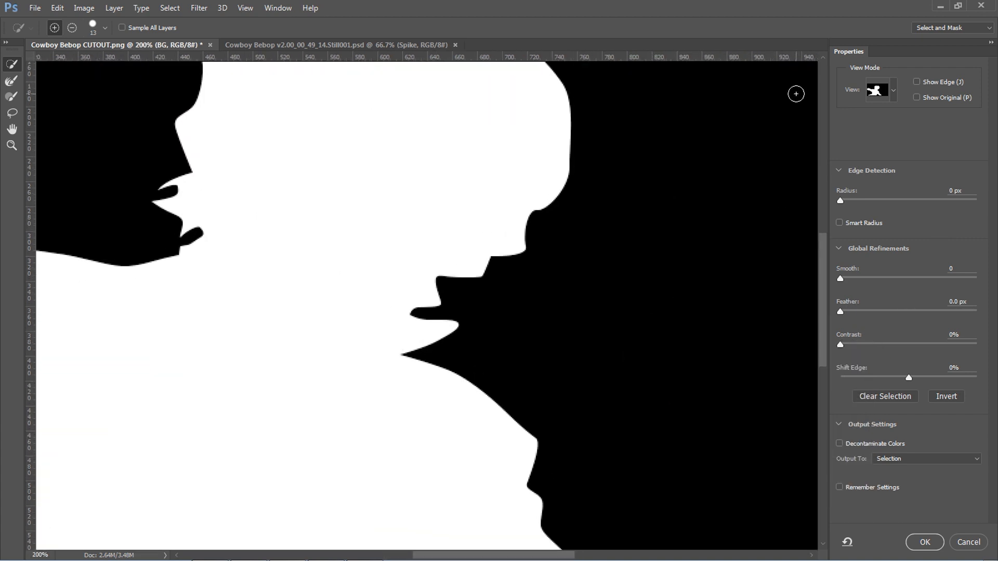
key(ctrl+minus)
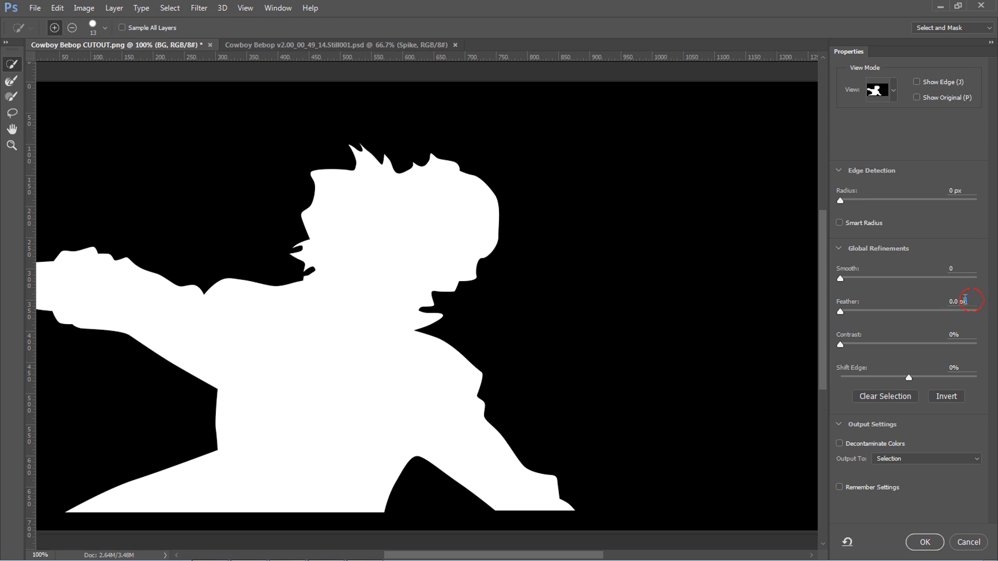
click(964, 300)
text(1)
key(Return)
drag(848, 311, 848, 282)
text(1)
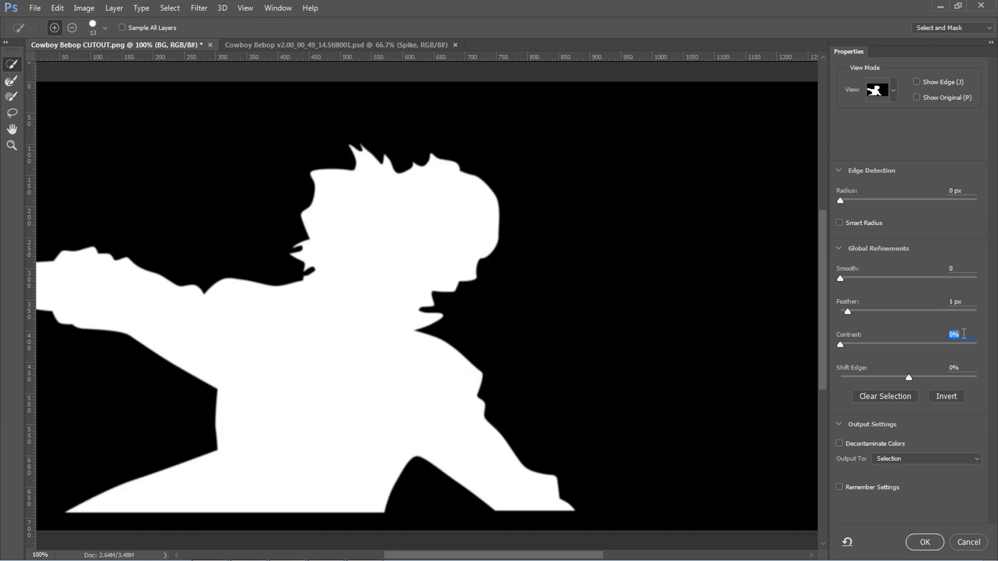
Set the selection's edge contrast to 15% and keep Shift Edge at 0%.
text(20)
key(Return)
text(15)
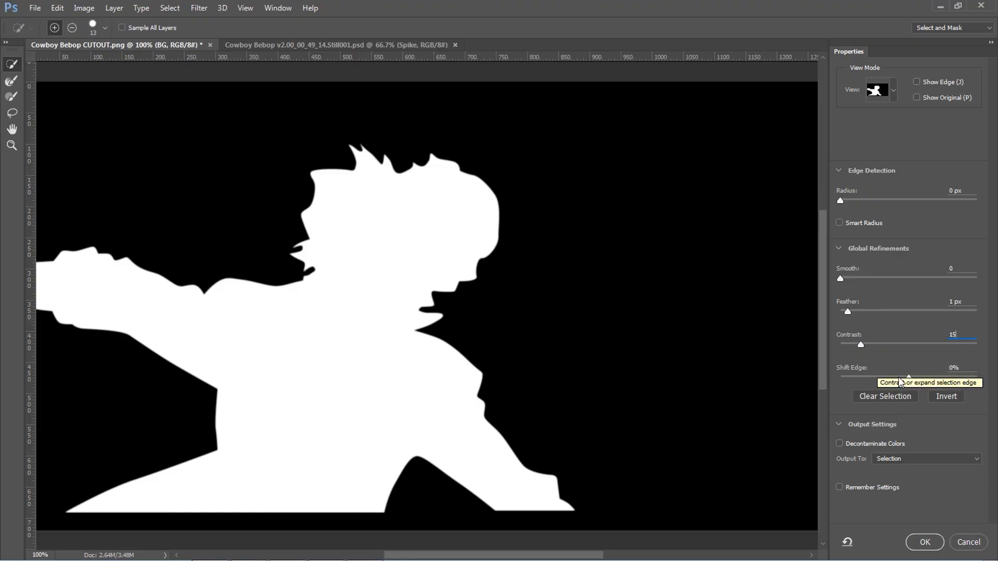
mouse_move(909, 378)
mouse_down()
mouse_move(831, 385)
mouse_move(976, 379)
mouse_move(928, 378)
mouse_up()
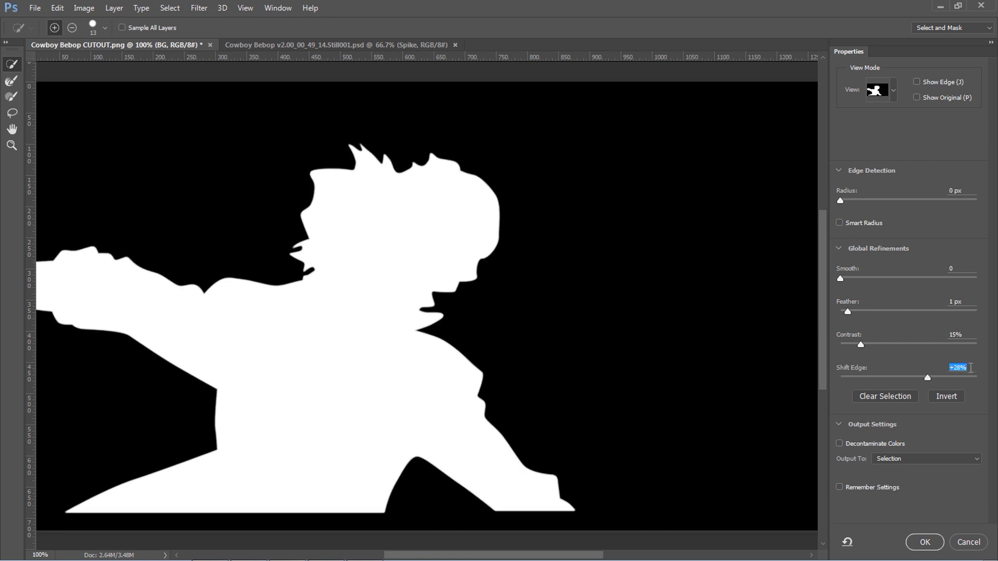
text(0)
Switch the refined Spike selection preview to On White.
click(897, 96)
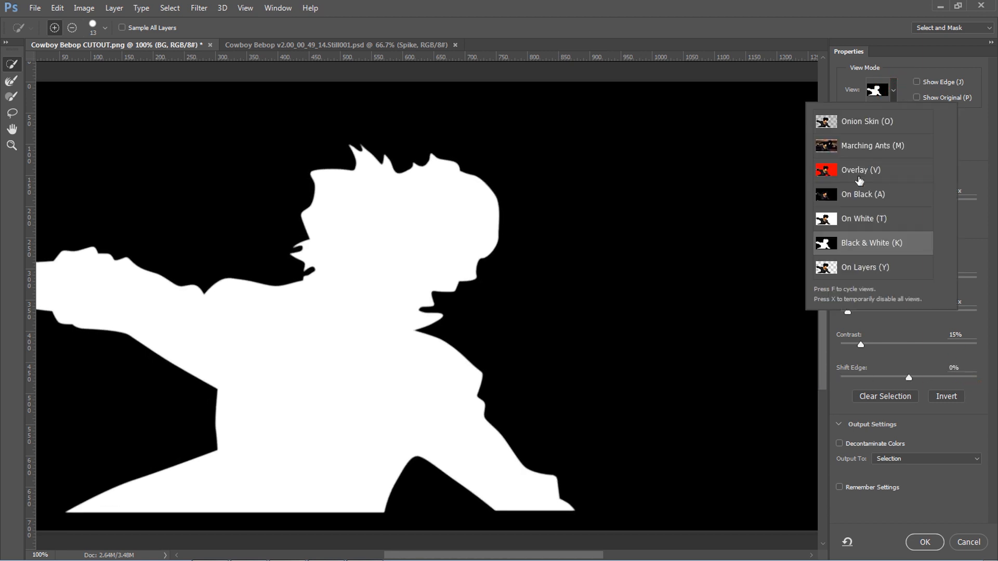
click(855, 219)
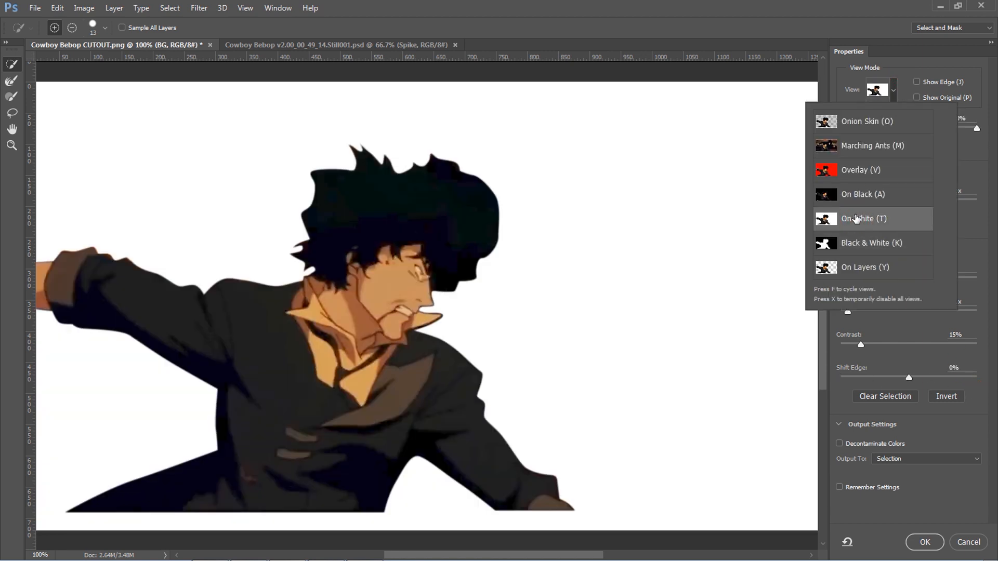
click(900, 65)
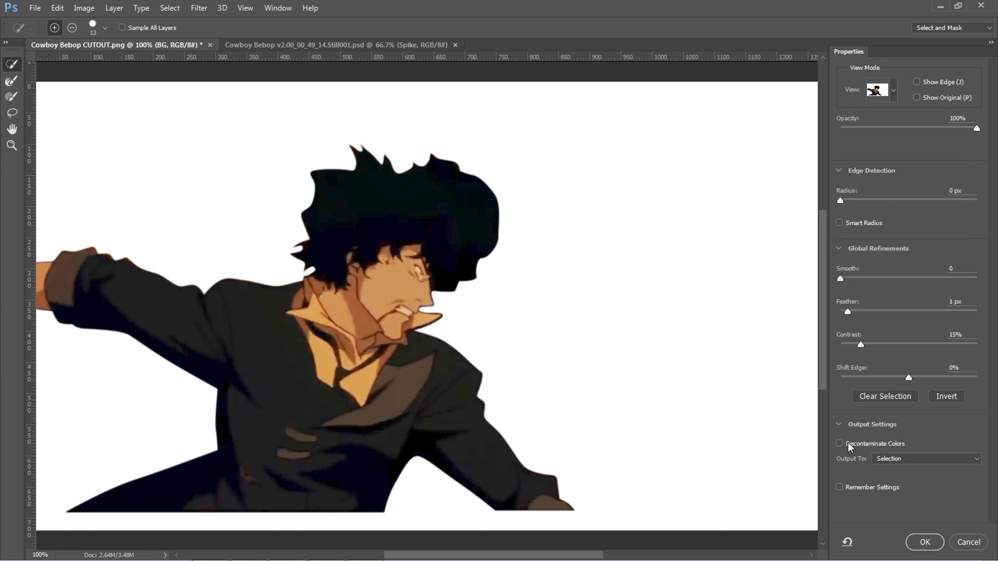
Output the refined Spike selection to a new layer with layer mask, with Remember Settings enabled.
click(889, 458)
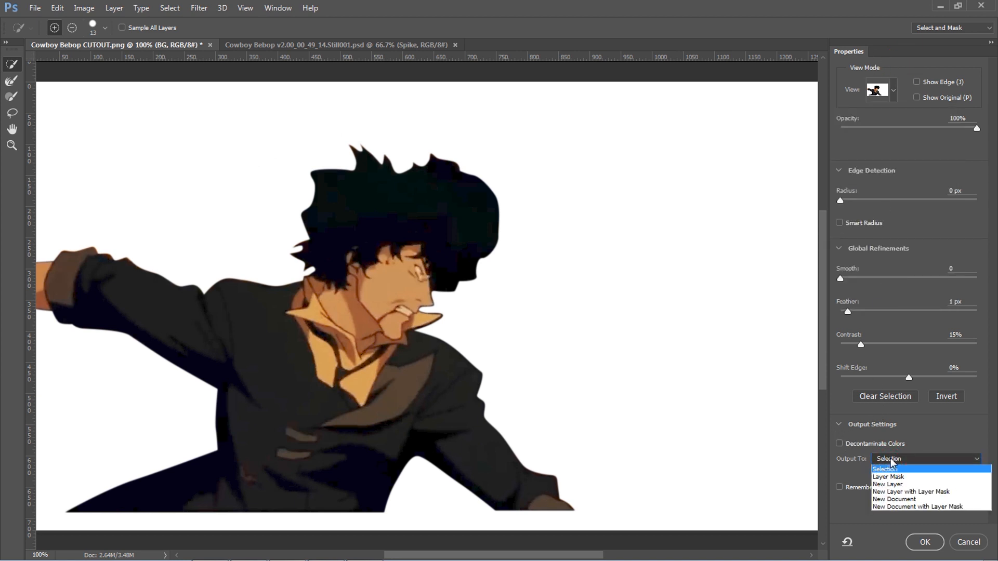
click(927, 493)
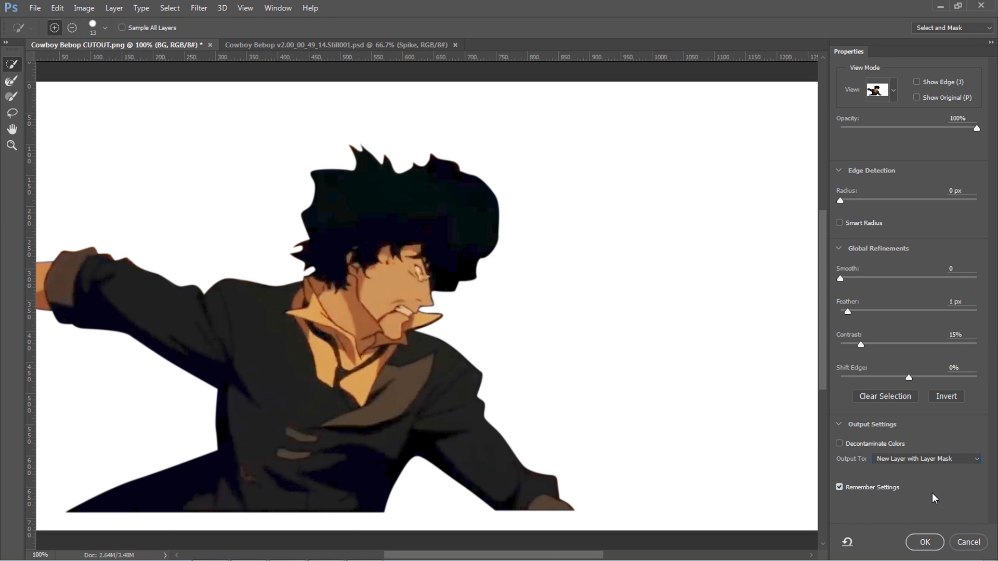
click(925, 542)
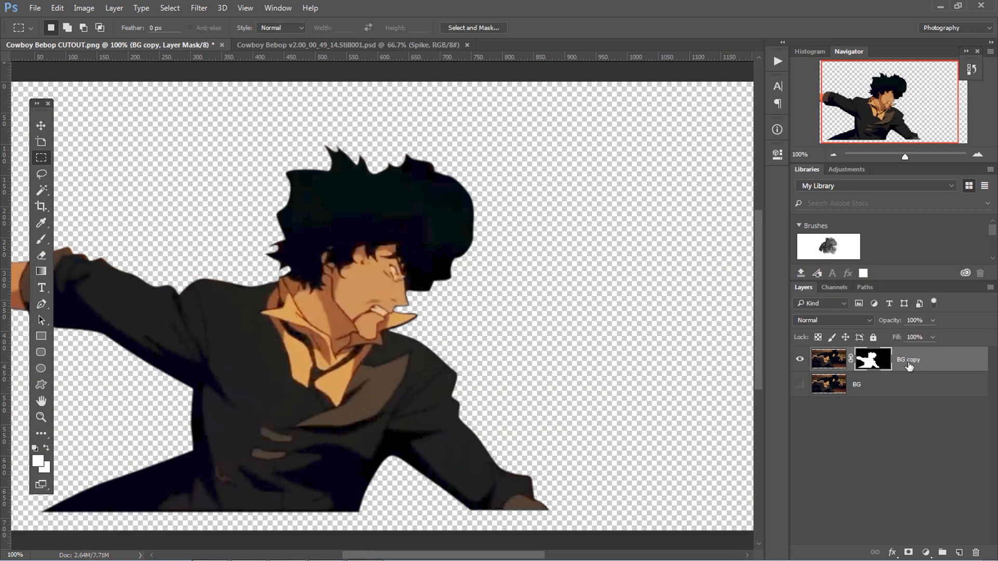
key(ctrl+minus)
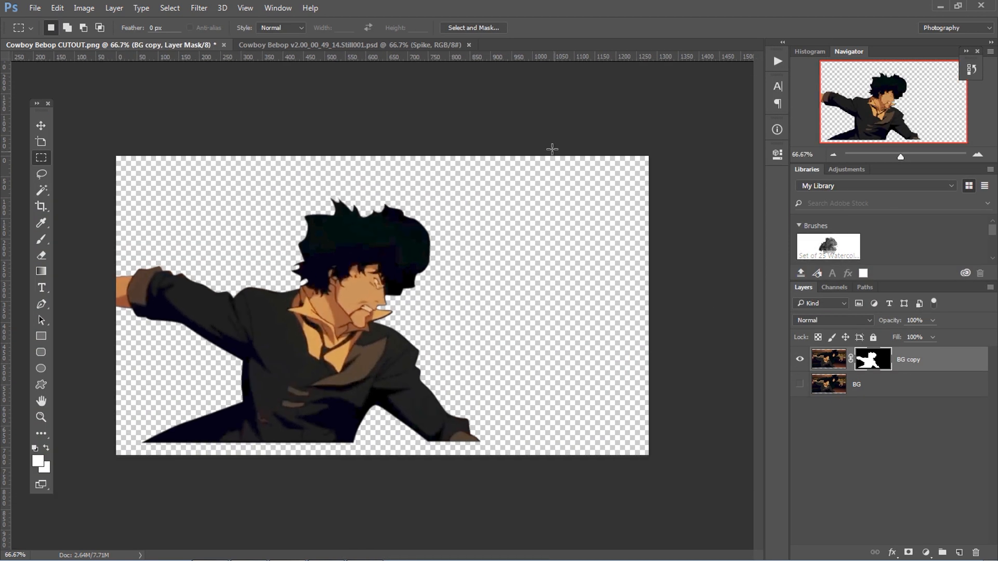
click(823, 363)
double_click(878, 363)
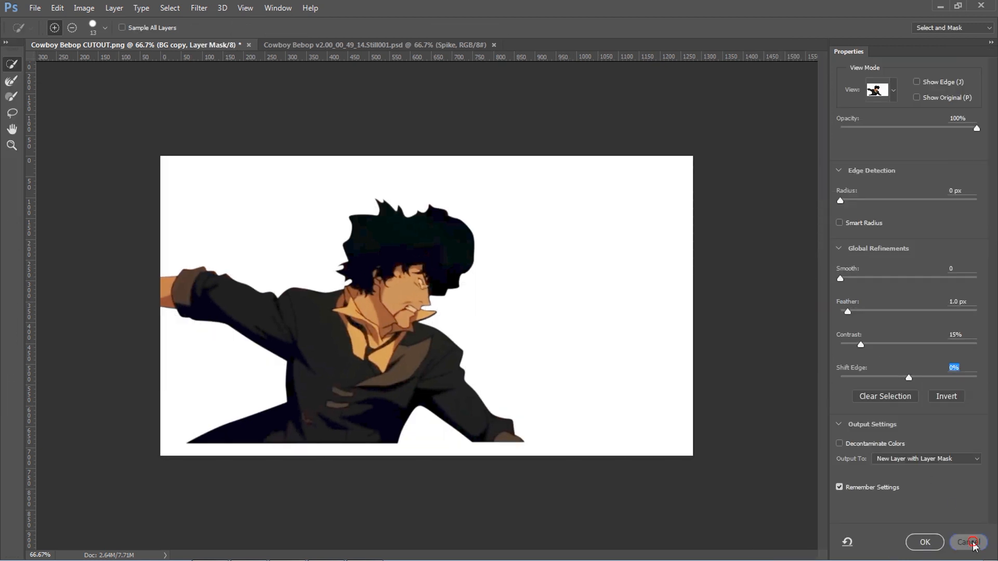
click(974, 546)
Rename the masked BG copy layer as Spike.
double_click(910, 360)
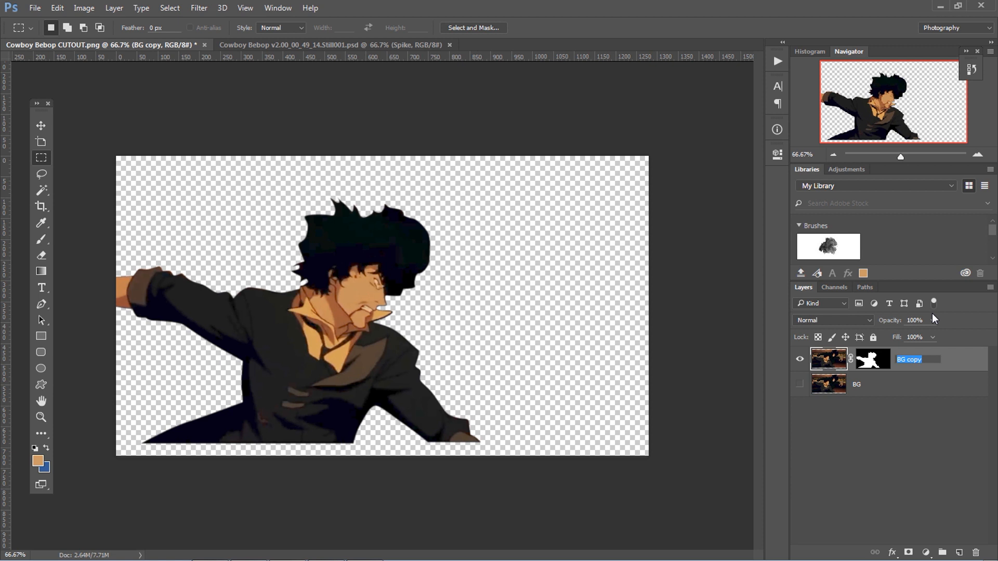
text(Spike)
key(Return)
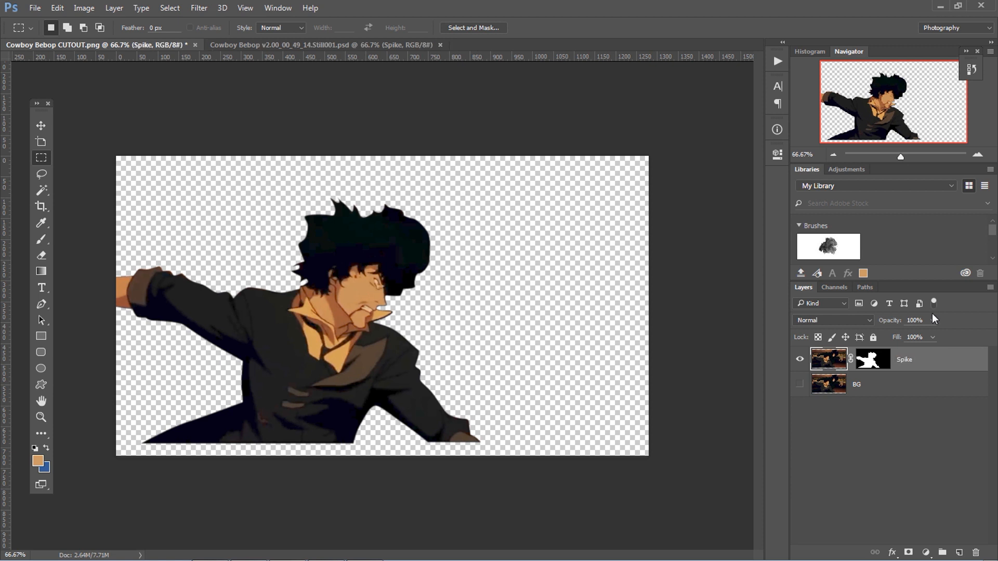
double_click(867, 370)
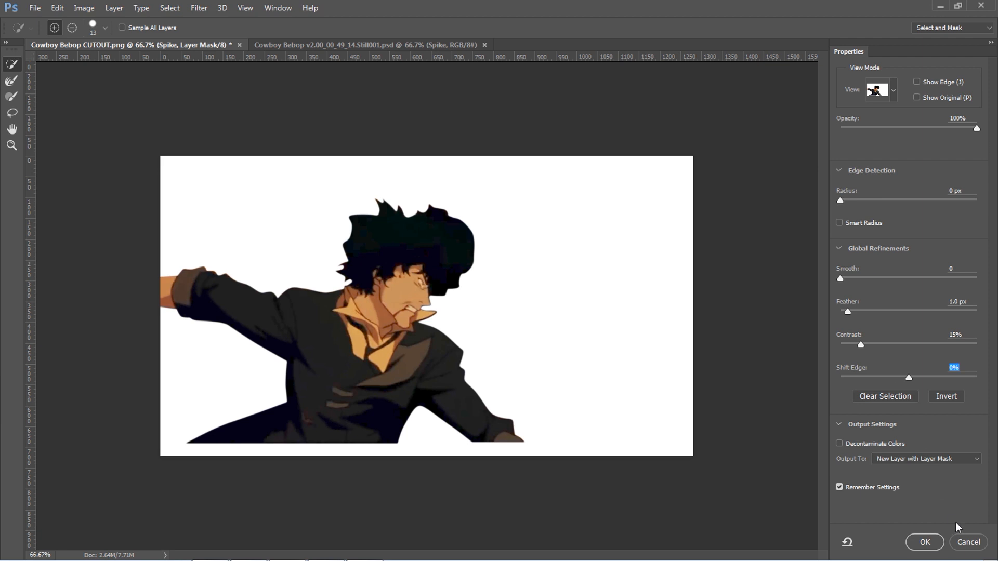
click(964, 541)
double_click(875, 360)
click(969, 542)
Hide the Spike layer, show the BG layer and make BG the active layer.
click(800, 360)
click(800, 384)
click(842, 389)
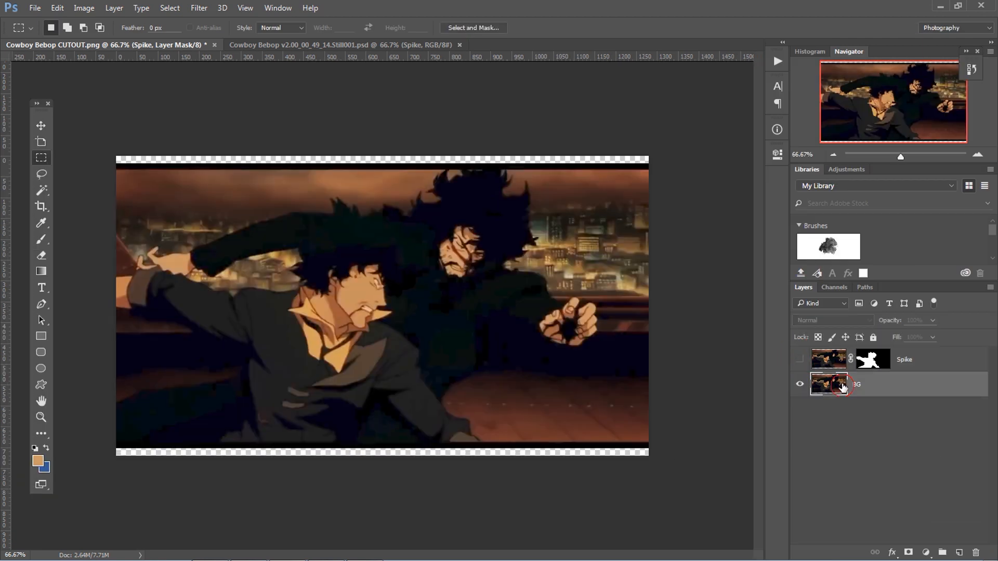
Load the Vincent path as a selection over the BG layer.
click(865, 287)
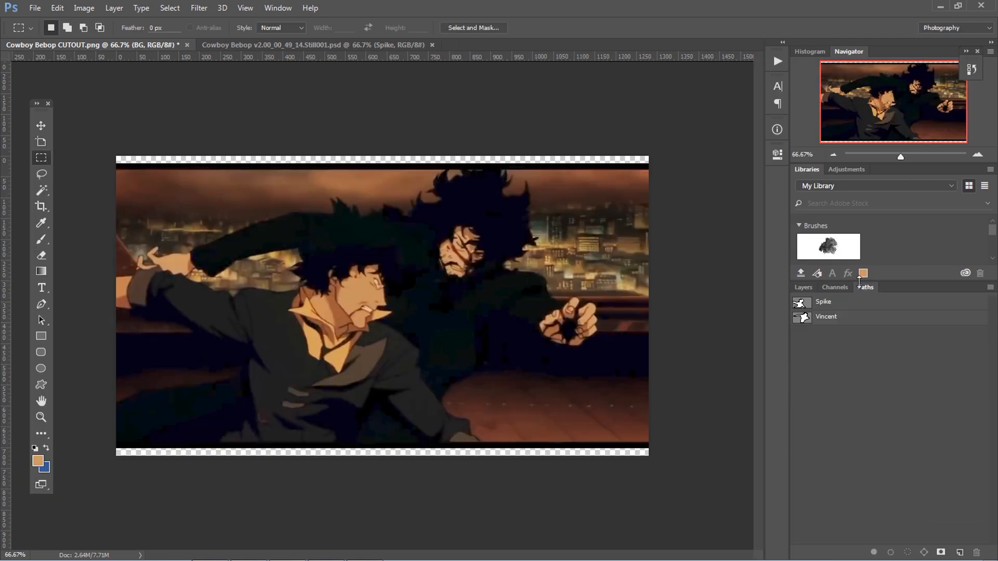
click(821, 322)
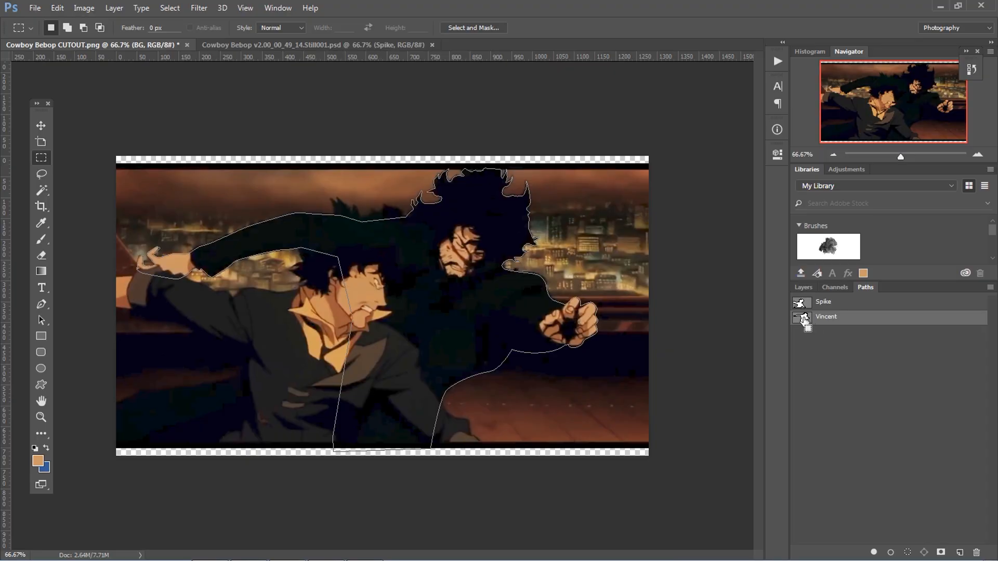
ctrl+click(805, 320)
click(803, 288)
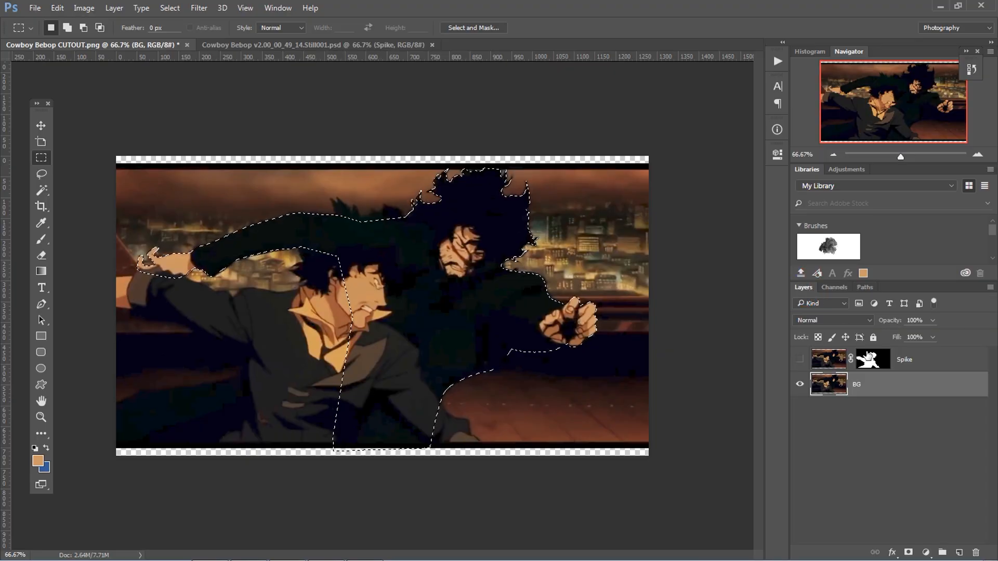
Output the Vincent selection from Select and Mask to a new masked layer using the remembered settings, and name it Vincent.
click(475, 28)
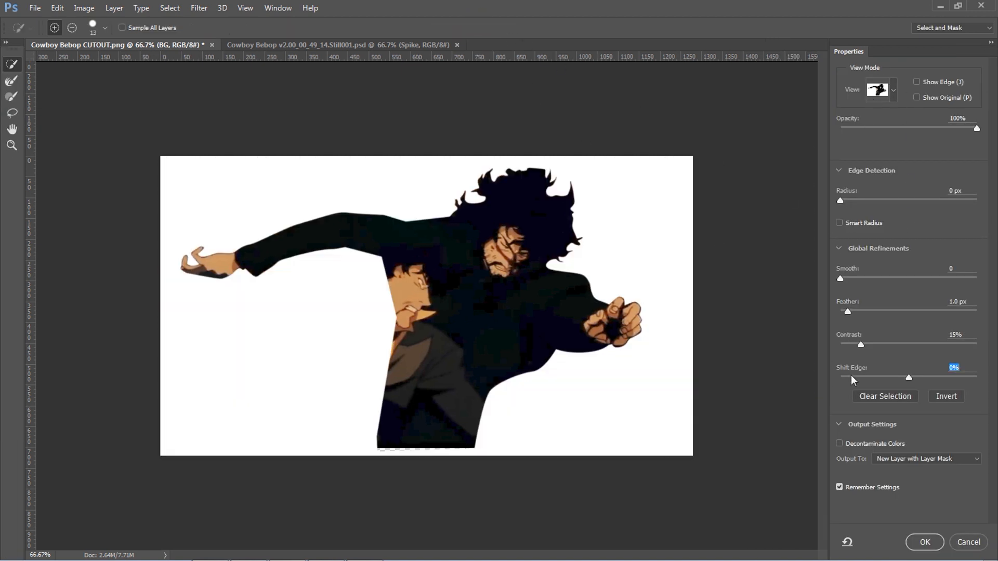
click(926, 542)
double_click(911, 384)
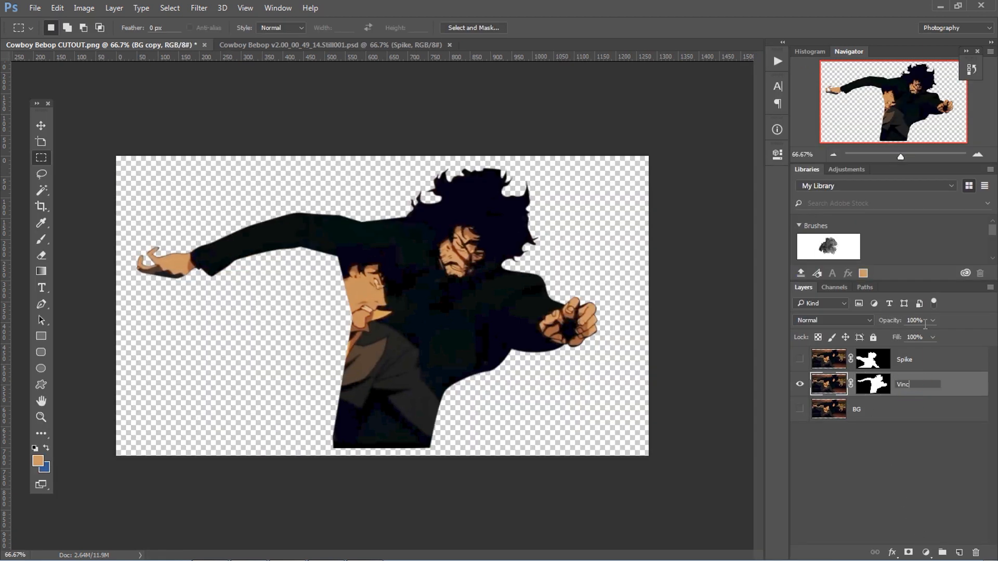
key(Return)
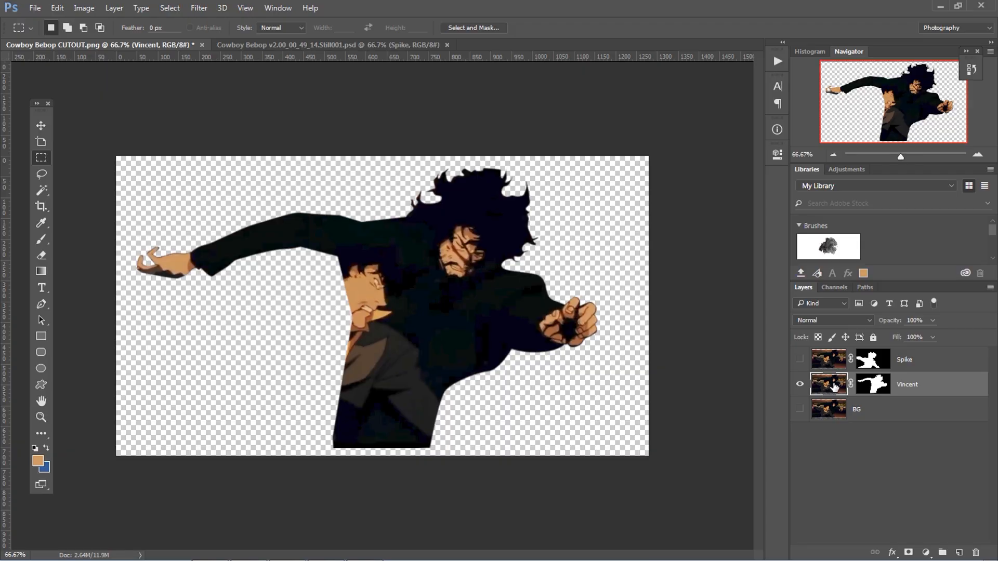
Load the Vincent layer mask as a selection and make the layer's image, not its mask, the editing target.
click(877, 388)
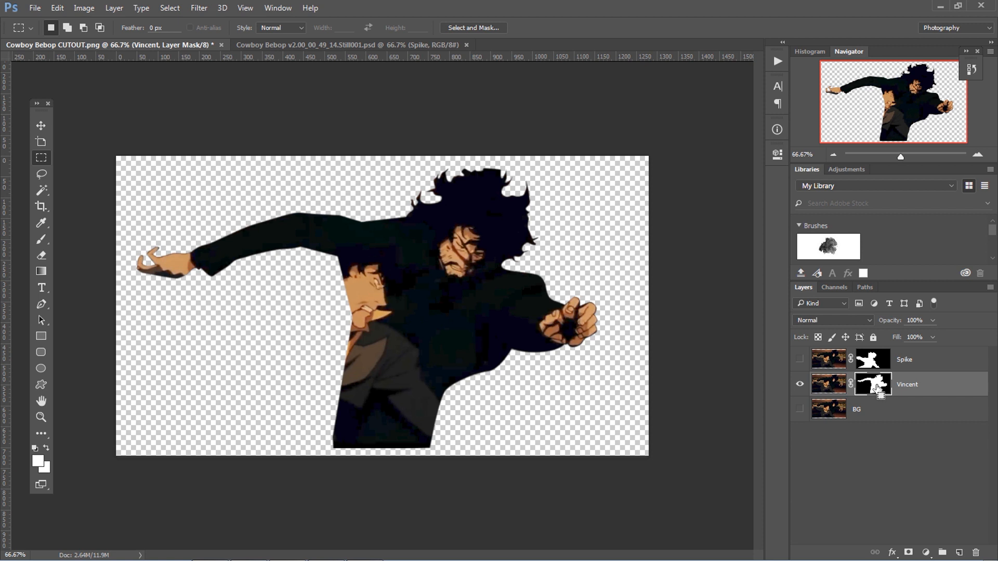
ctrl+click(877, 388)
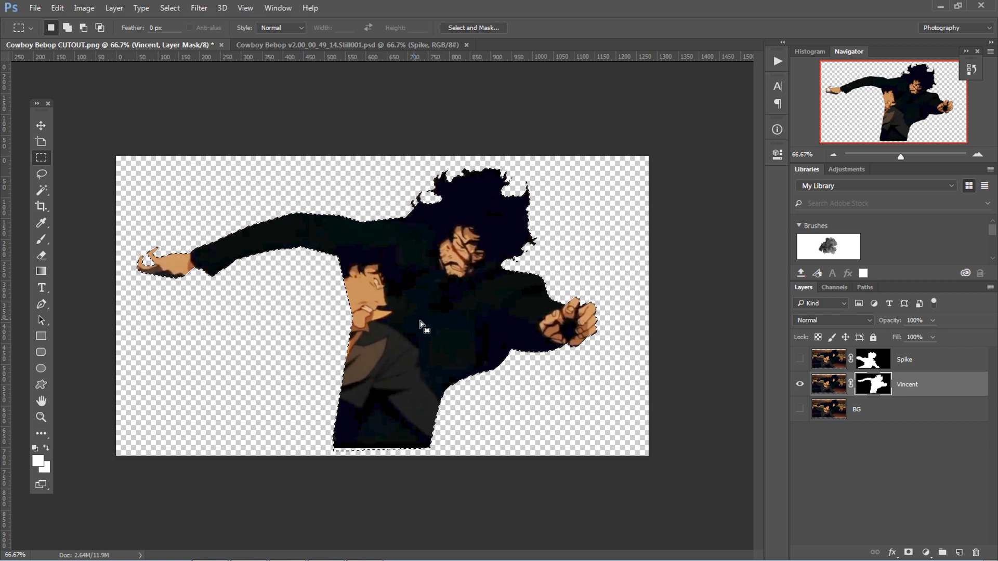
click(830, 387)
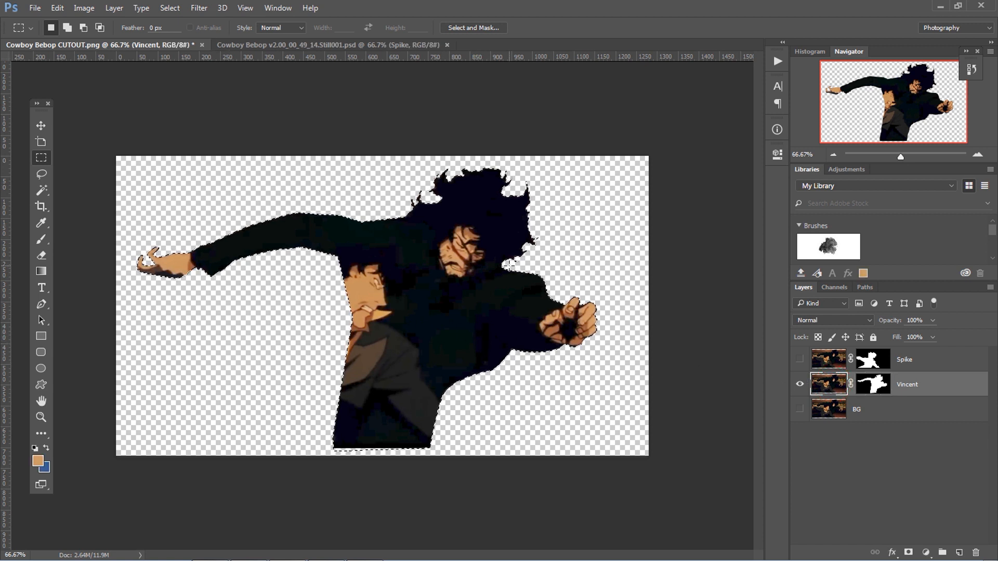
key(ctrl+plus)
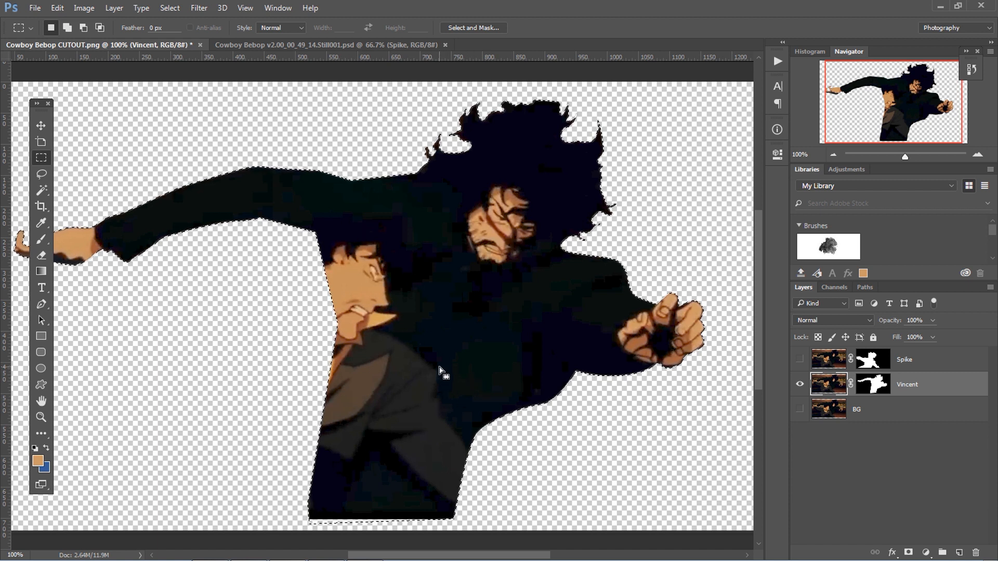
Sample Vincent's dark coat colour and paint over Spike's face and jacket inside the selection on the Vincent layer with a 90 px brush.
key(i)
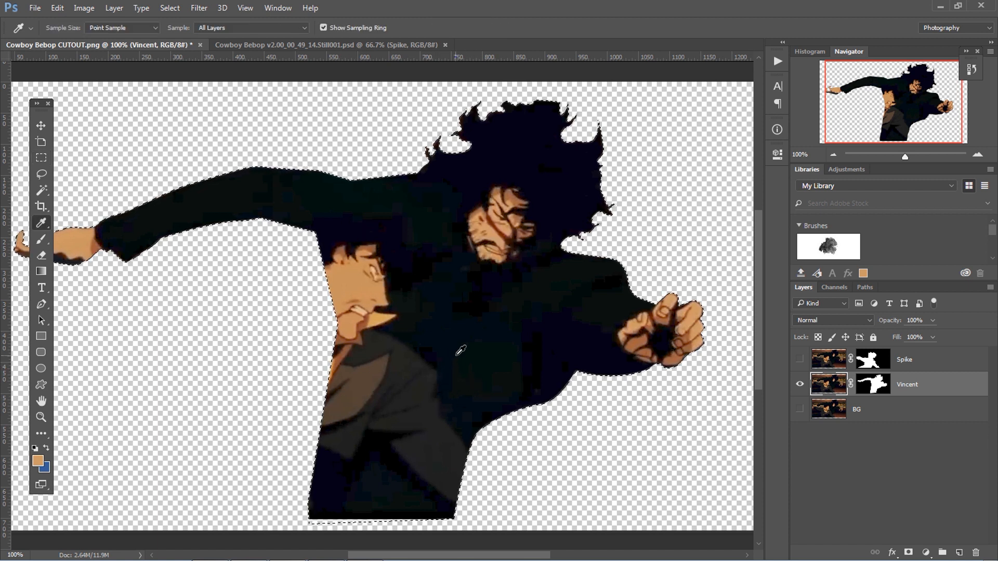
click(456, 337)
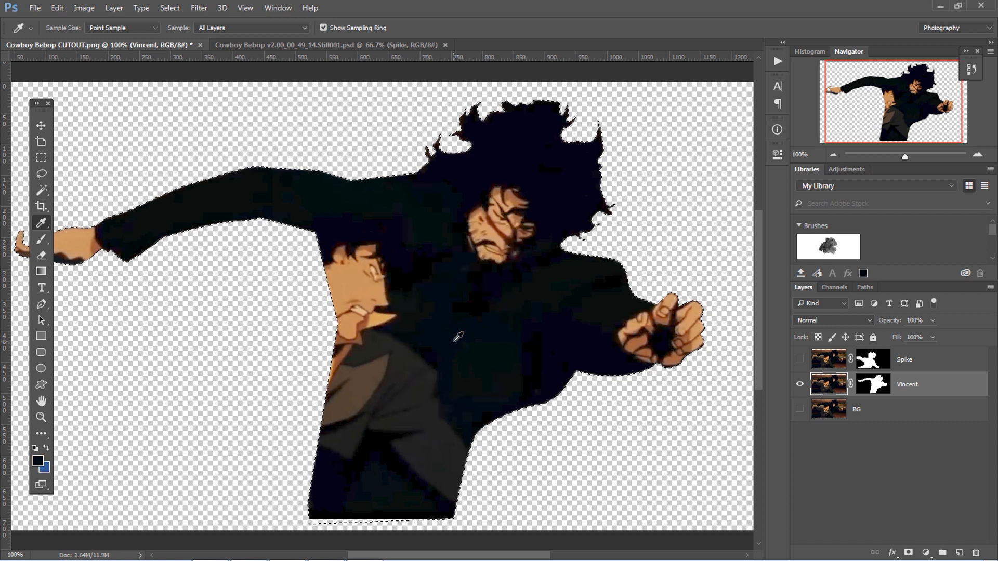
key(b)
key(bracketright)
key(bracketright)
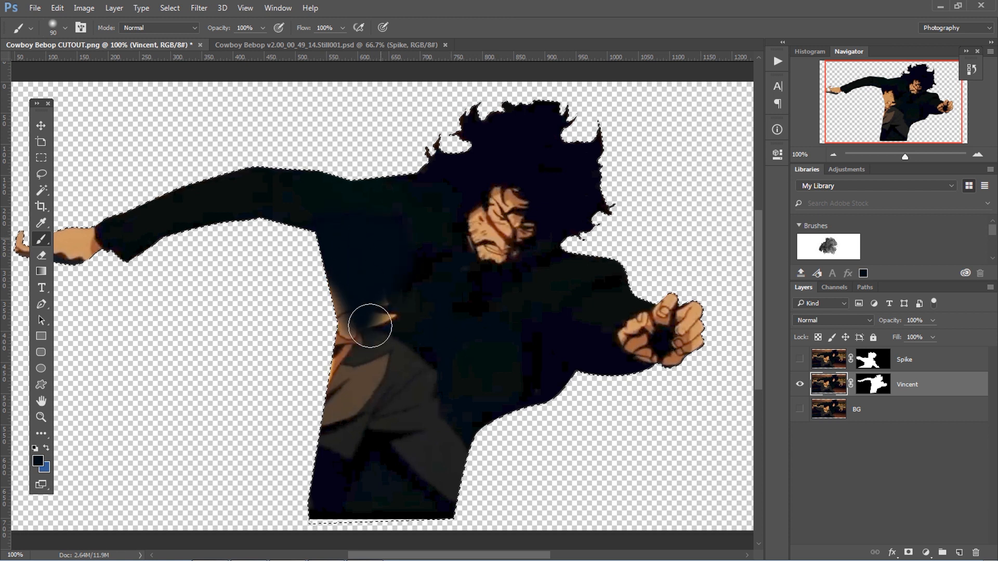
mouse_move(395, 396)
mouse_down()
mouse_move(442, 430)
mouse_move(448, 491)
mouse_up()
drag(374, 307, 566, 325)
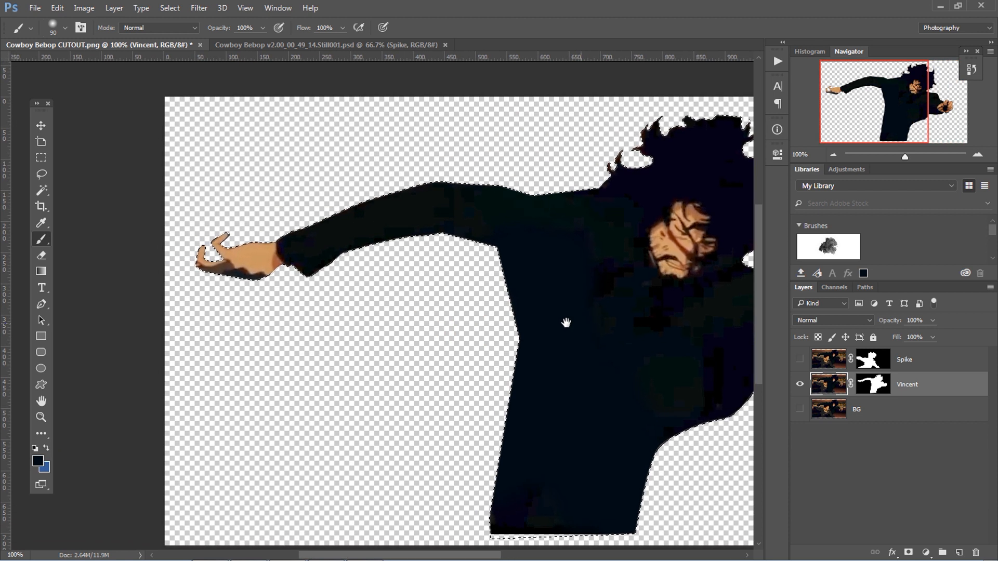
Sample the skin tone of Vincent's outstretched hand and paint over the dark patch along its lower edge with a 30 px brush.
key(i)
click(263, 256)
key(b)
mouse_move(263, 260)
mouse_down()
mouse_move(241, 290)
mouse_move(245, 270)
mouse_move(210, 276)
mouse_move(229, 269)
mouse_up()
key(ctrl+minus)
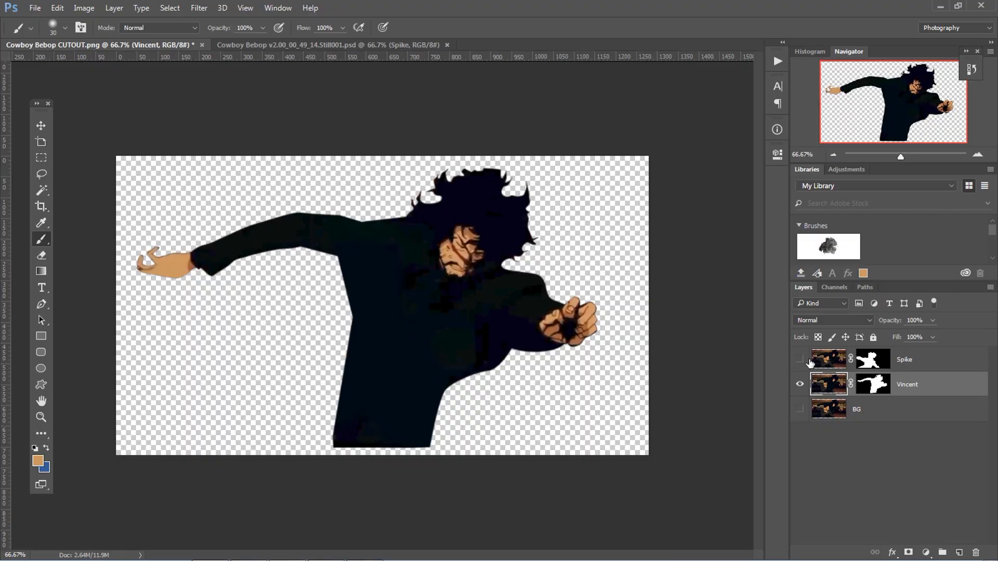
Toggle the Spike and Vincent layers to compare the cutouts, leaving both hidden and only the BG layer shown.
click(799, 359)
click(800, 384)
click(800, 359)
click(800, 384)
click(800, 384)
click(799, 409)
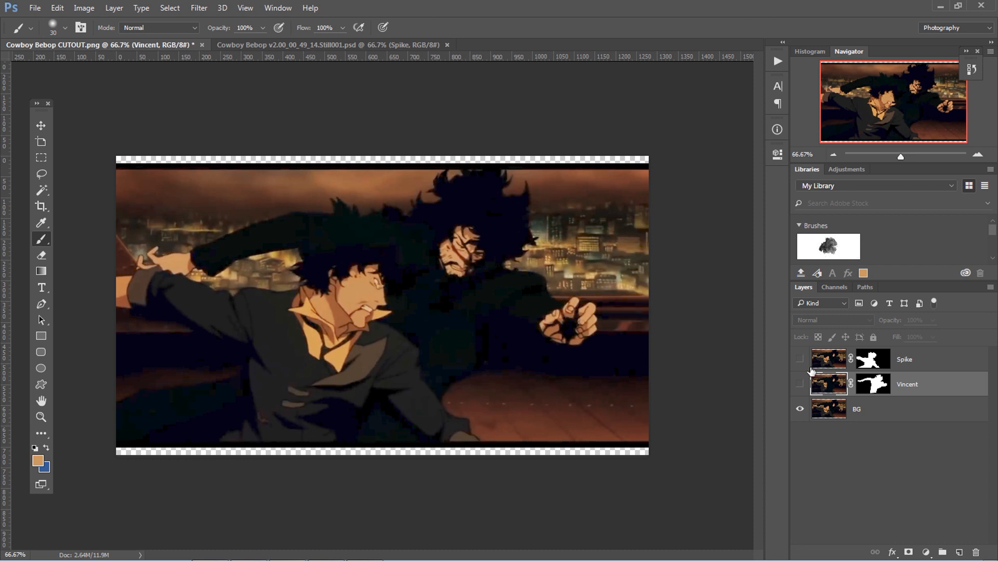
Load the Vincent mask as a selection, add the Spike mask to it, and make BG the active layer.
click(874, 386)
drag(869, 385, 879, 348)
ctrl+click(877, 386)
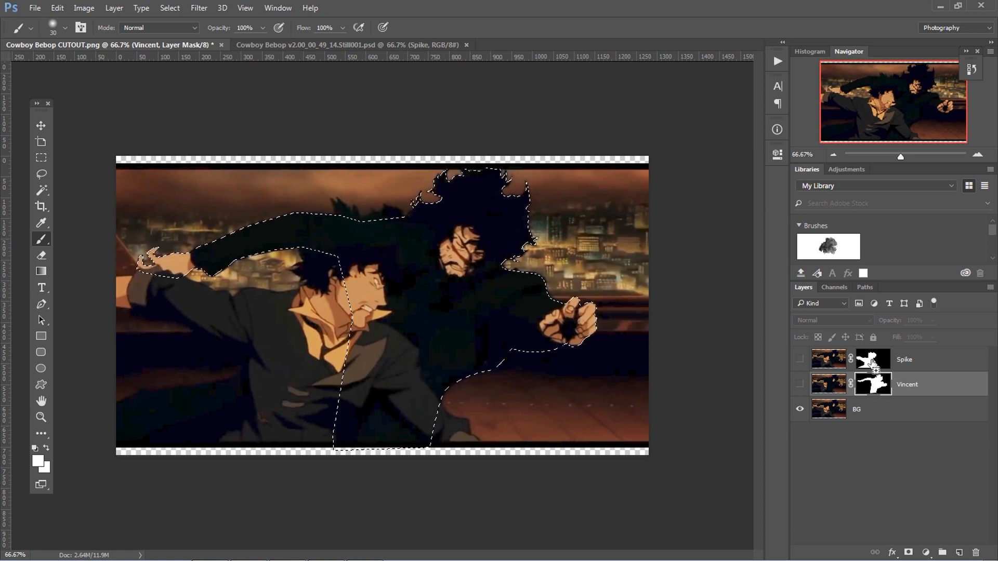
ctrl+shift+click(872, 363)
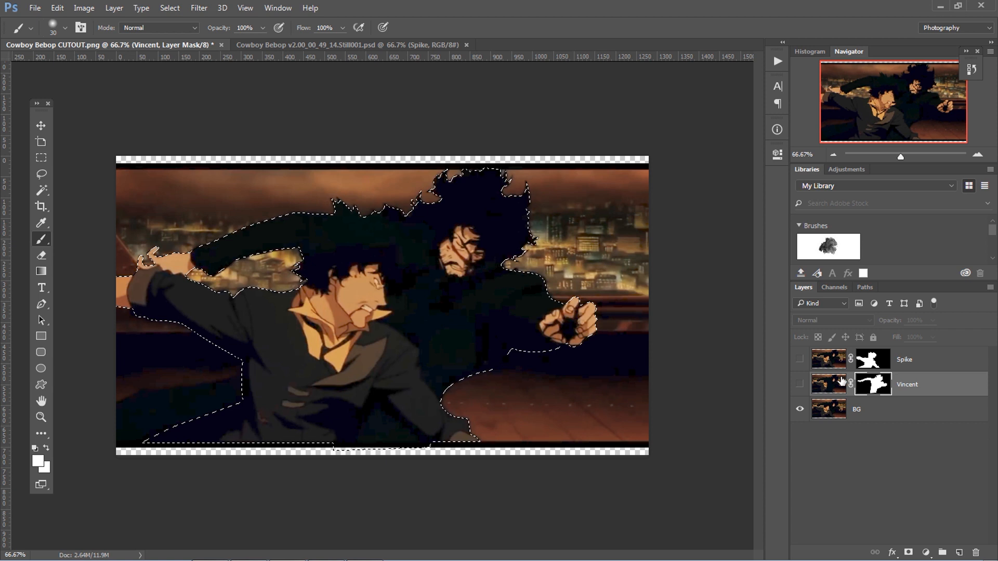
click(838, 414)
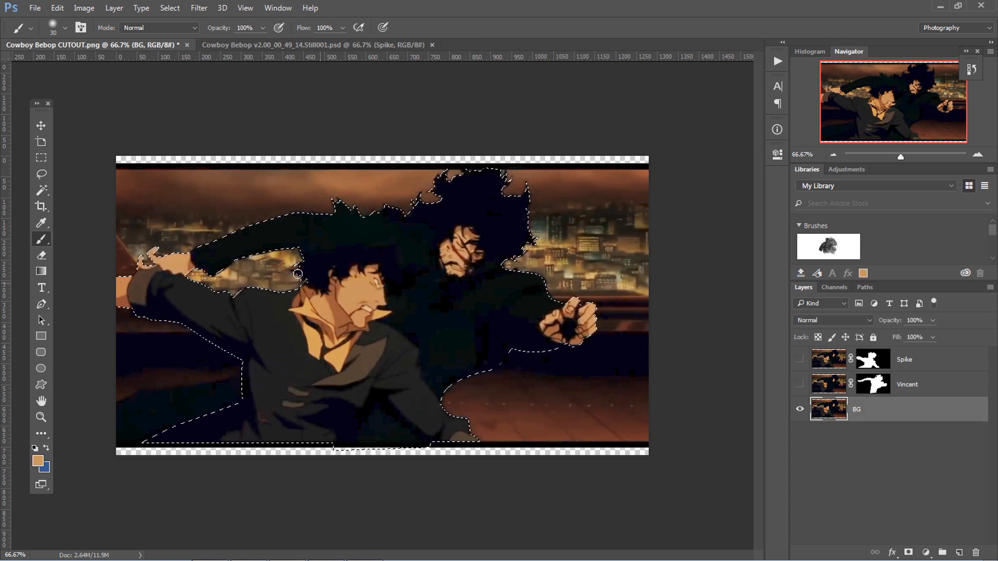
Refine the combined selection in Select and Mask using the Black & White view, with Shift Edge at +100% and Contrast at 0%.
click(43, 163)
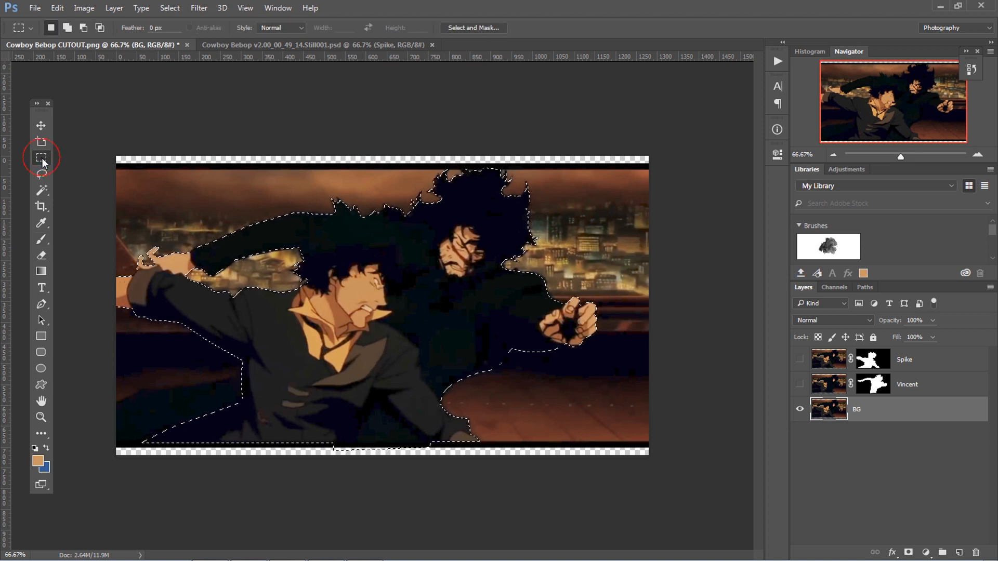
click(482, 27)
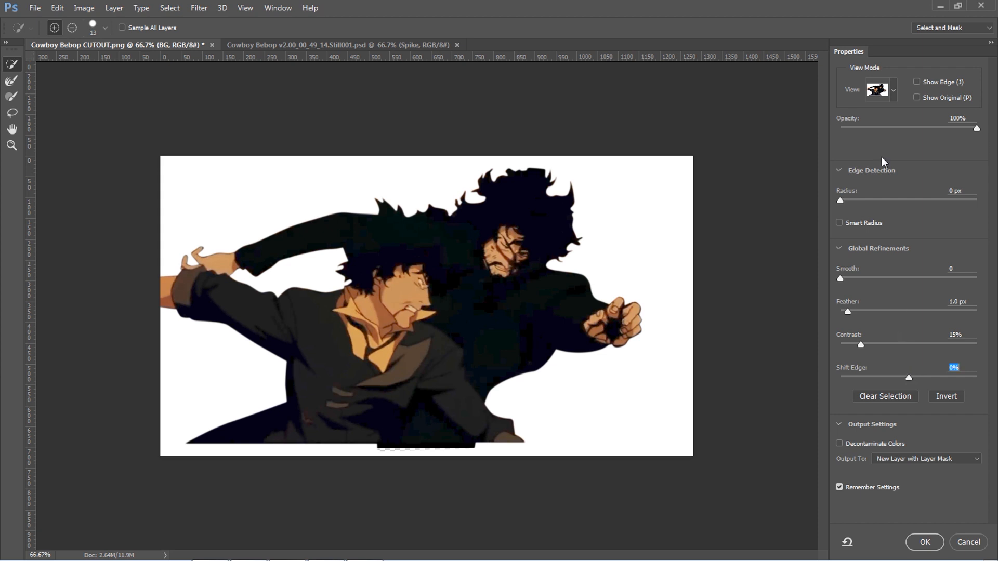
click(896, 92)
key(k)
drag(910, 377, 981, 379)
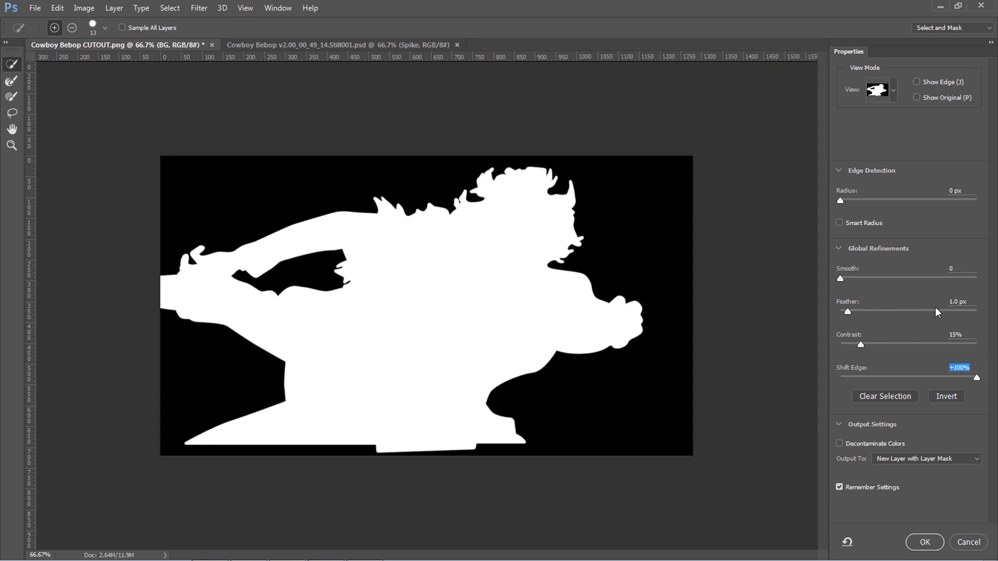
drag(860, 345, 844, 345)
Preview the refined edge in the On White view and output the result to Selection.
click(894, 91)
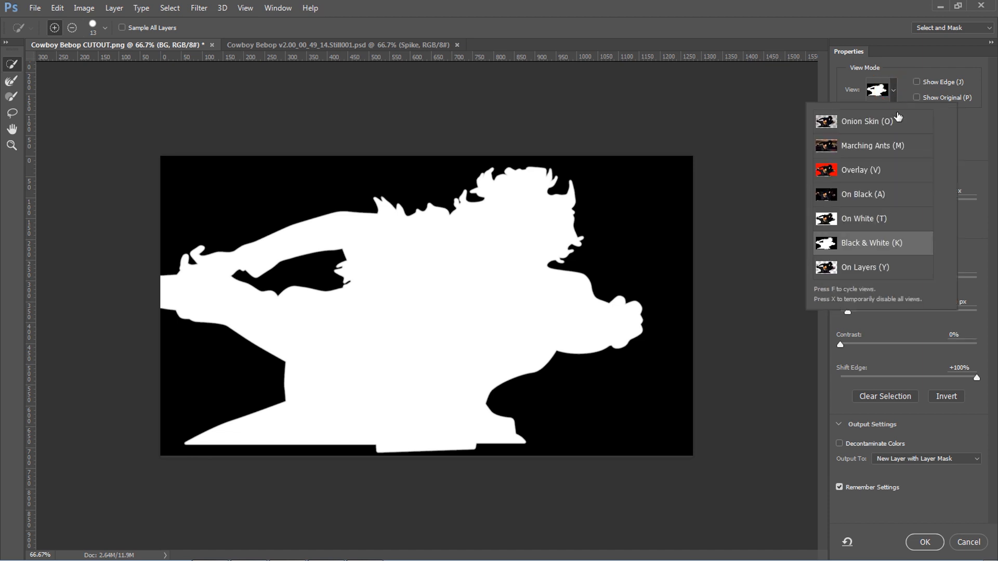
click(879, 218)
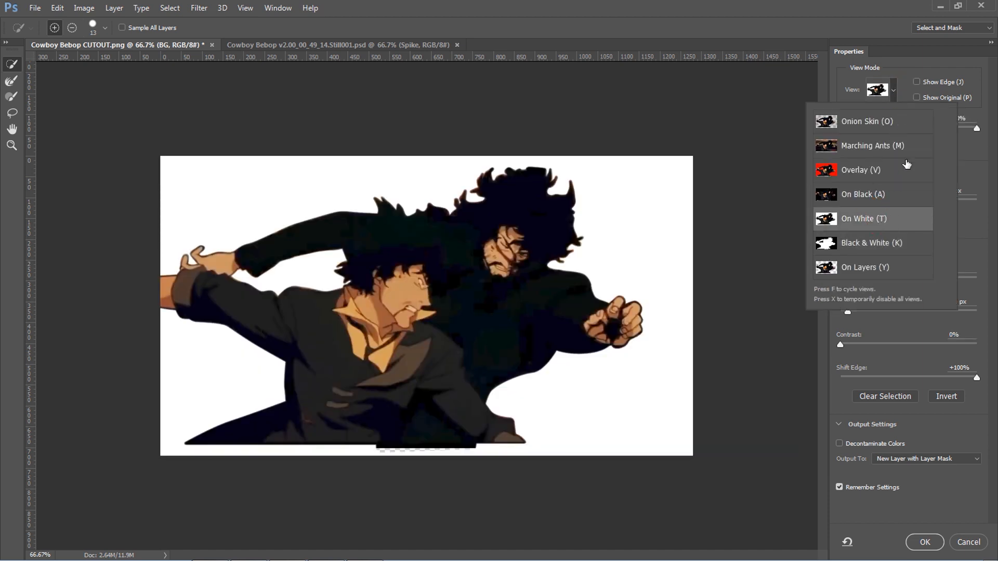
click(928, 67)
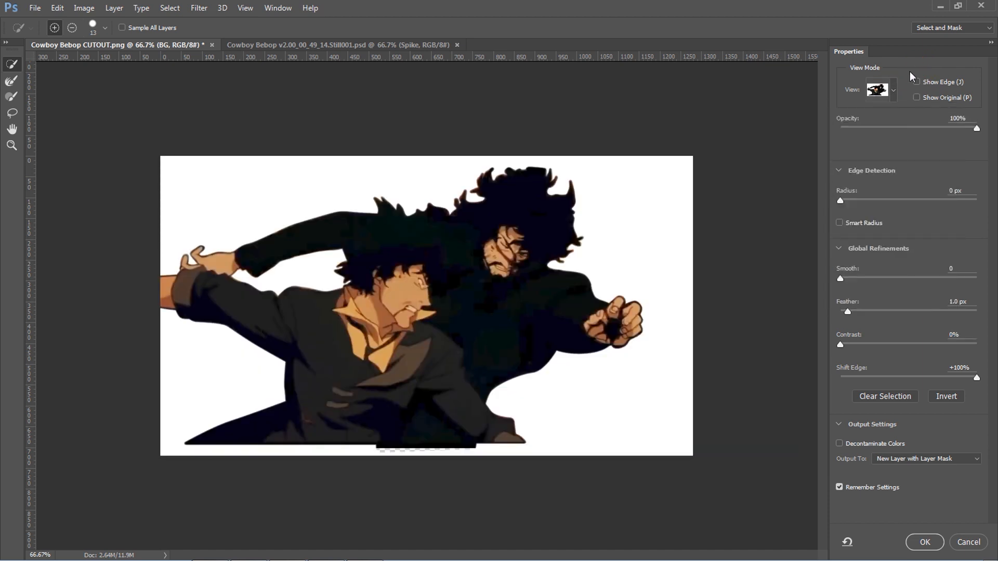
click(895, 460)
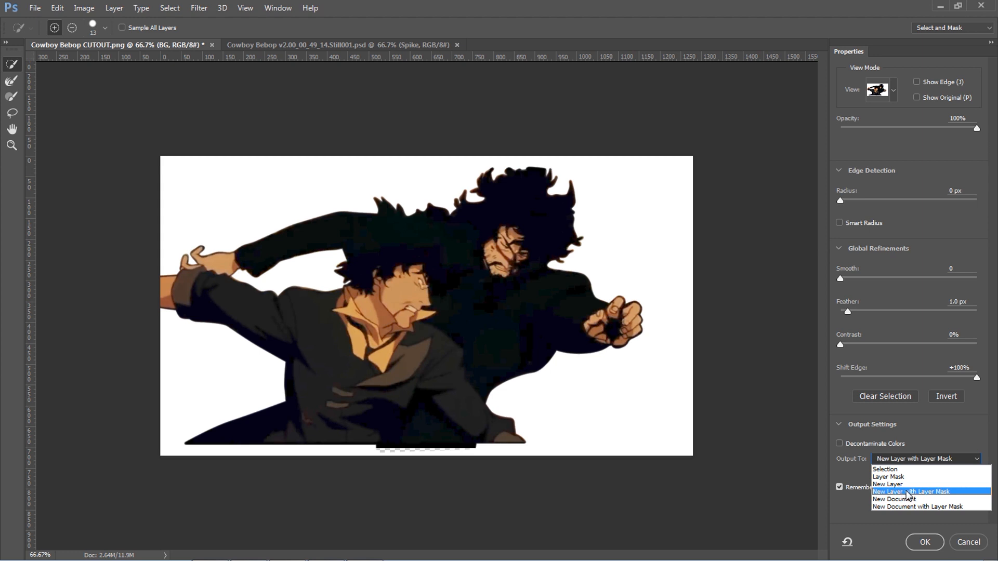
click(893, 470)
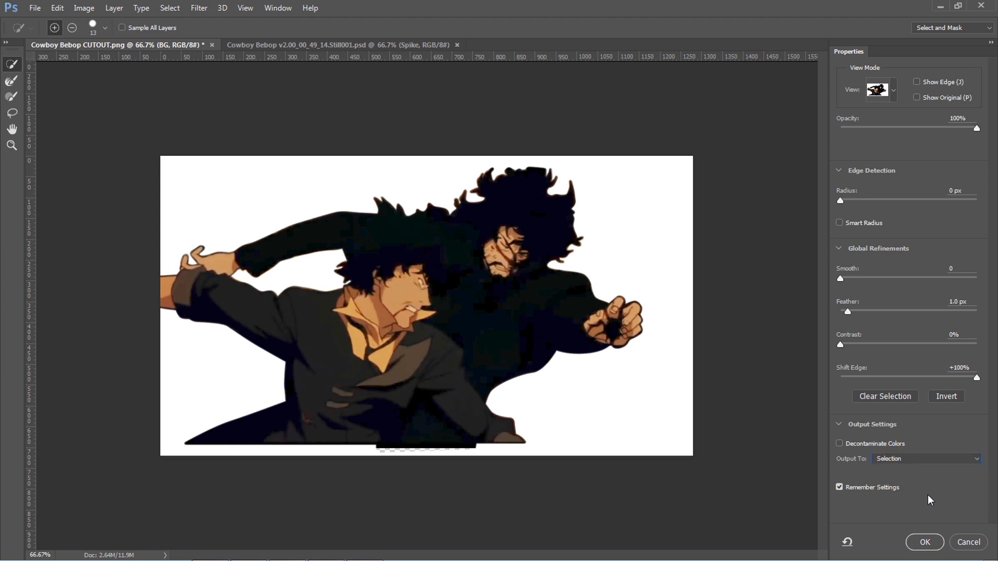
click(925, 542)
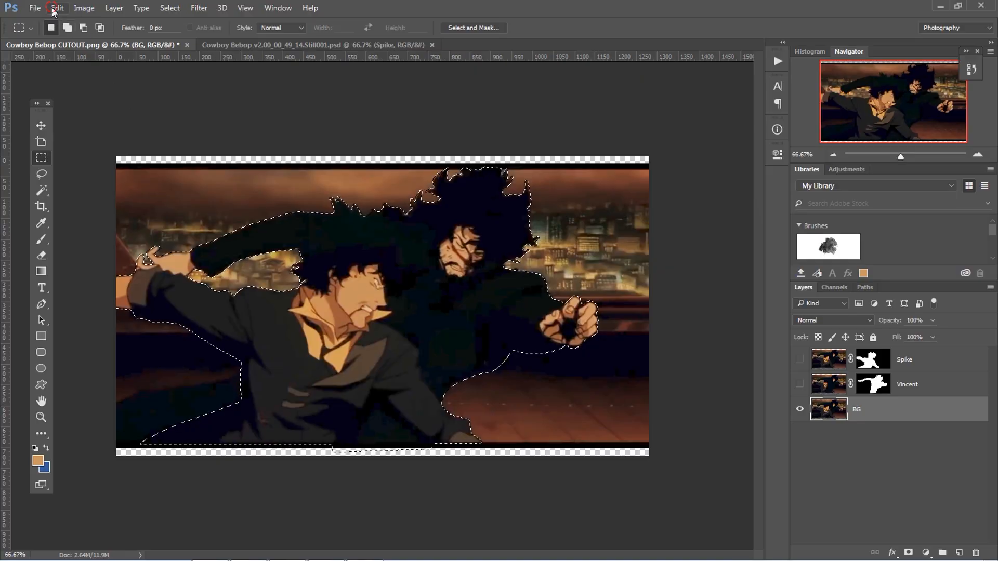
Fill the selected figures on the BG layer with Content-Aware at Normal mode and 100% opacity, and deselect.
click(57, 7)
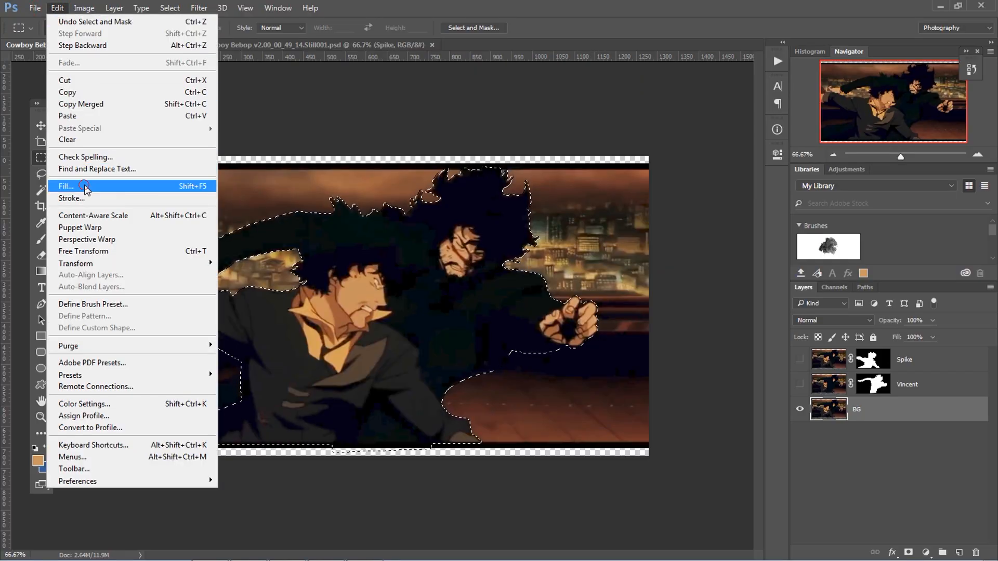
click(67, 186)
click(441, 208)
click(424, 256)
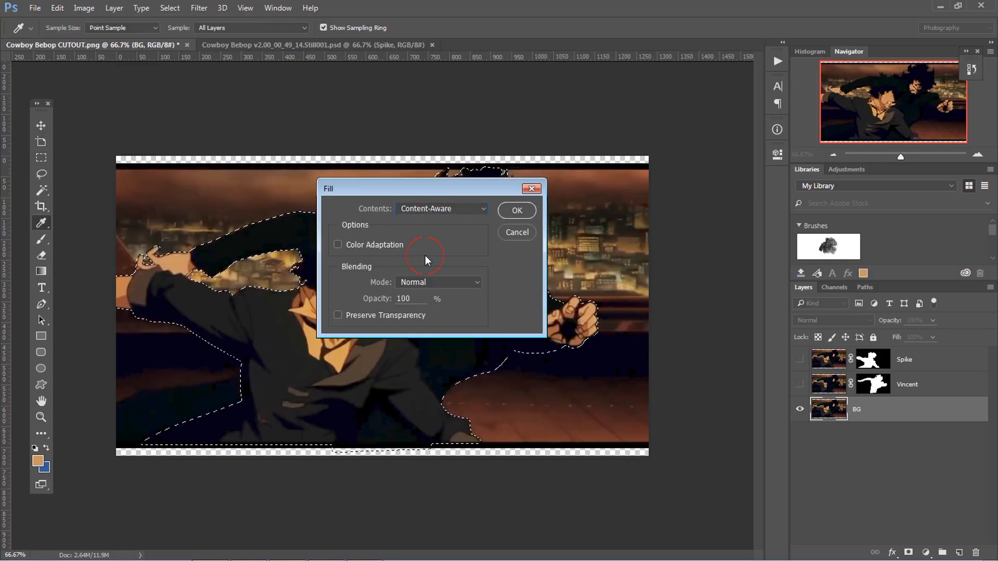
click(519, 211)
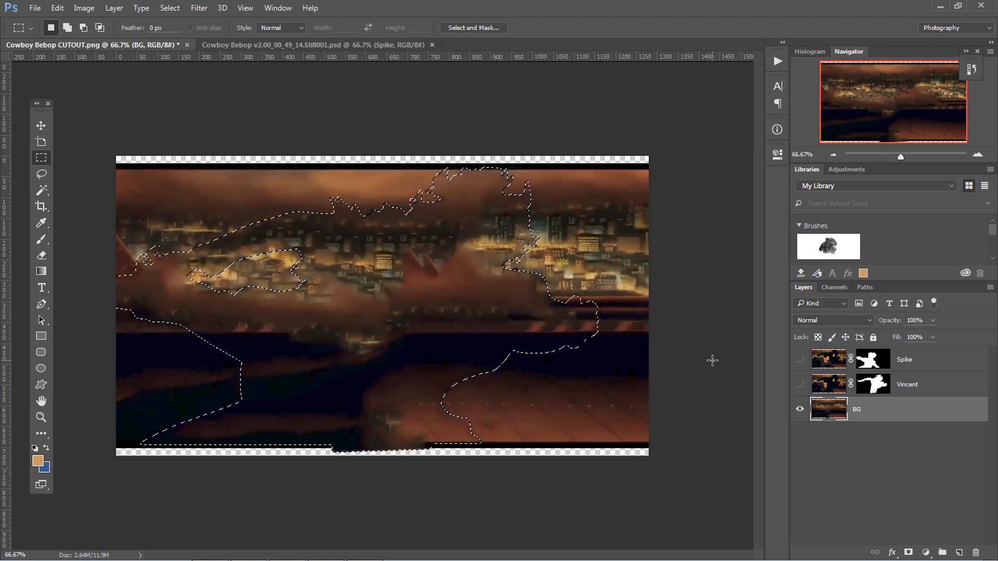
key(ctrl+d)
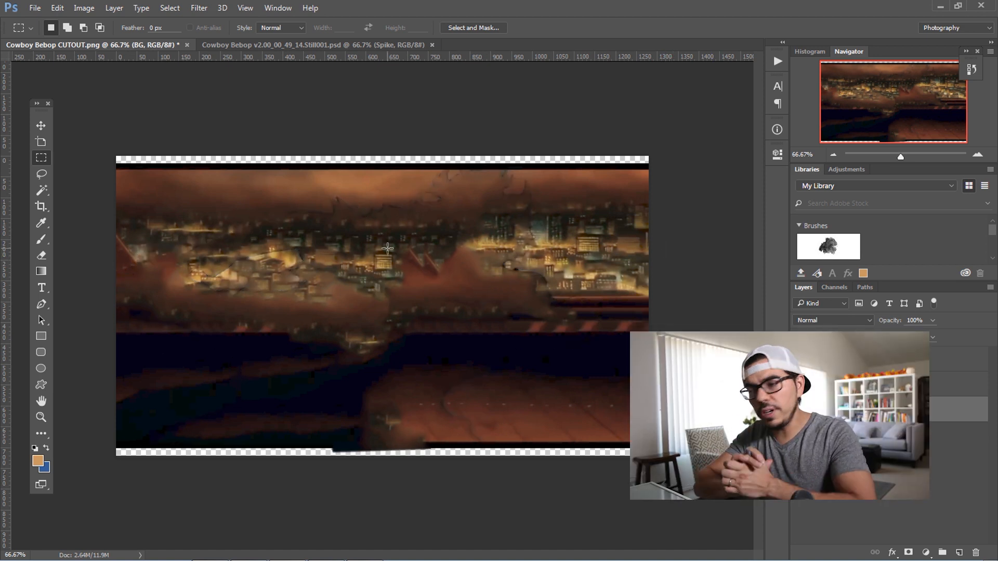
Use a 35 px Clone Stamp to cover the leftover hair outlines in the central sky of the BG layer with clean sky.
key(ctrl+plus)
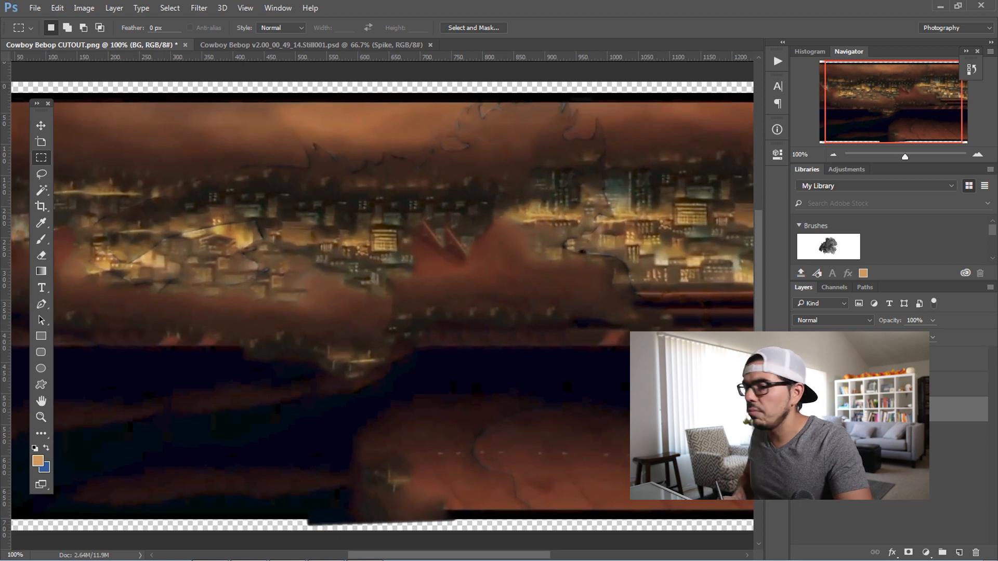
key(s)
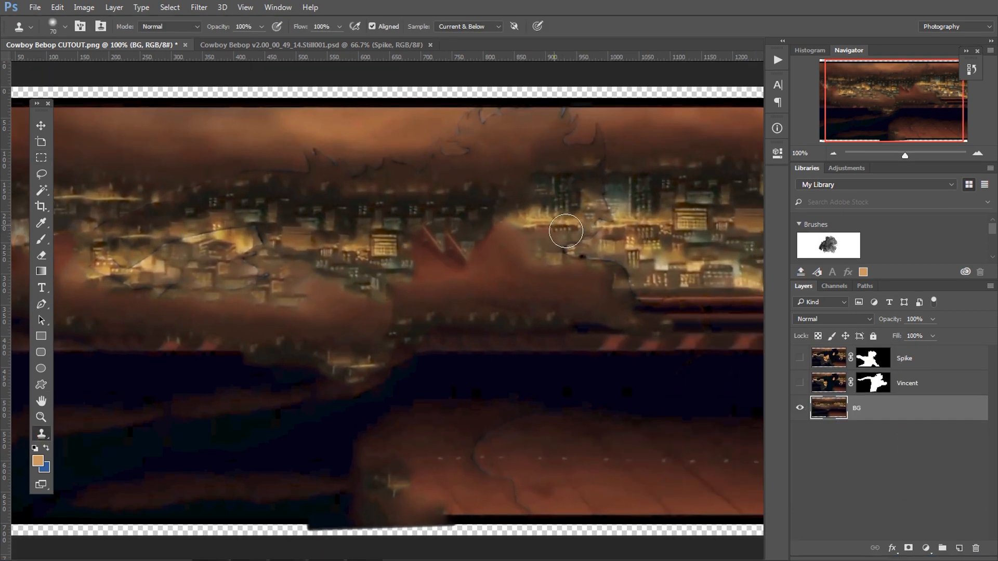
key(f)
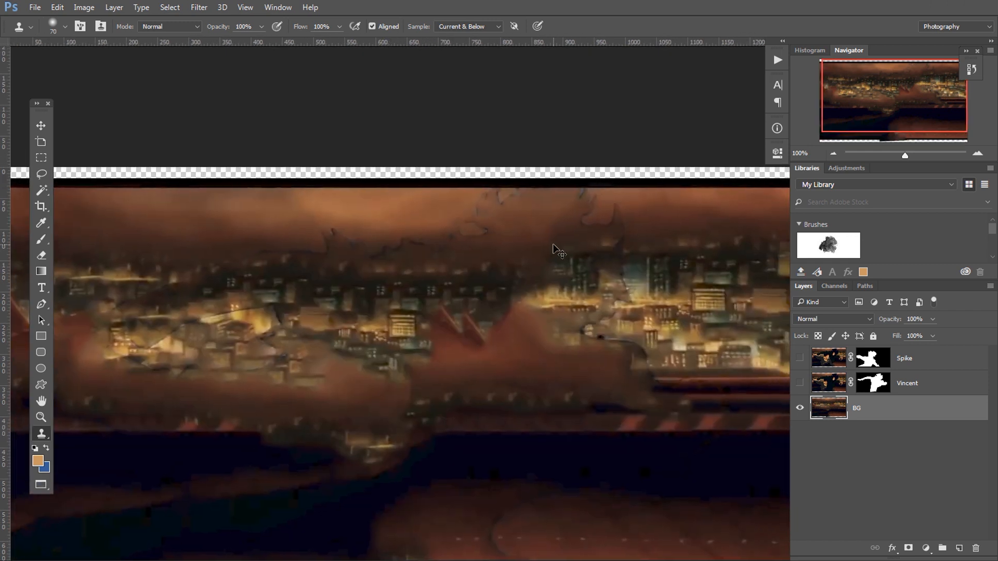
key(ctrl+plus)
drag(459, 248, 585, 332)
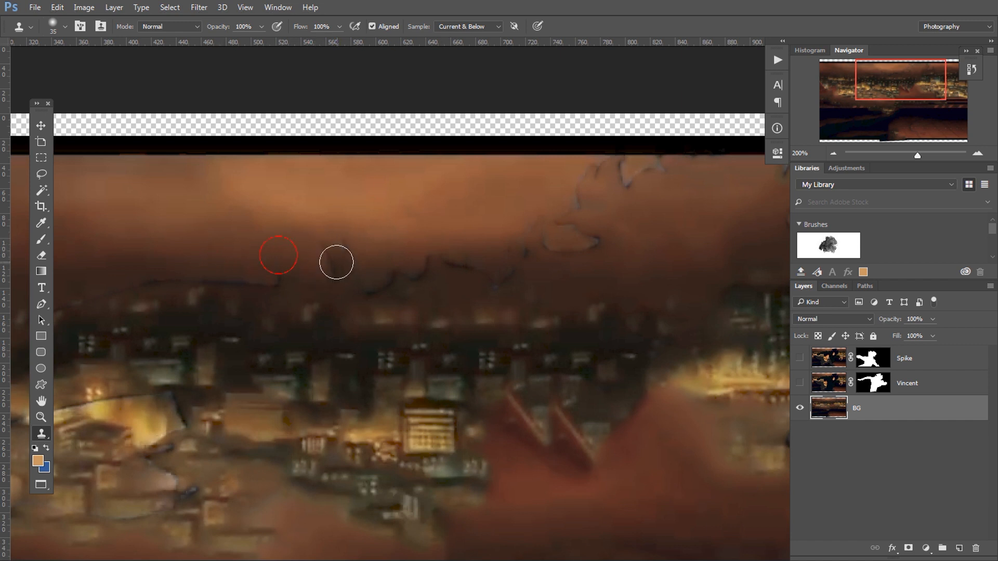
mouse_move(517, 222)
mouse_down()
mouse_move(316, 267)
mouse_move(376, 263)
mouse_move(367, 259)
mouse_move(386, 225)
mouse_move(404, 219)
mouse_move(374, 216)
mouse_move(432, 212)
mouse_up()
alt+click(365, 223)
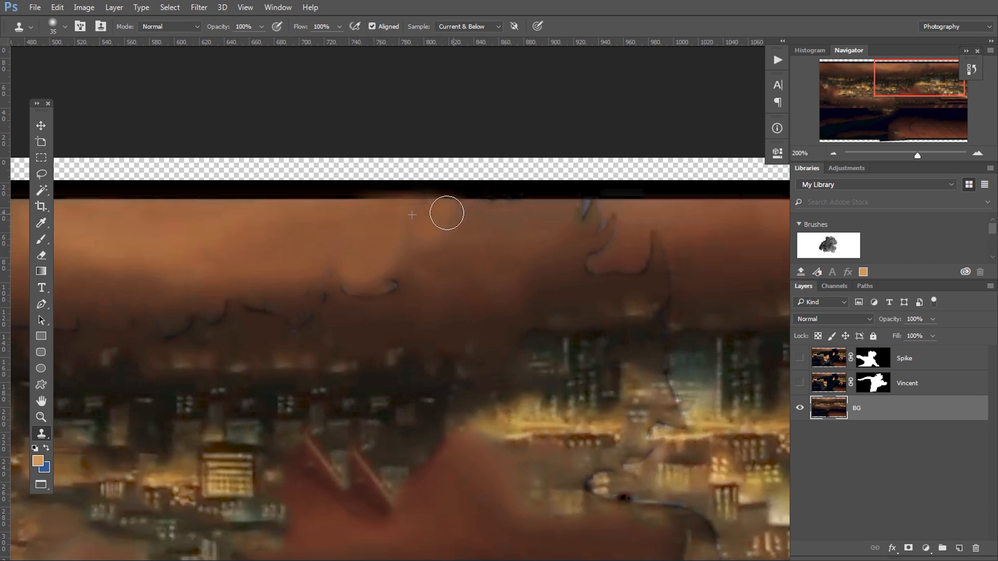
Clone clean sky over the remaining hair outlines above the tall buildings in the right part of the BG image.
drag(677, 235, 508, 229)
drag(528, 272, 403, 268)
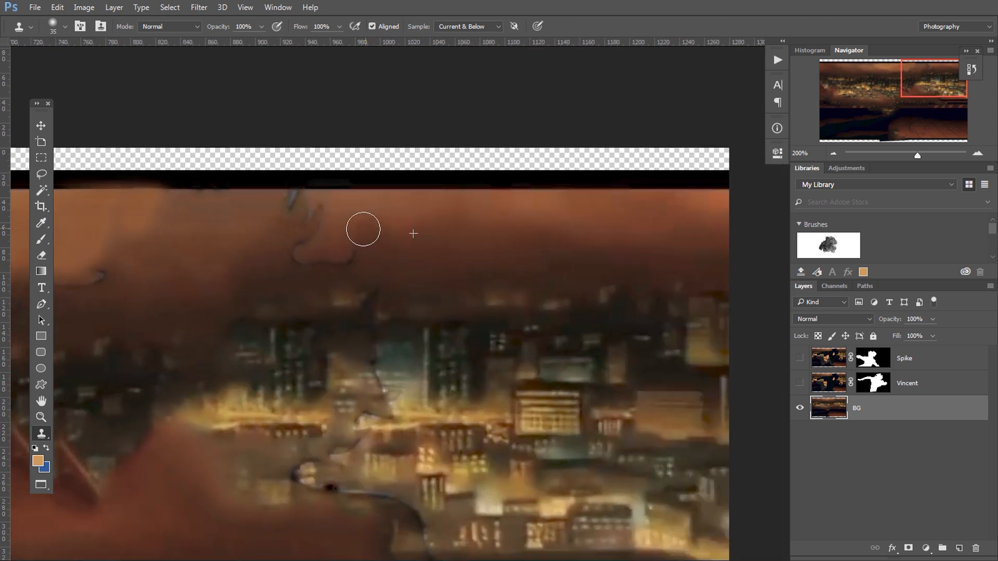
drag(297, 256, 314, 238)
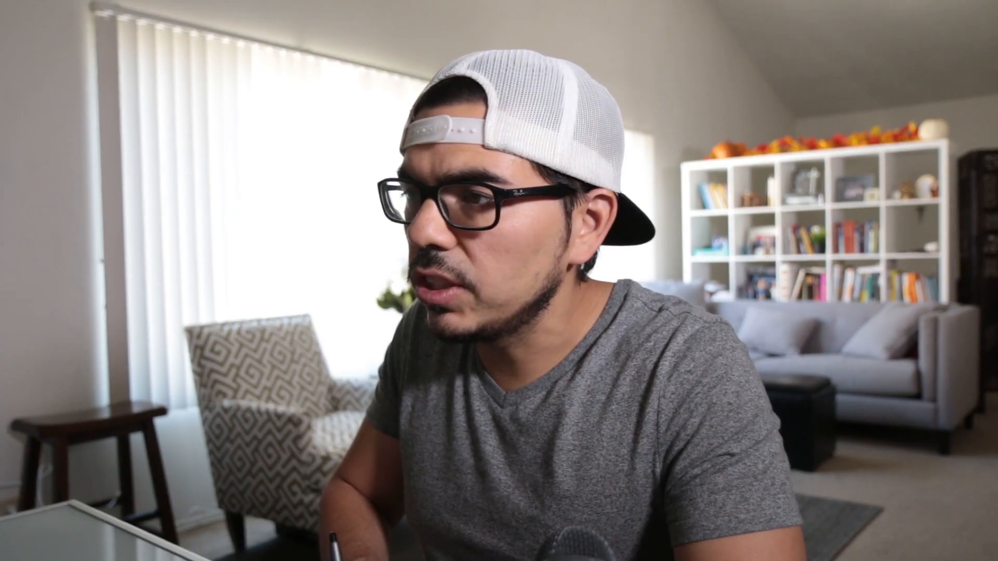
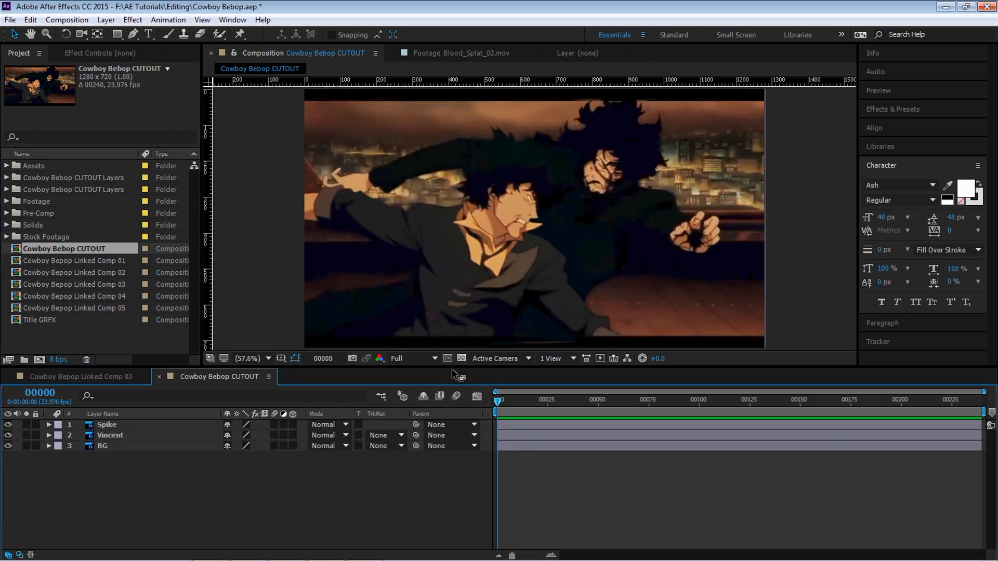
In After Effects, duplicate the Spike layer in the Cowboy Bebop CUTOUT composition and place the copy directly beneath the original.
key(space)
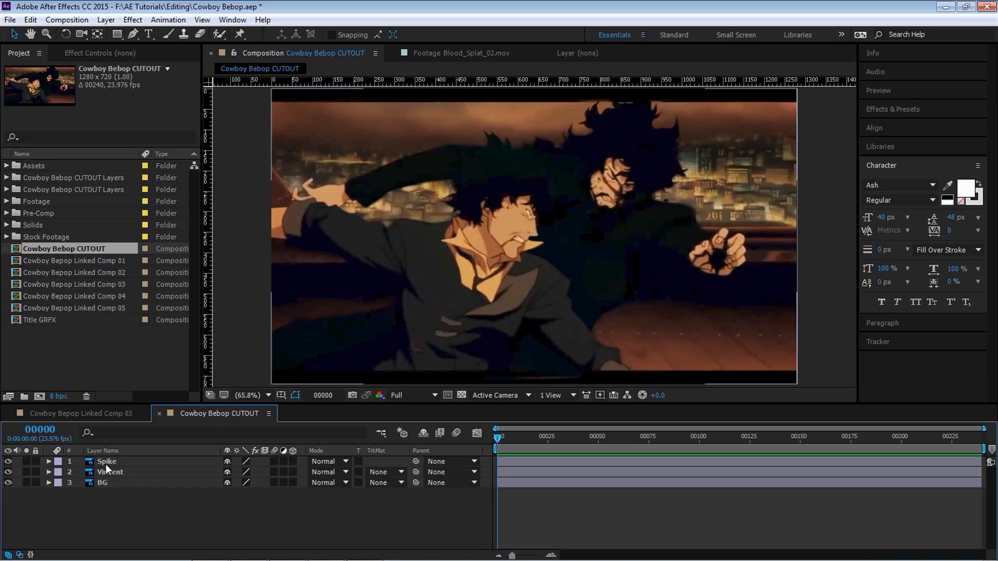
click(108, 460)
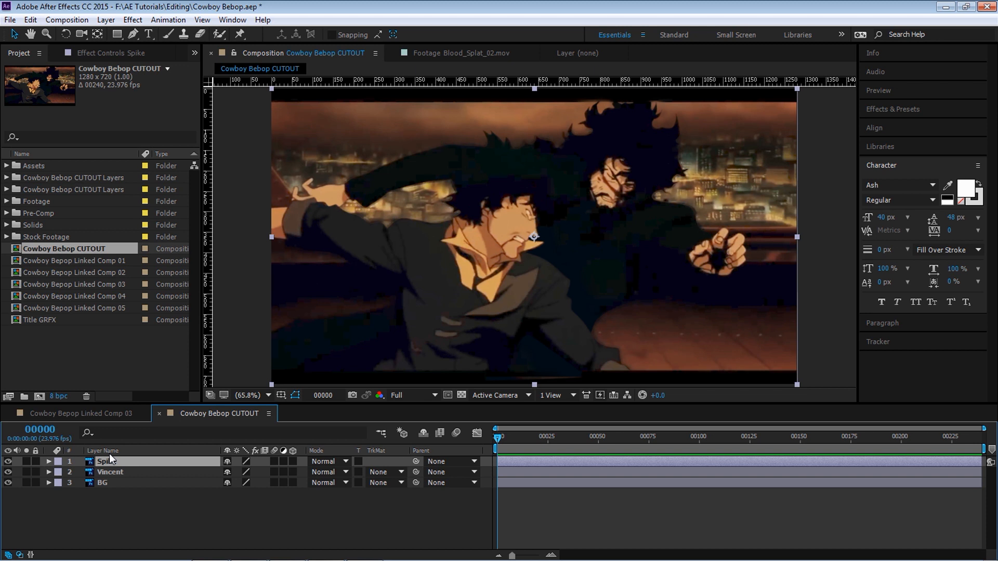
key(ctrl+d)
key(ctrl+bracketleft)
Rename the duplicated layer Spike Reference and select the original Spike layer.
key(Return)
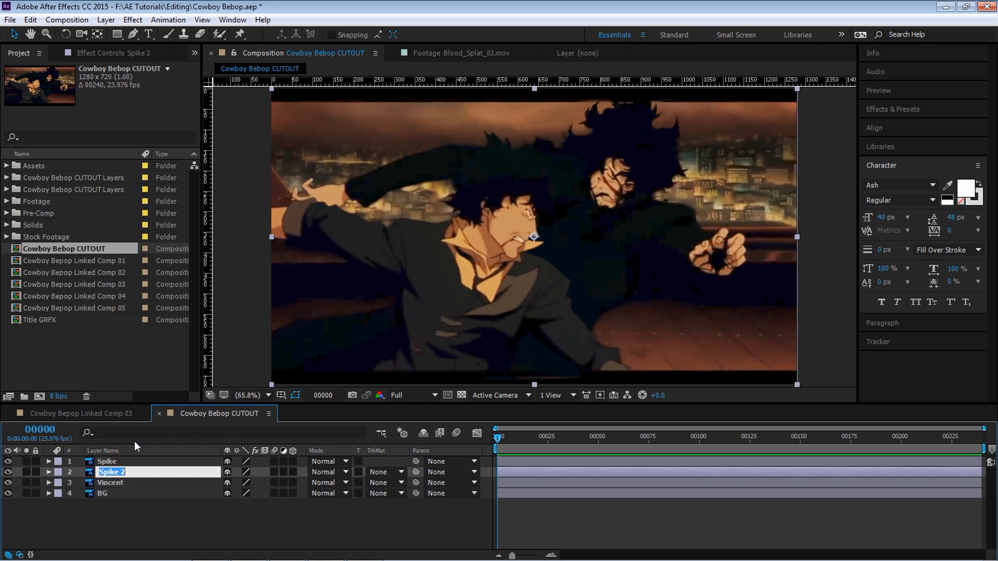
key(Right)
key(BackSpace)
text(Reference)
key(Return)
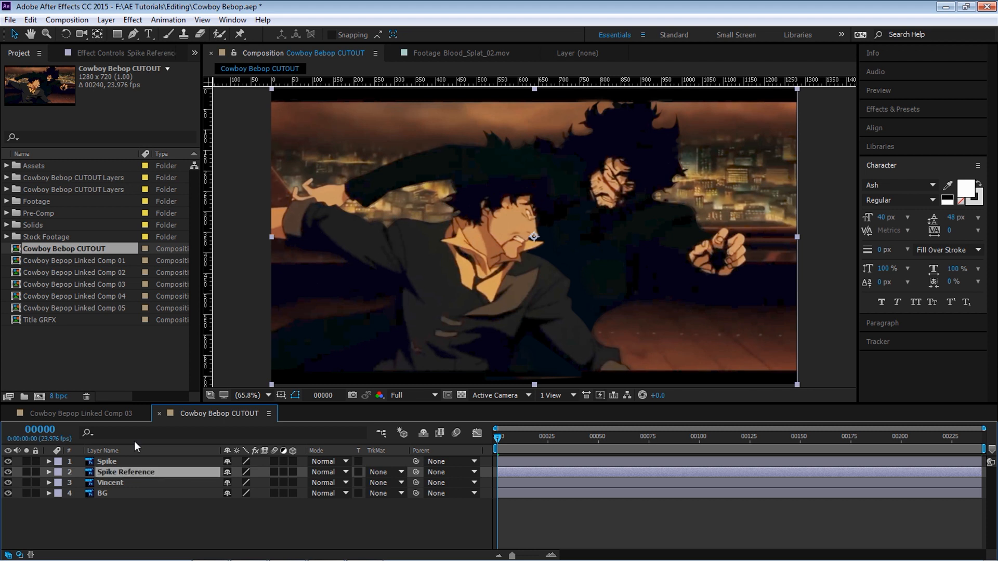
click(177, 459)
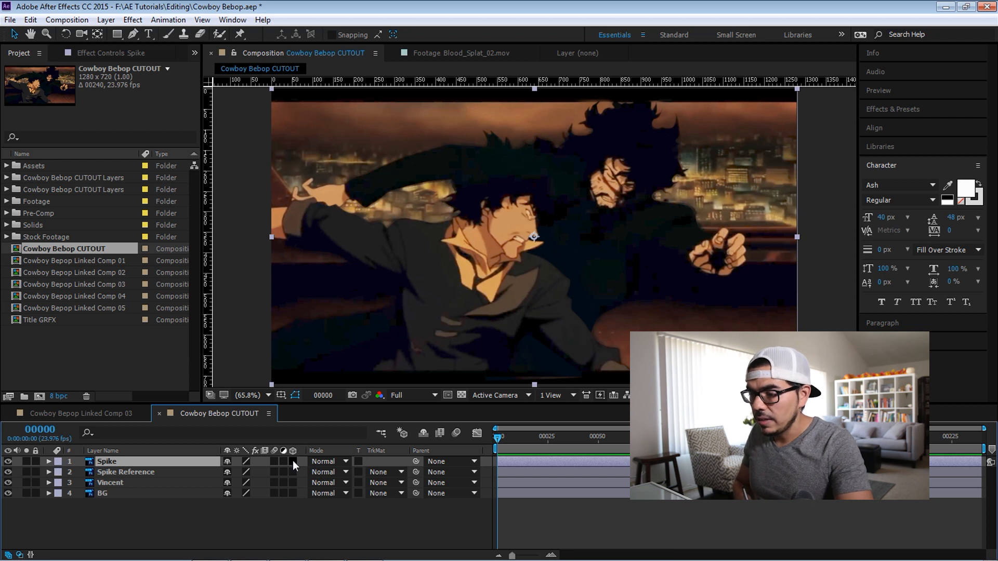
Make the Spike layer 3D and set its Z position to -150.
click(293, 462)
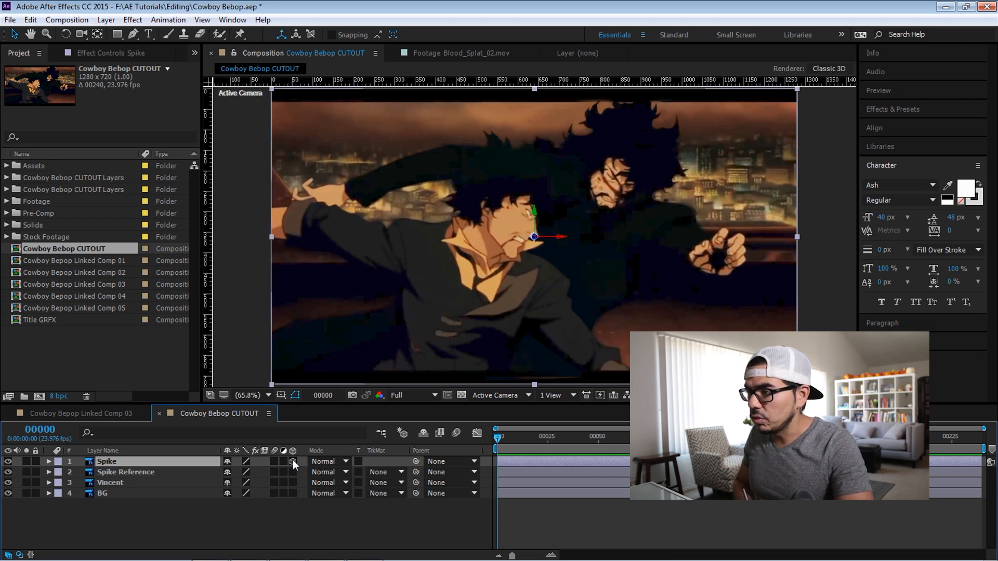
key(p)
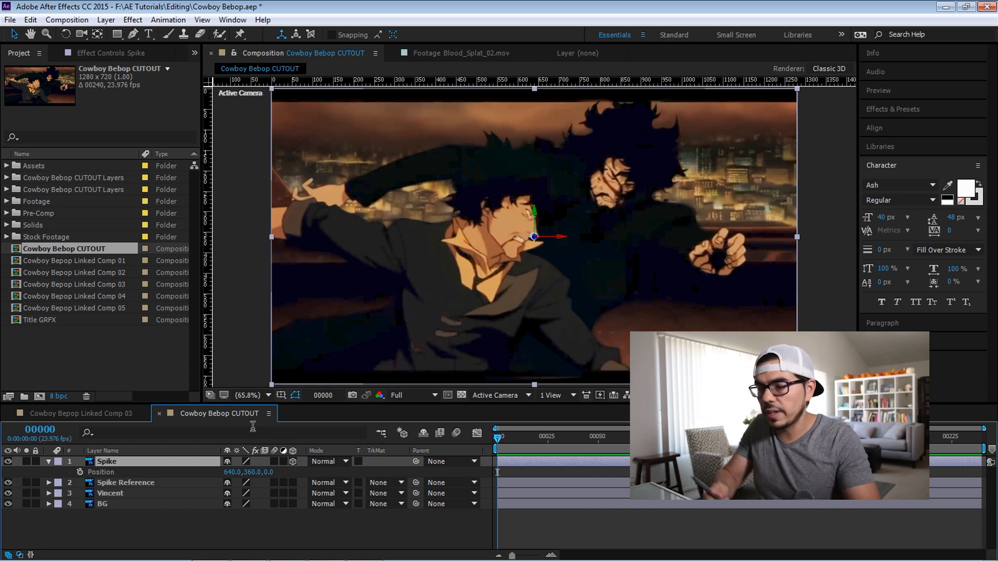
drag(271, 472, 194, 472)
click(271, 473)
text(-)
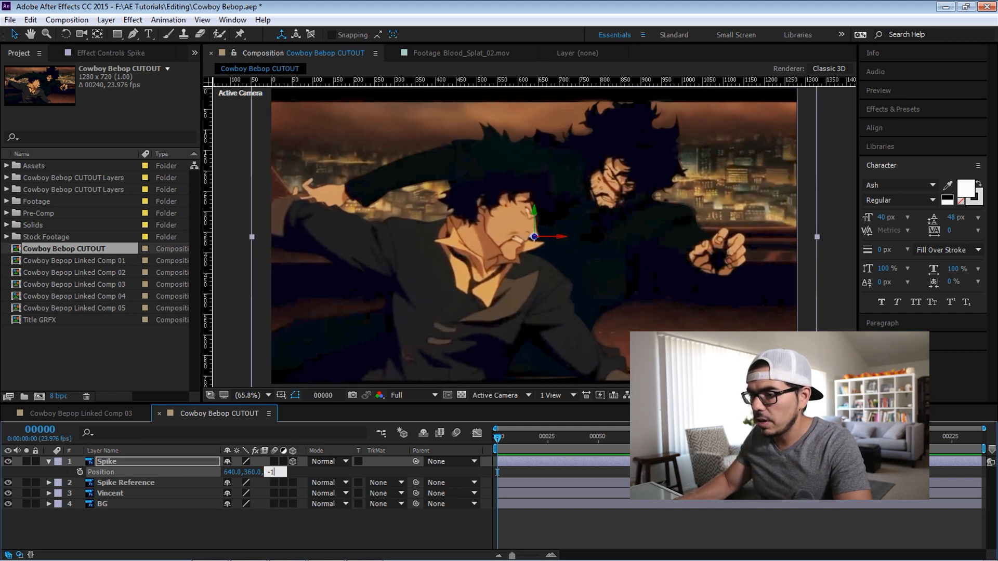
text(150)
key(Return)
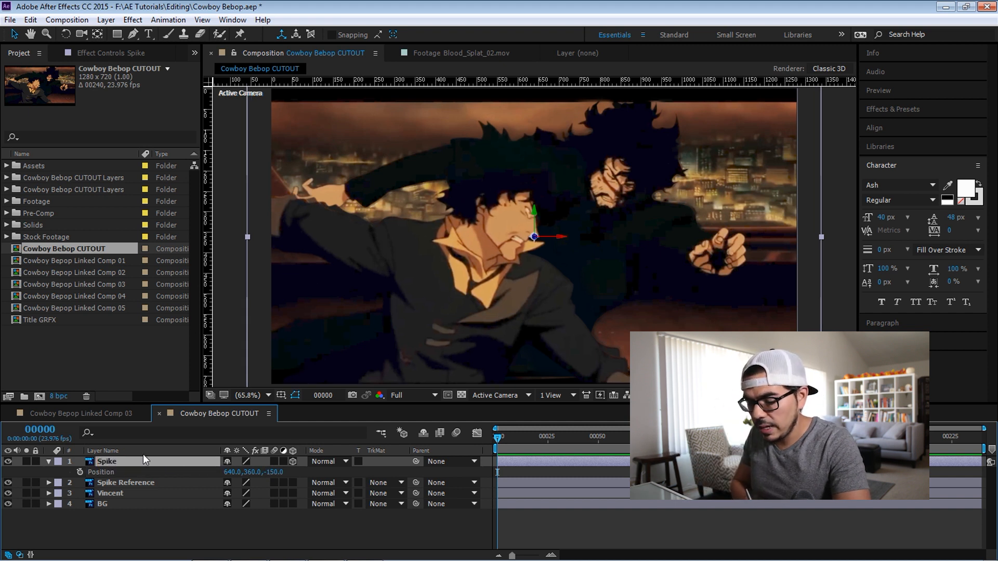
Scale the Spike layer to 91% so it matches its original size in the frame.
key(s)
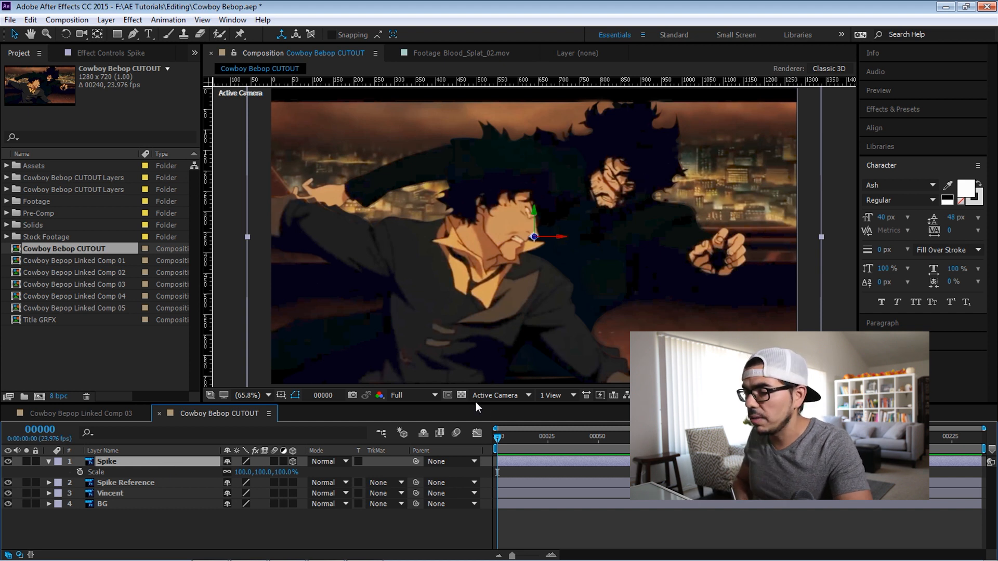
drag(476, 404, 476, 420)
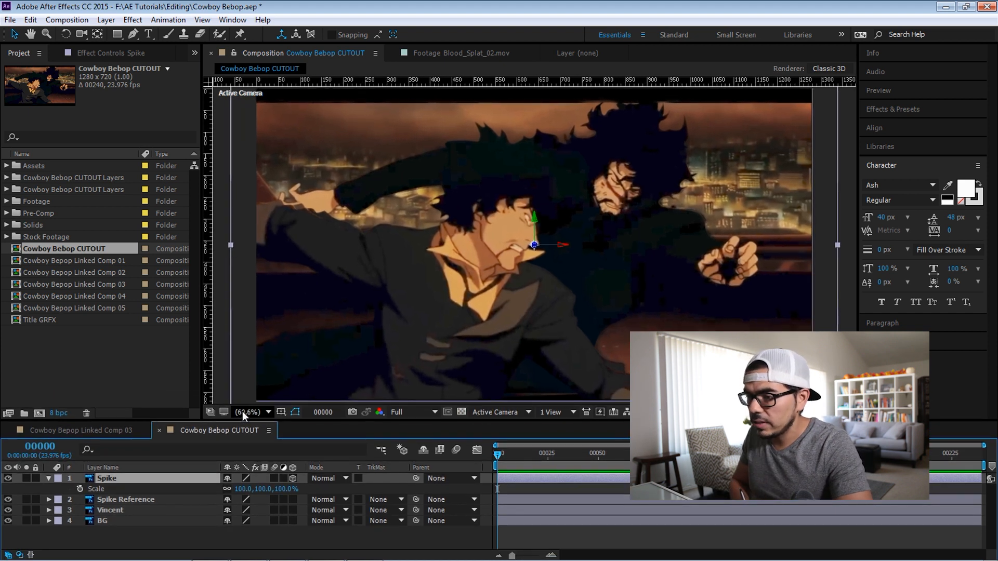
click(268, 411)
click(263, 301)
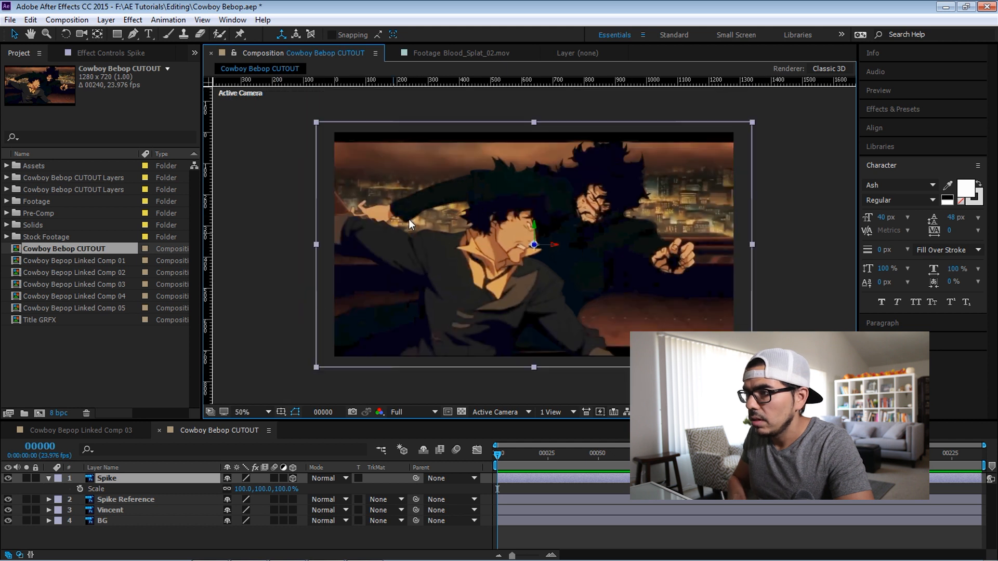
click(123, 476)
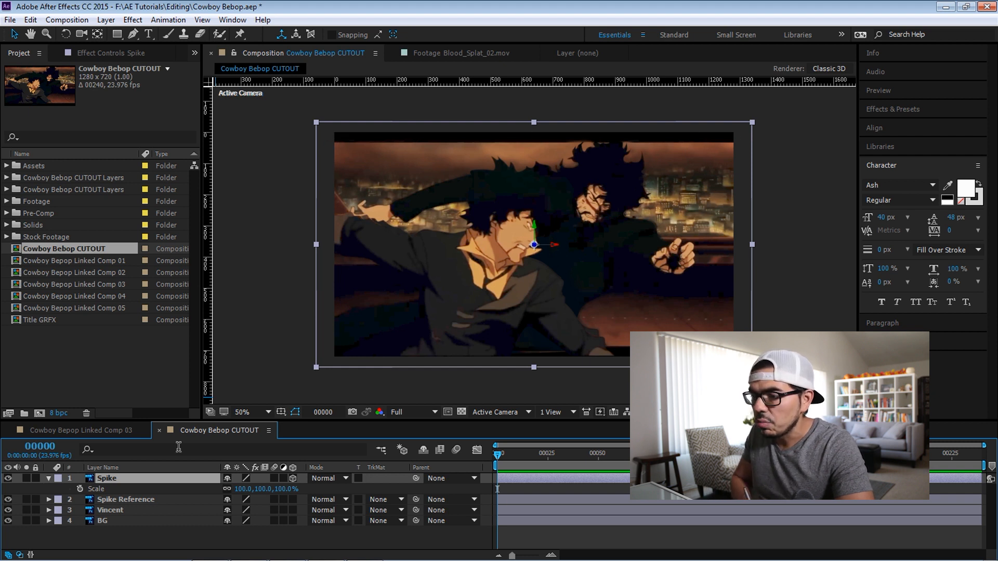
drag(249, 489, 248, 495)
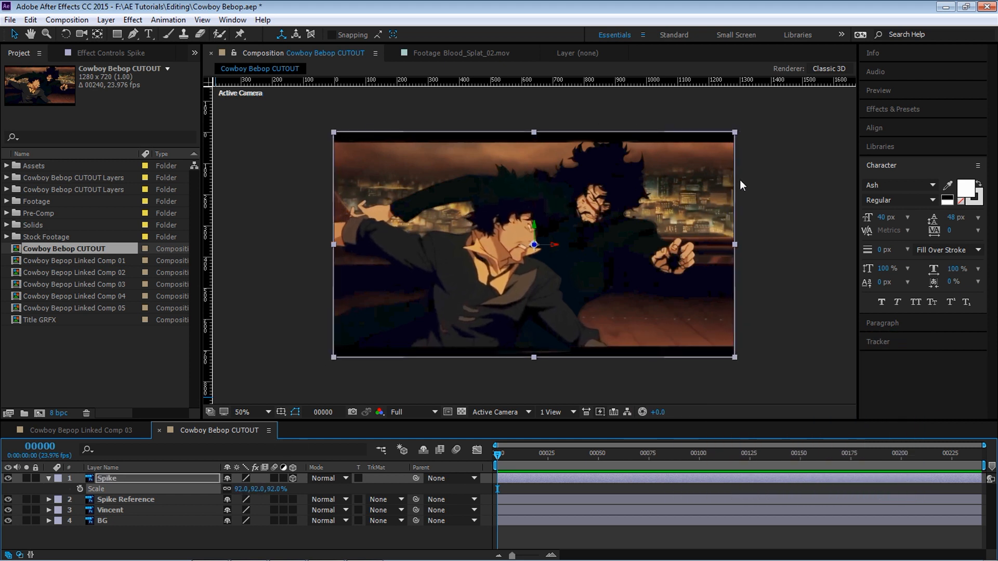
click(245, 490)
text(91)
key(Return)
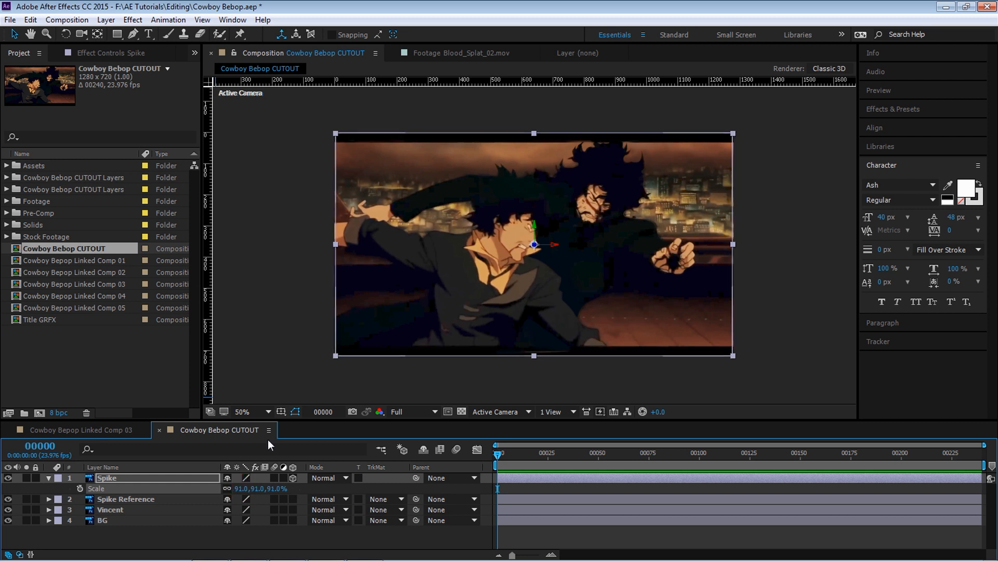
Set Spike's blending mode to Difference and hide the Vincent and BG layers to compare it with Spike Reference over transparency.
click(122, 501)
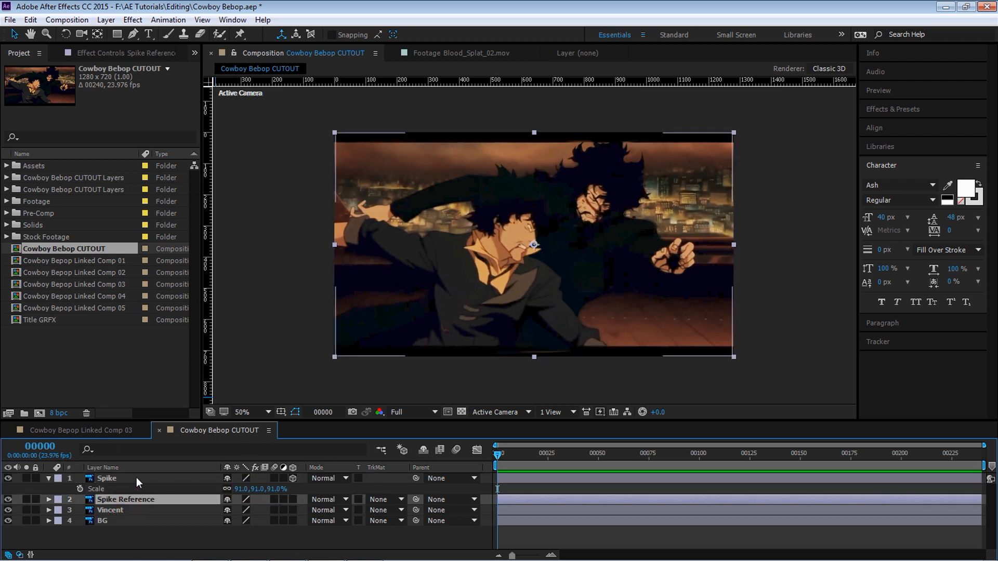
click(154, 478)
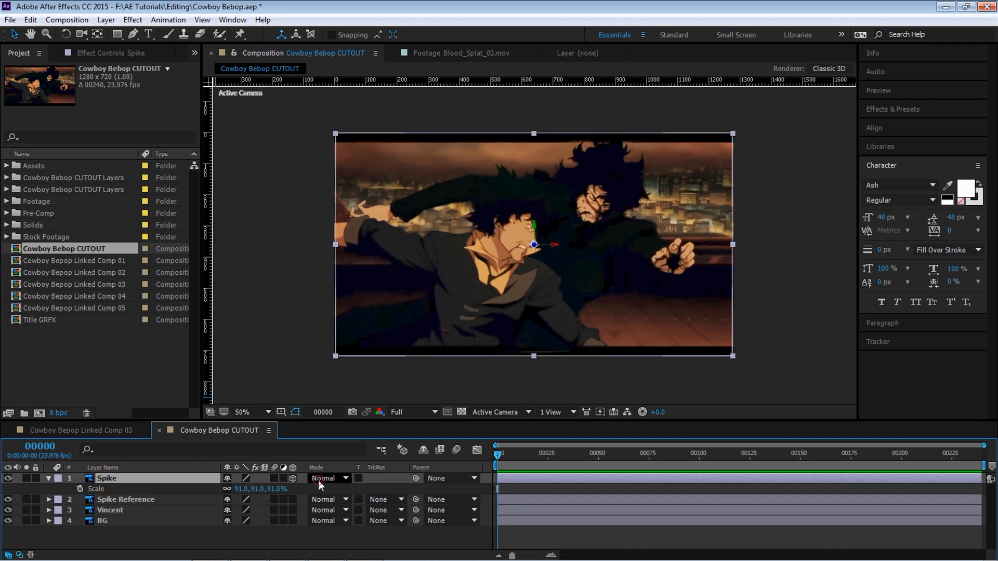
click(320, 483)
click(346, 305)
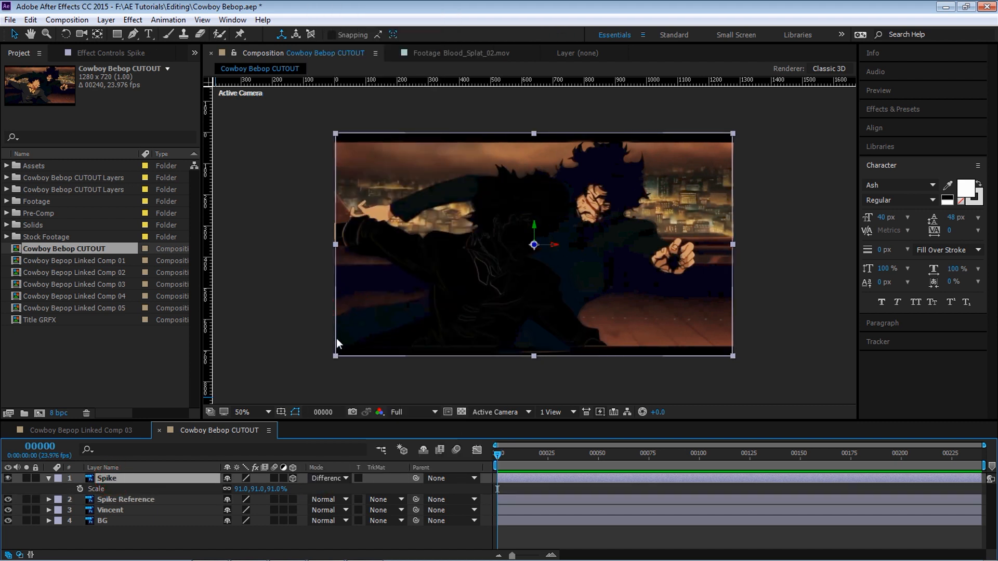
drag(8, 511, 8, 521)
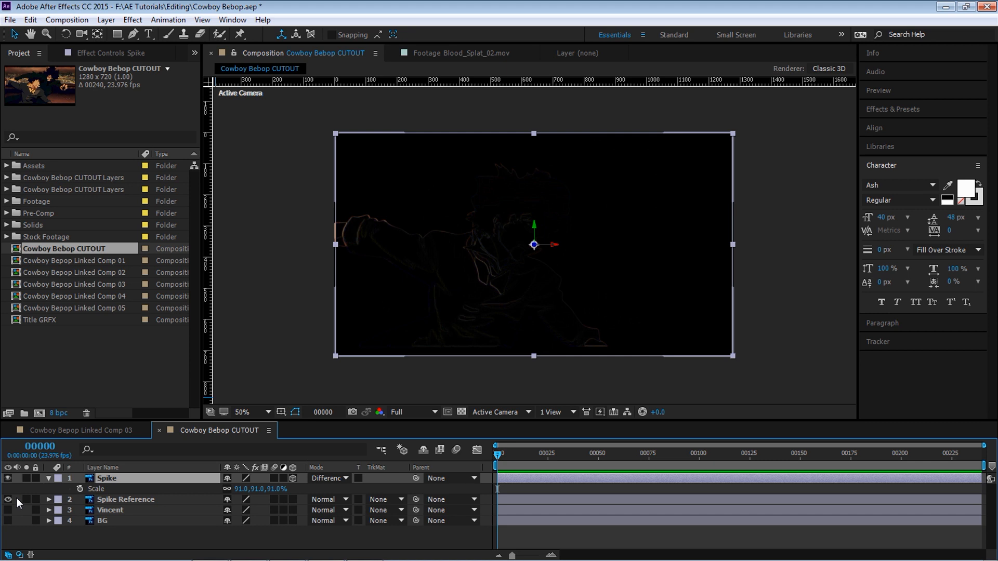
click(461, 411)
key(slash)
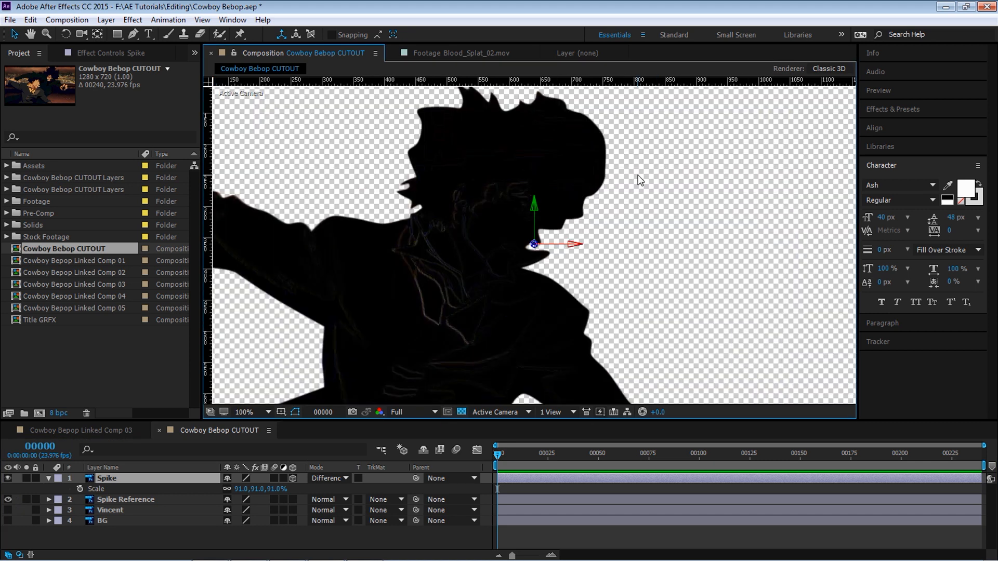
Fine-tune Spike's scale to 91.5% against the reference layer and inspect the match in the enlarged composition view.
drag(253, 489, 238, 489)
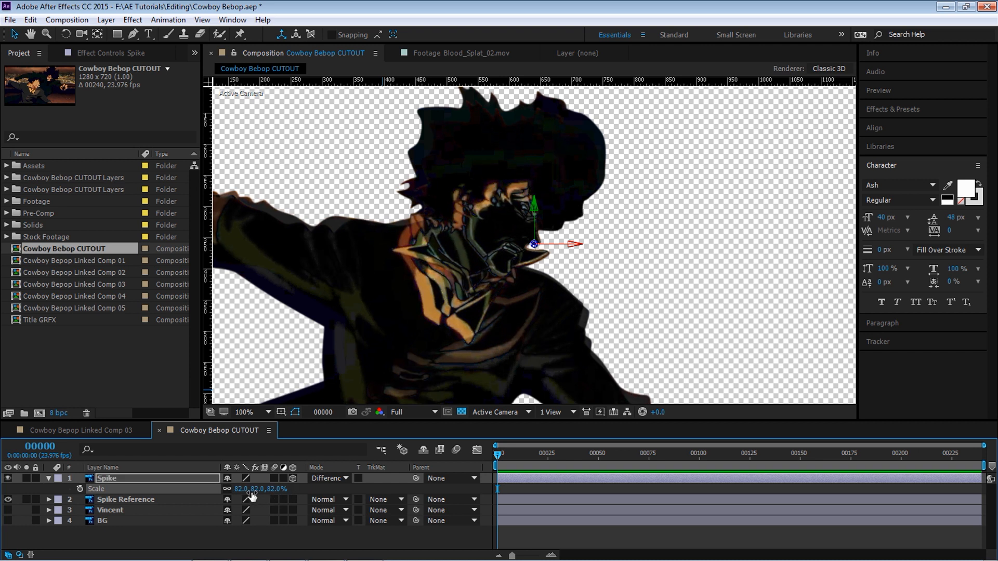
drag(240, 489, 257, 497)
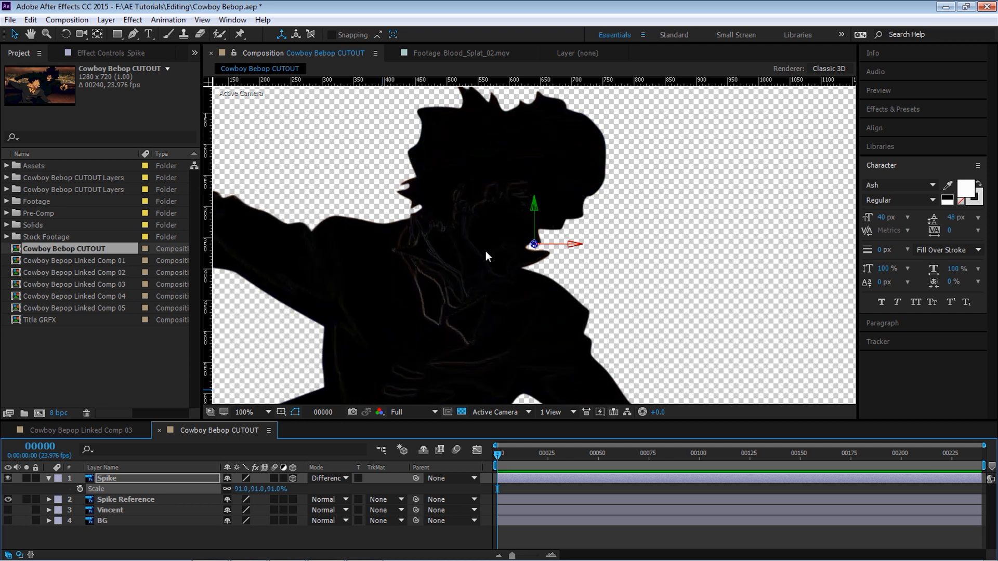
click(241, 490)
text(91.5)
key(Return)
key(grave)
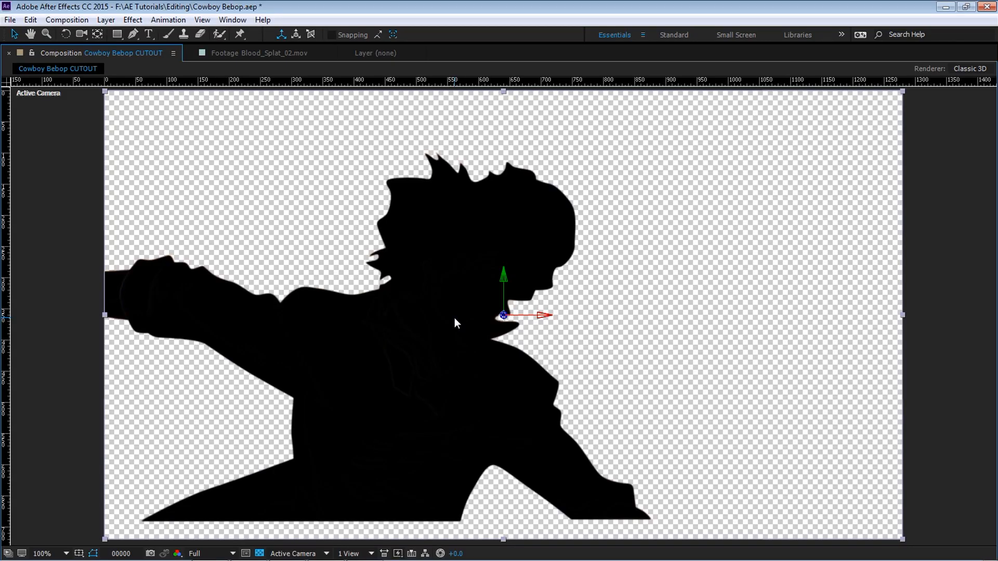
key(grave)
Delete the Spike Reference layer and return Spike's blending mode to Normal.
click(122, 499)
key(Delete)
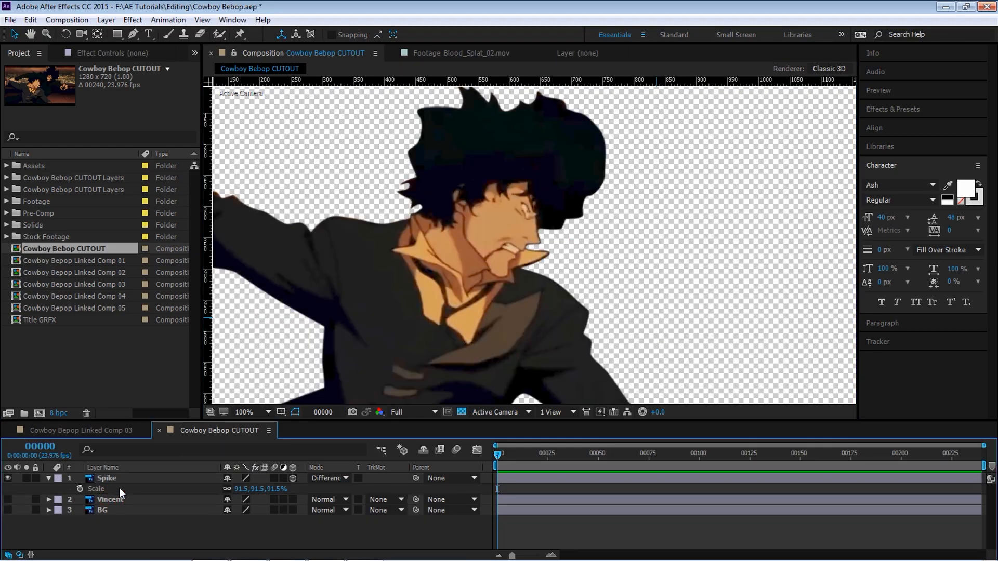
click(332, 479)
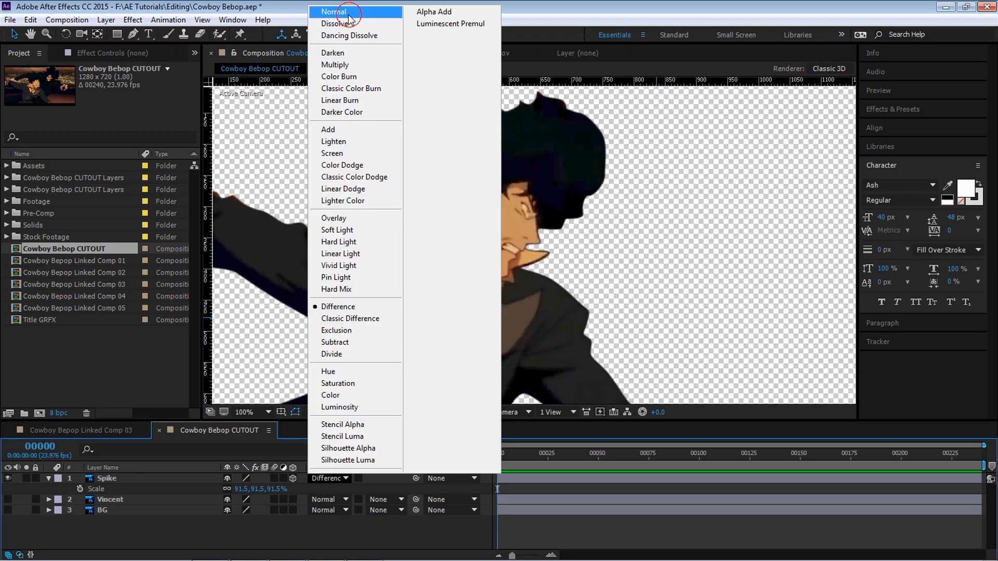
click(331, 12)
scroll(387, 267, down, 1)
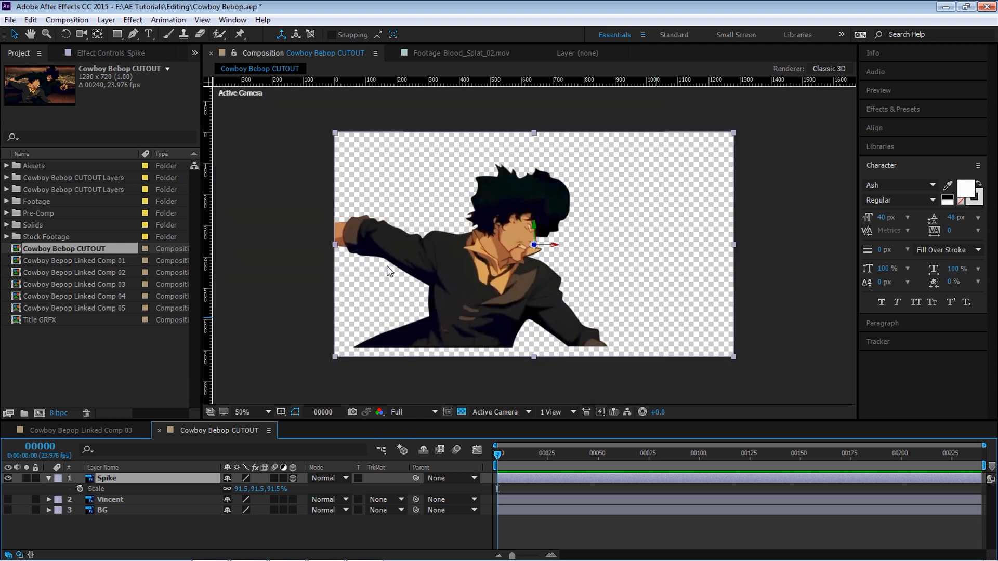
Show the Vincent layer, make it 3D and set its Z position to 150.
click(108, 499)
click(8, 499)
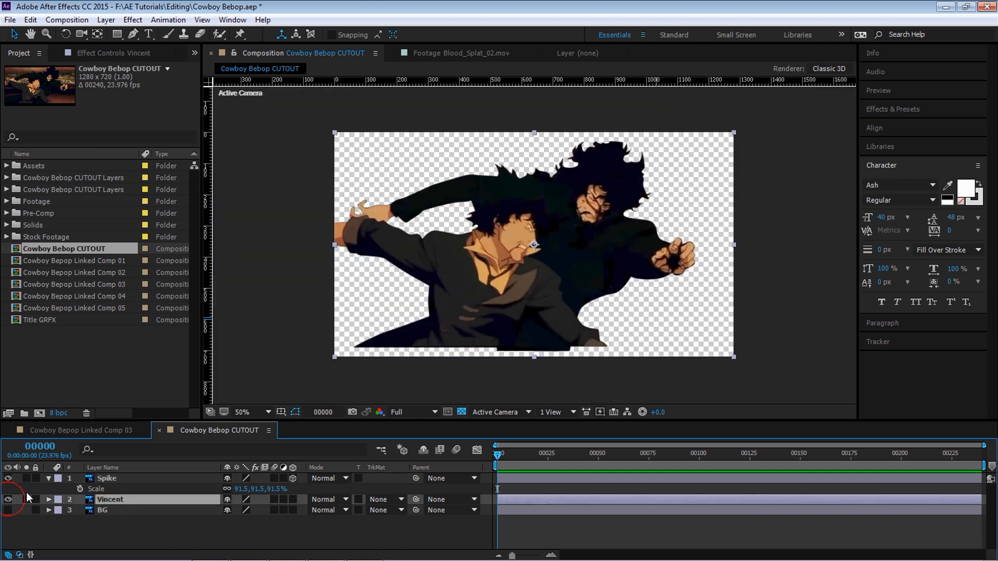
click(293, 500)
drag(264, 420, 264, 390)
key(p)
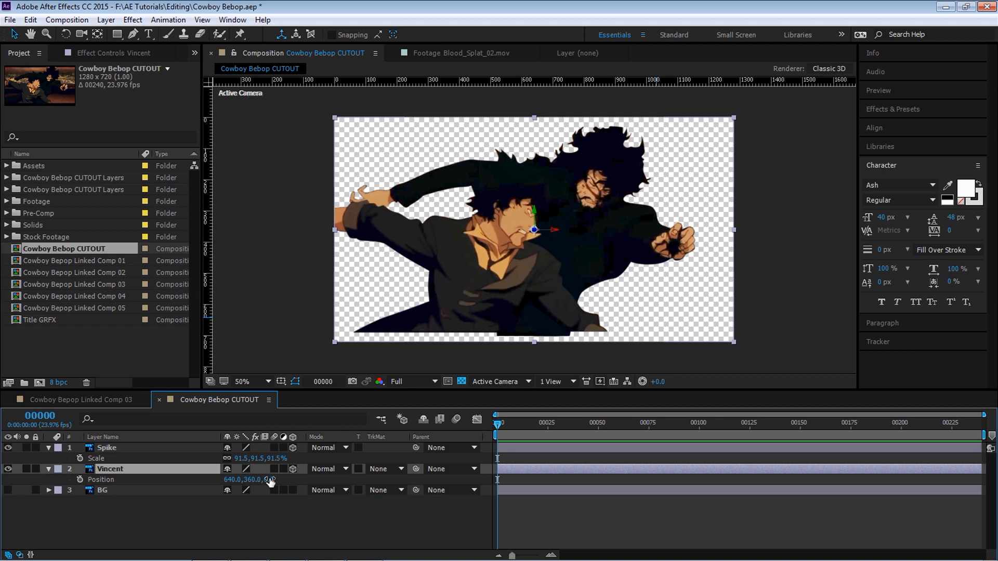
drag(270, 480, 353, 482)
click(275, 481)
text(150)
key(Return)
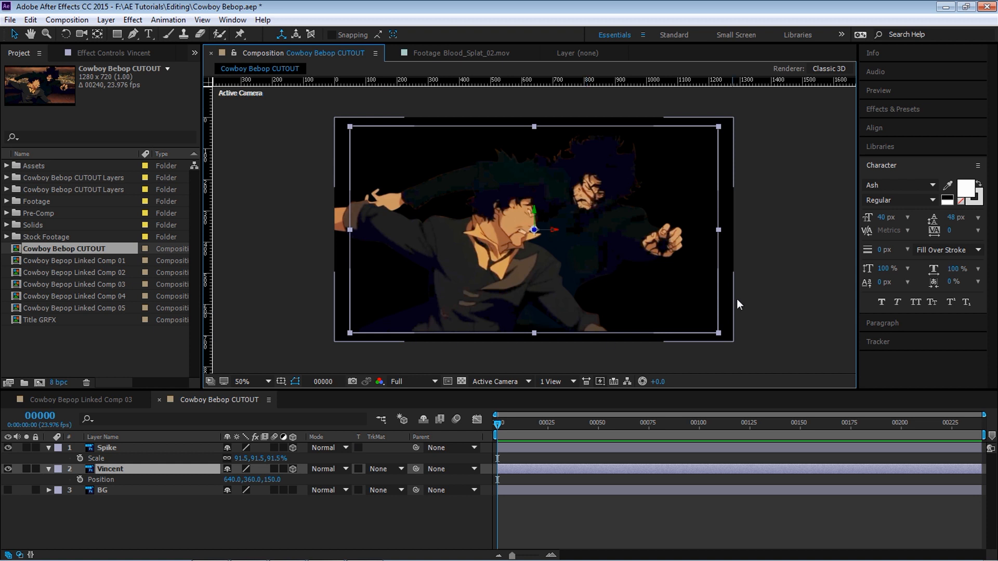
Scale the Vincent layer to 108% to fill the frame and check it over the transparency grid.
key(s)
drag(244, 480, 249, 480)
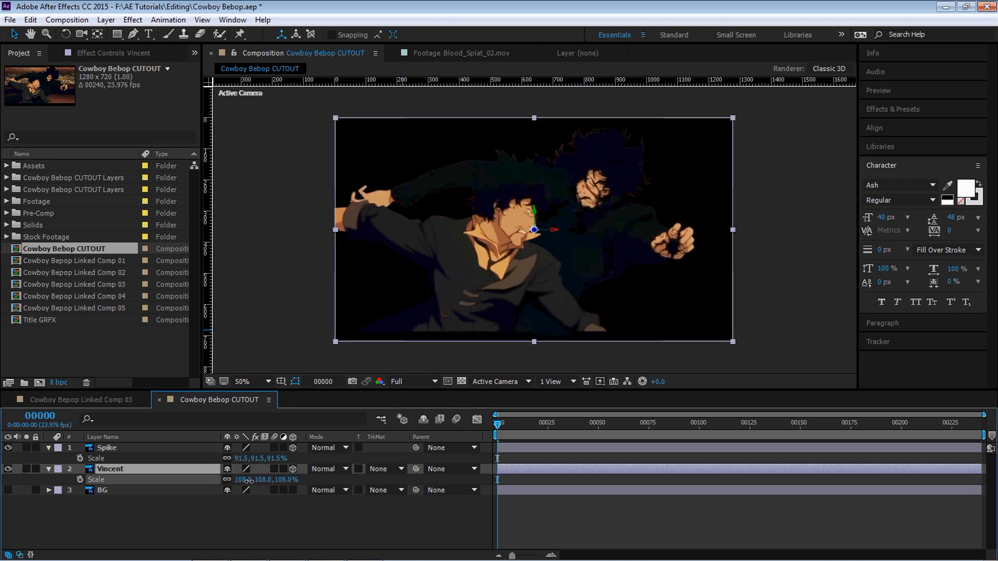
click(147, 470)
click(461, 382)
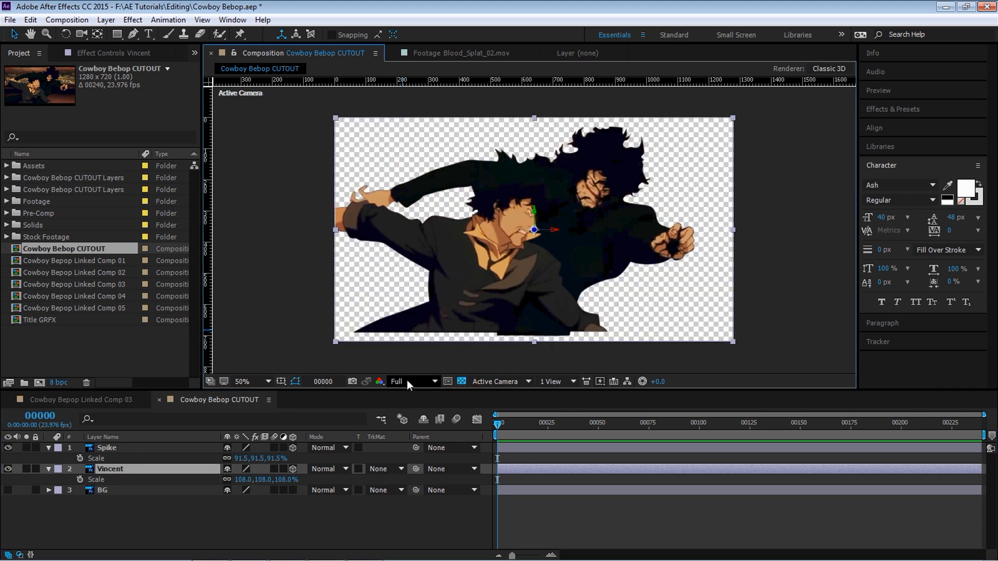
Switch to the Top view and label the Spike layer Fuchsia and the Vincent layer Cyan.
click(475, 385)
click(496, 443)
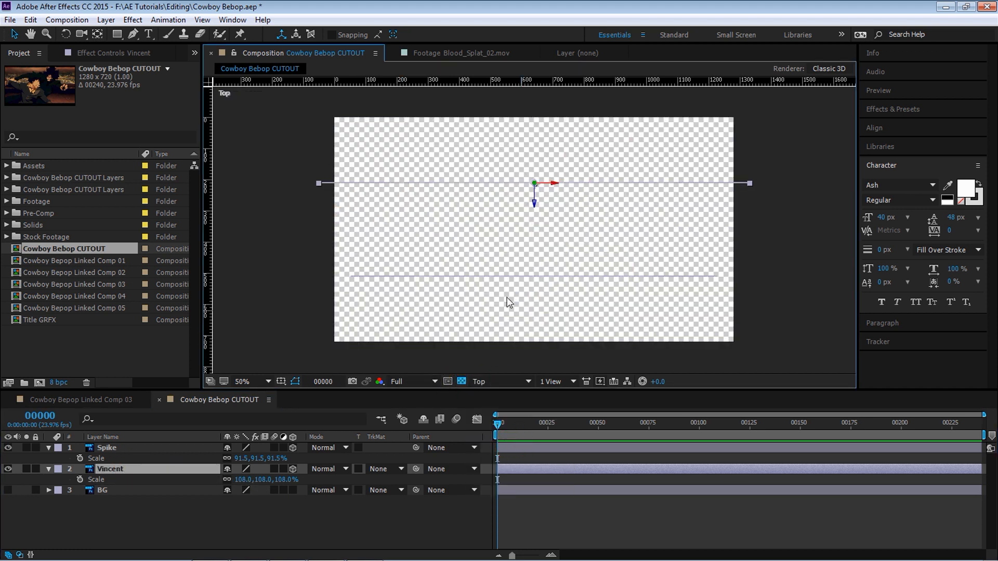
click(135, 448)
click(57, 448)
click(94, 404)
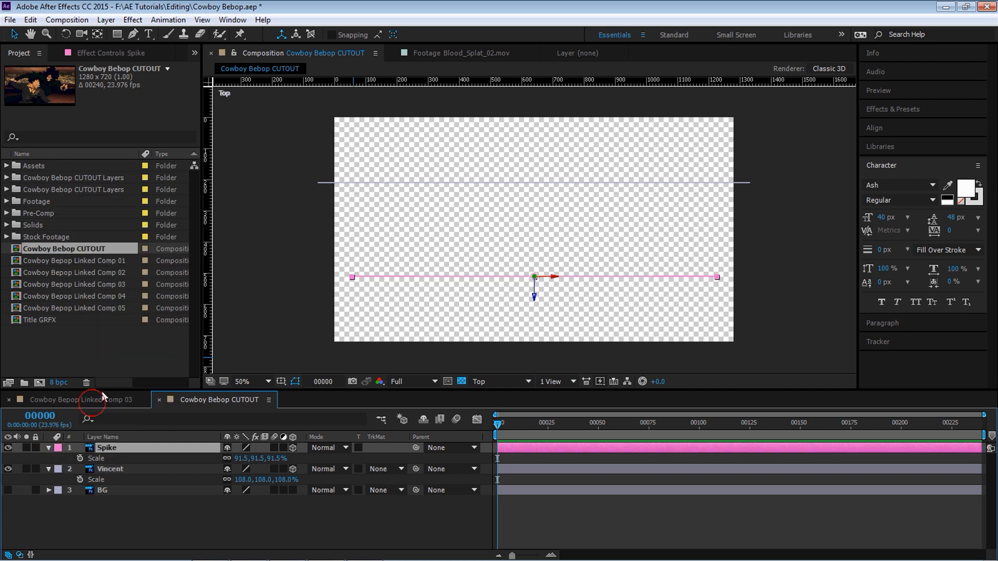
click(111, 470)
click(58, 469)
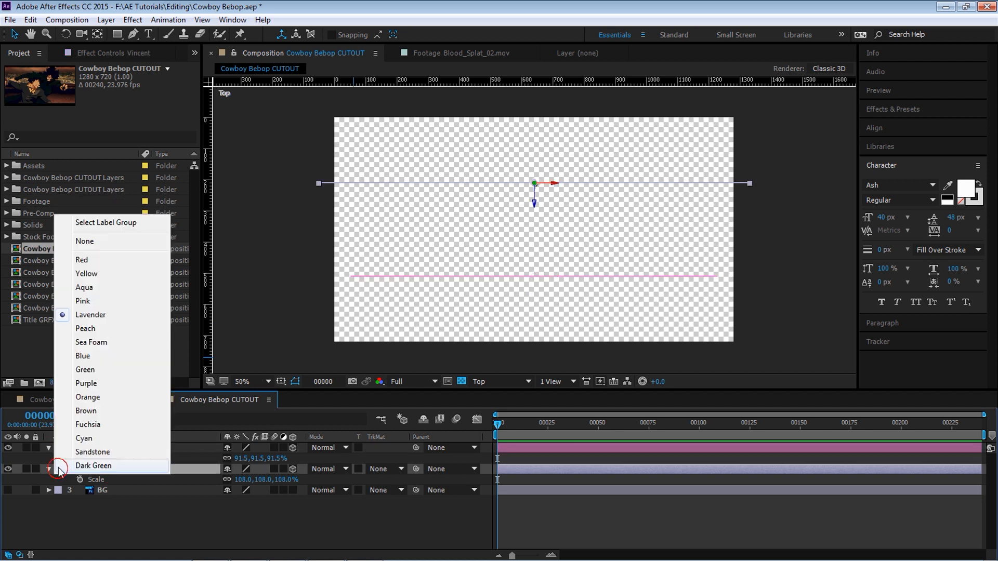
click(92, 438)
Check the layer spacing from above against black, then return to the Active Camera view with the transparency grid on.
click(461, 382)
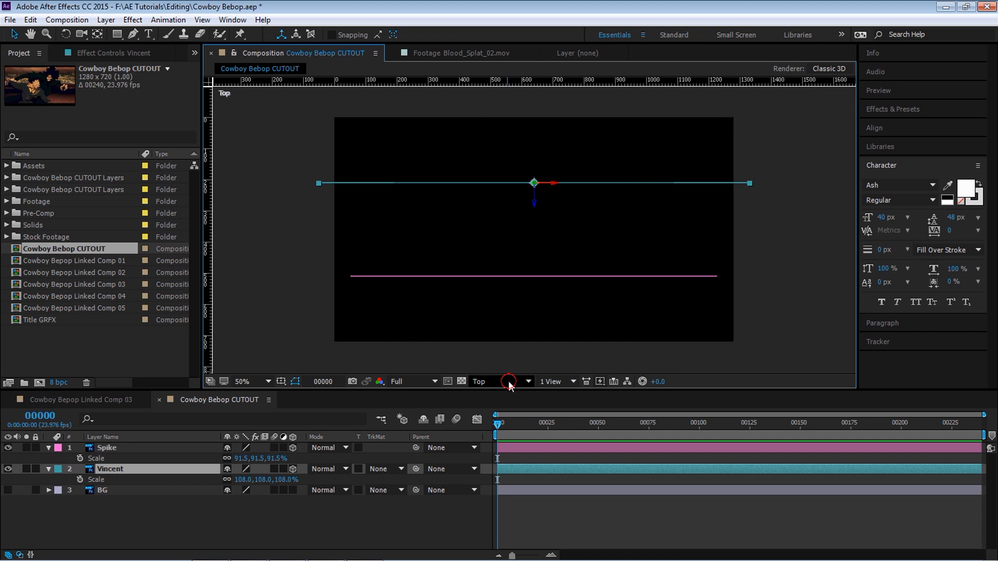
click(509, 383)
click(536, 352)
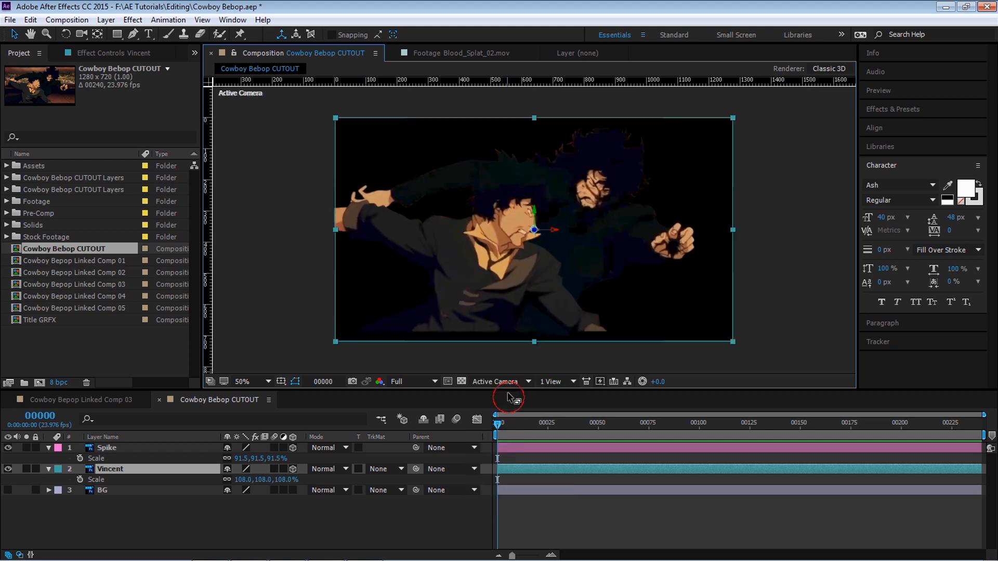
click(461, 381)
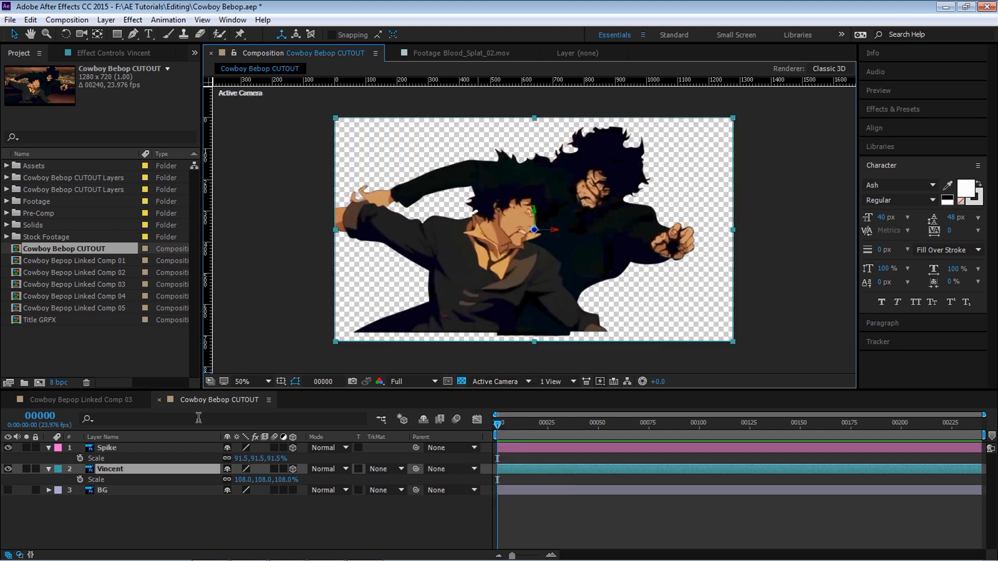
Show the BG layer, make it 3D and display the Position properties of the BG and Vincent layers.
click(115, 492)
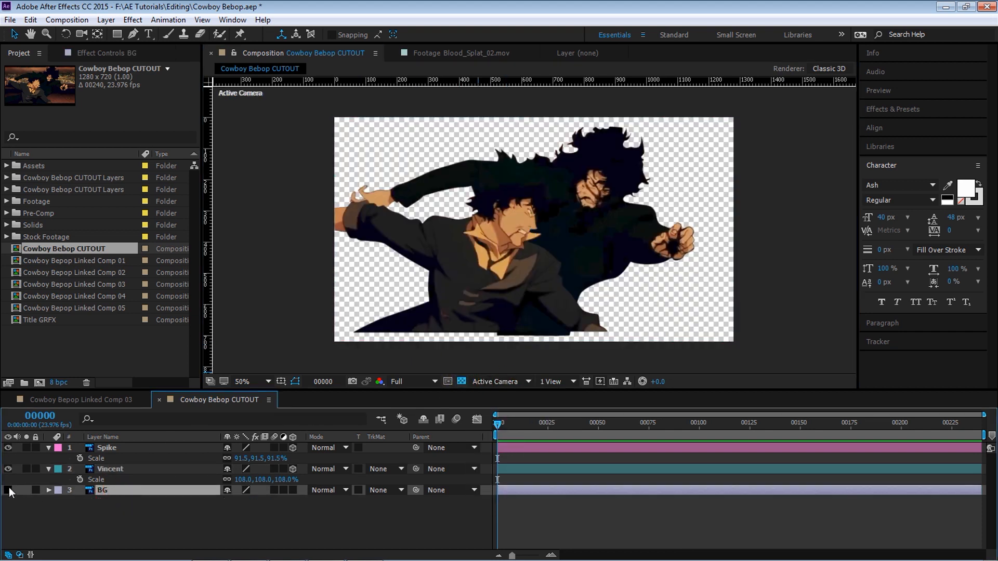
click(8, 490)
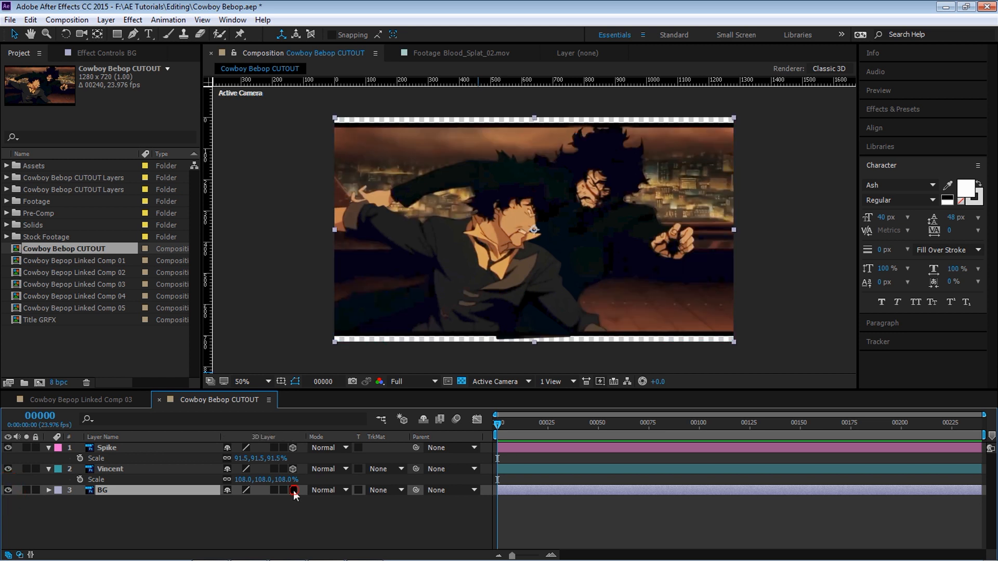
key(p)
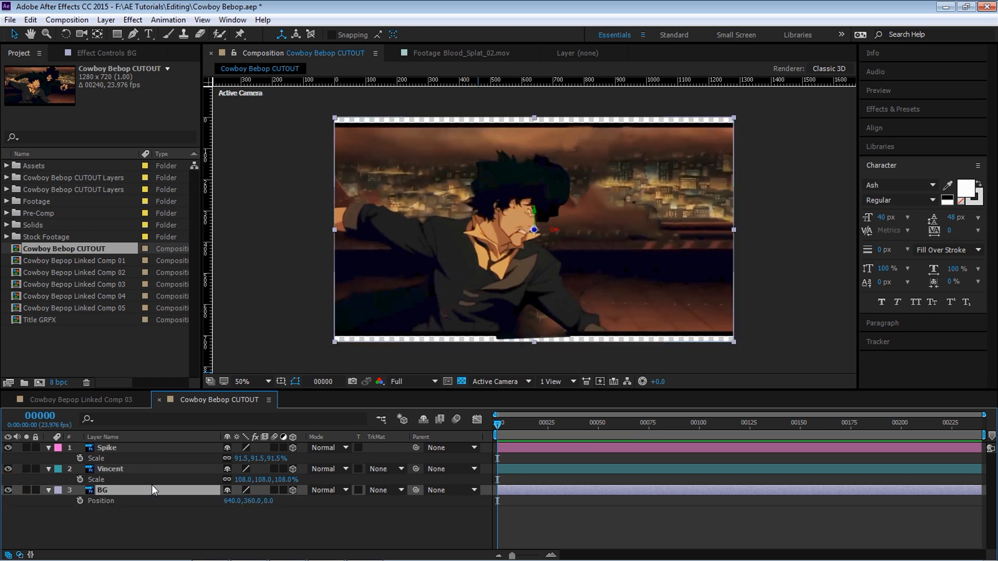
click(112, 470)
key(p)
Set the BG layer's Z position to 400 and scale it to 123% to fill the frame.
click(270, 501)
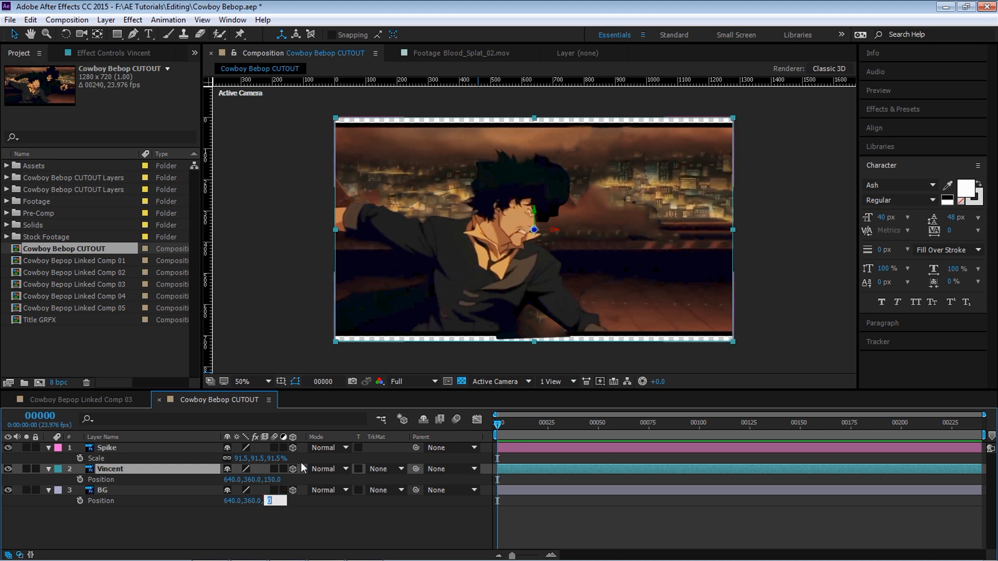
text(400)
key(Return)
click(147, 490)
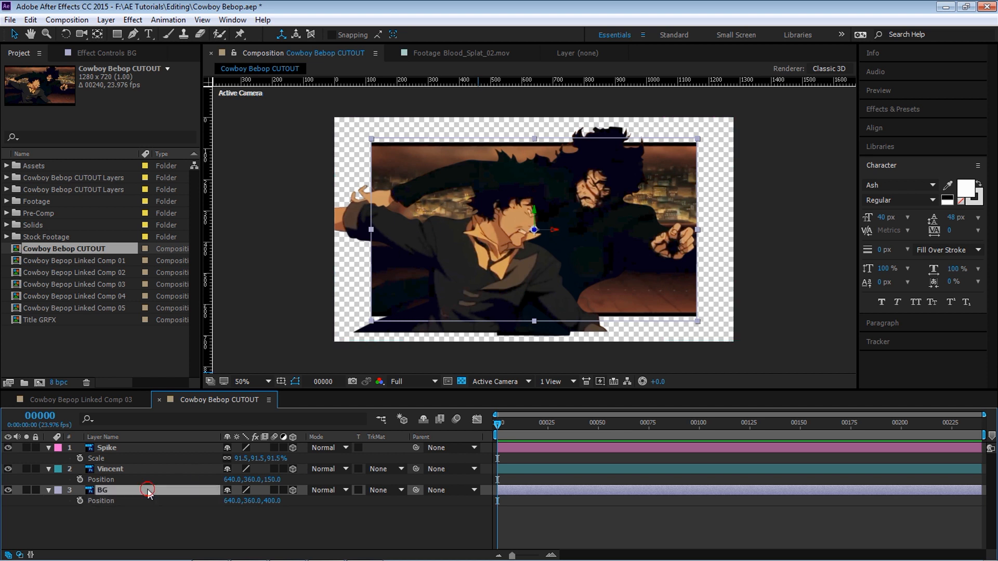
drag(246, 504, 258, 503)
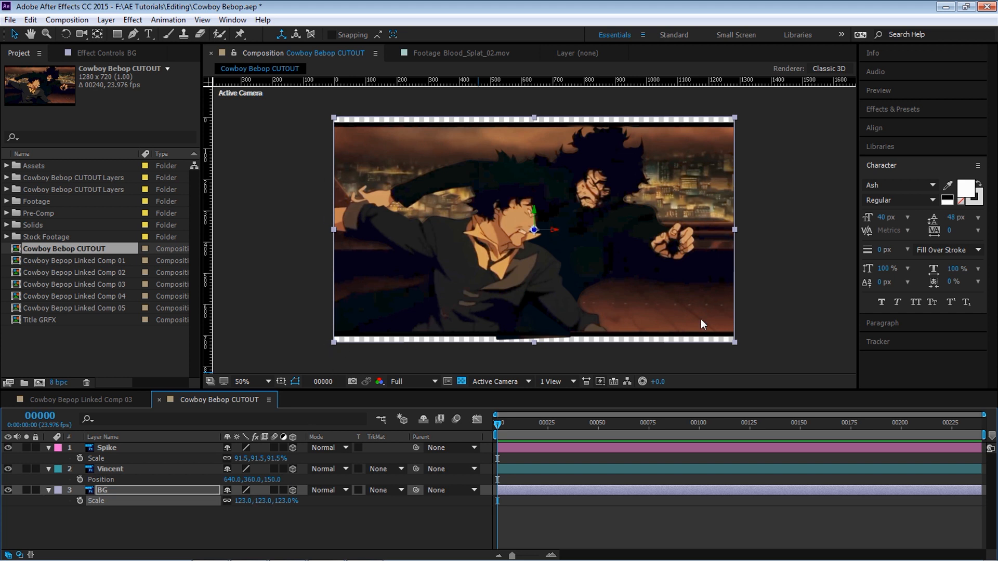
Check the spacing of the Spike, Vincent and BG layers in the Top view against black, then return to the Active Camera view.
click(493, 381)
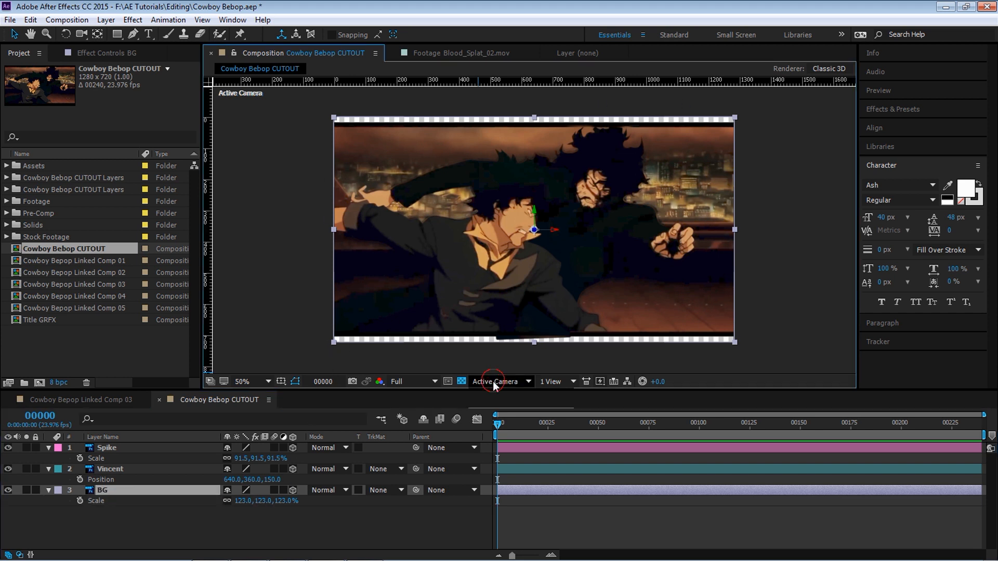
click(500, 441)
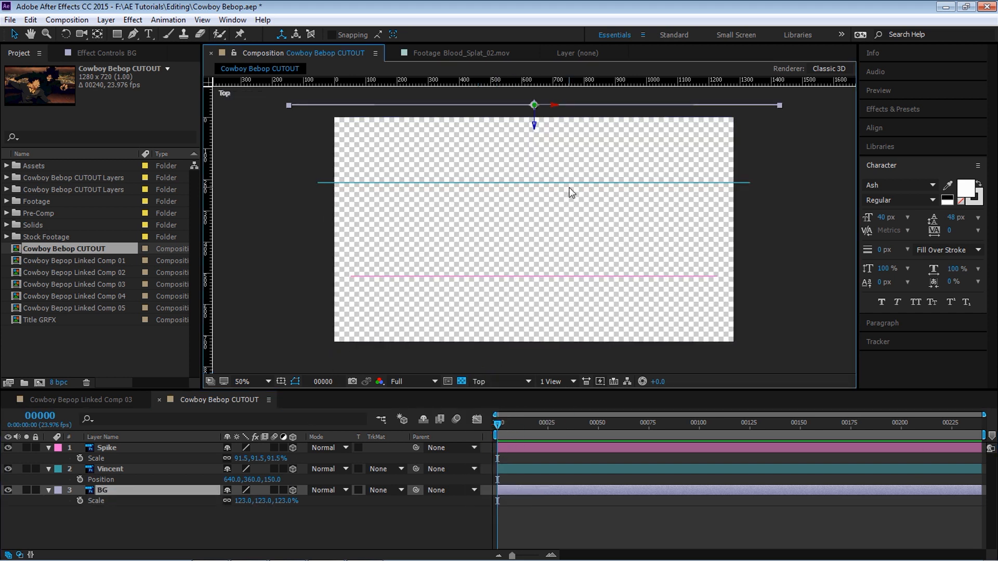
click(462, 381)
key(c)
drag(552, 267, 557, 300)
click(115, 448)
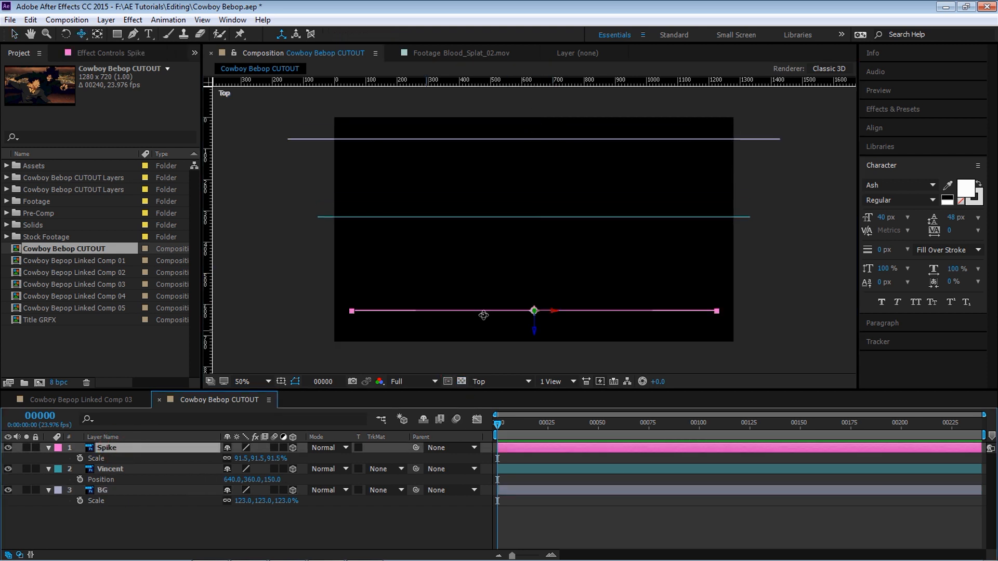
click(109, 469)
click(103, 490)
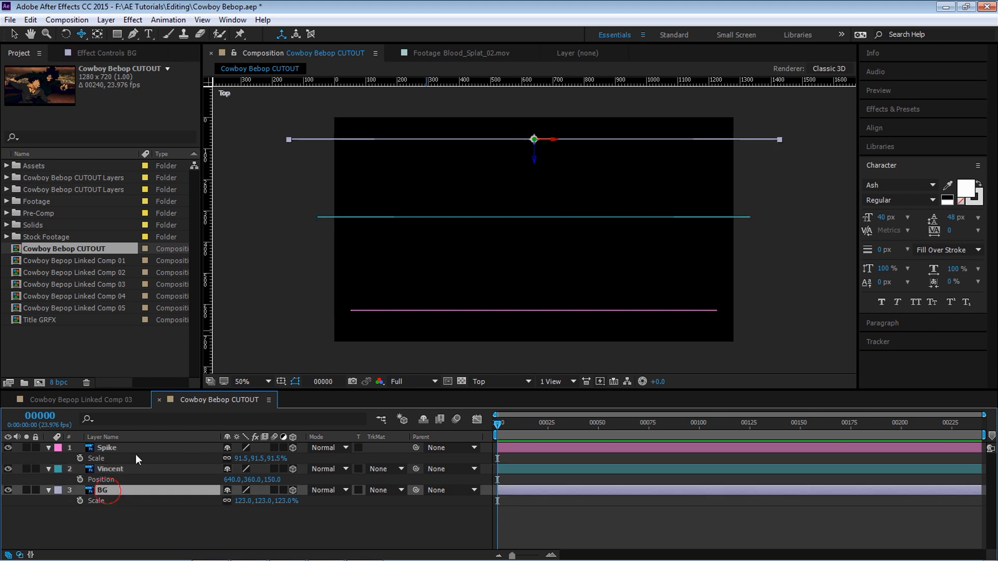
click(503, 382)
click(509, 398)
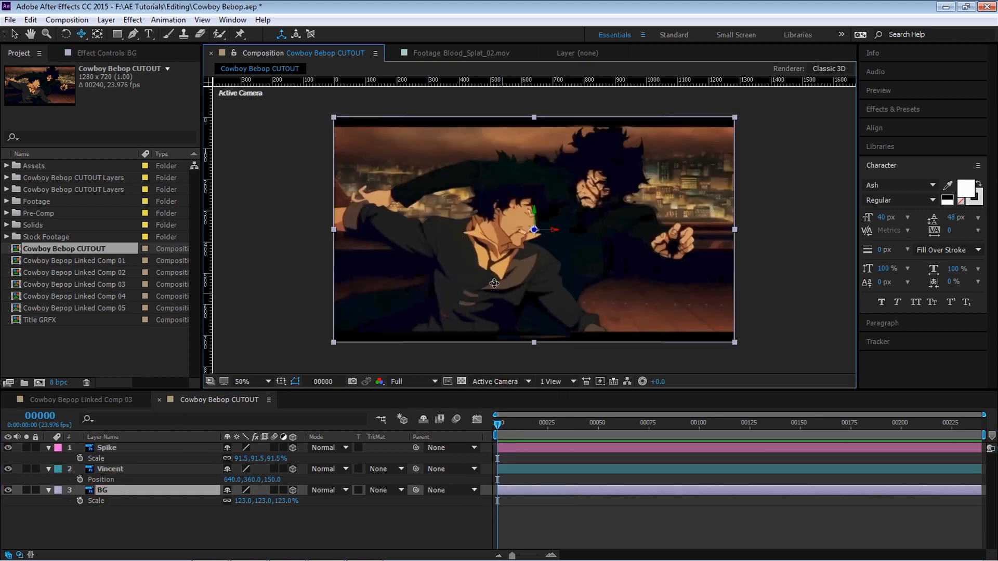
Add a two-node camera to the composition with the 50mm preset.
click(106, 20)
mouse_move(111, 34)
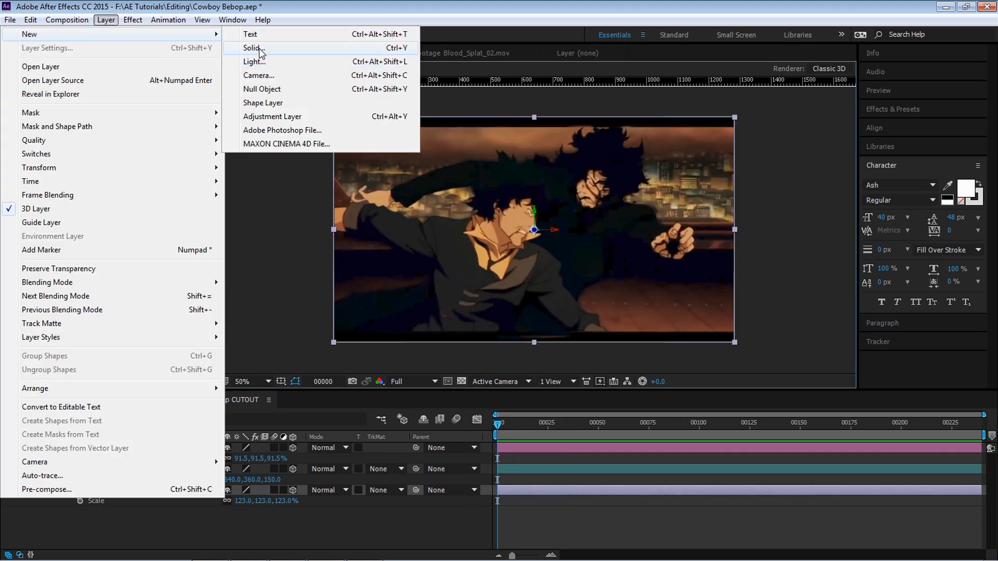
click(258, 75)
click(562, 188)
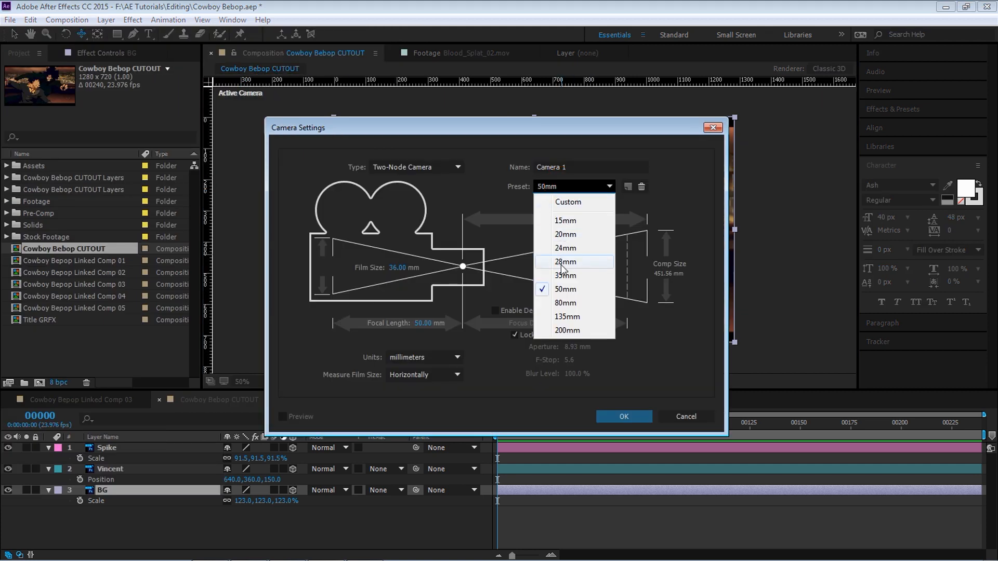
click(564, 290)
click(638, 416)
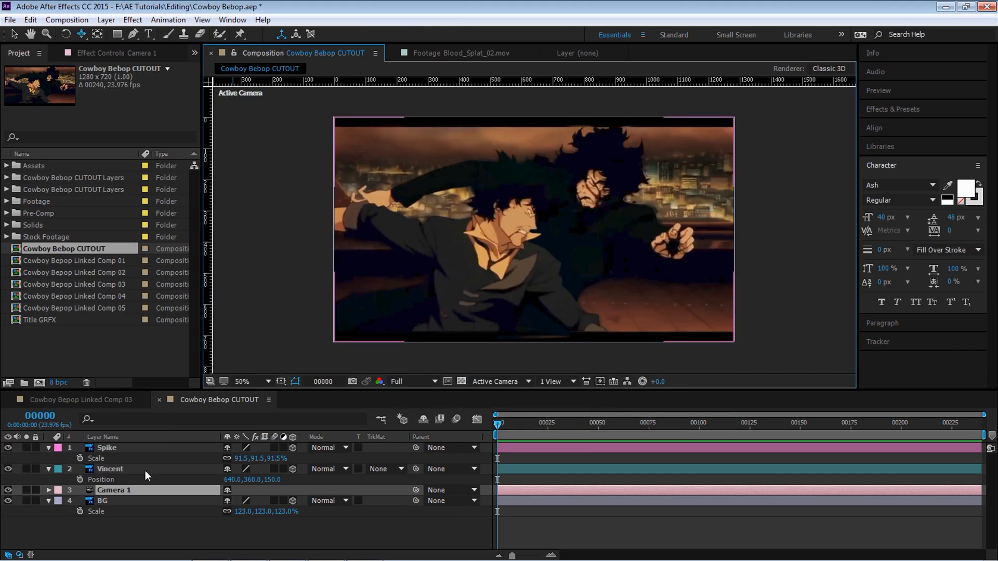
Add a null object to the composition and rename it Move Camera.
click(105, 20)
mouse_move(31, 30)
click(260, 86)
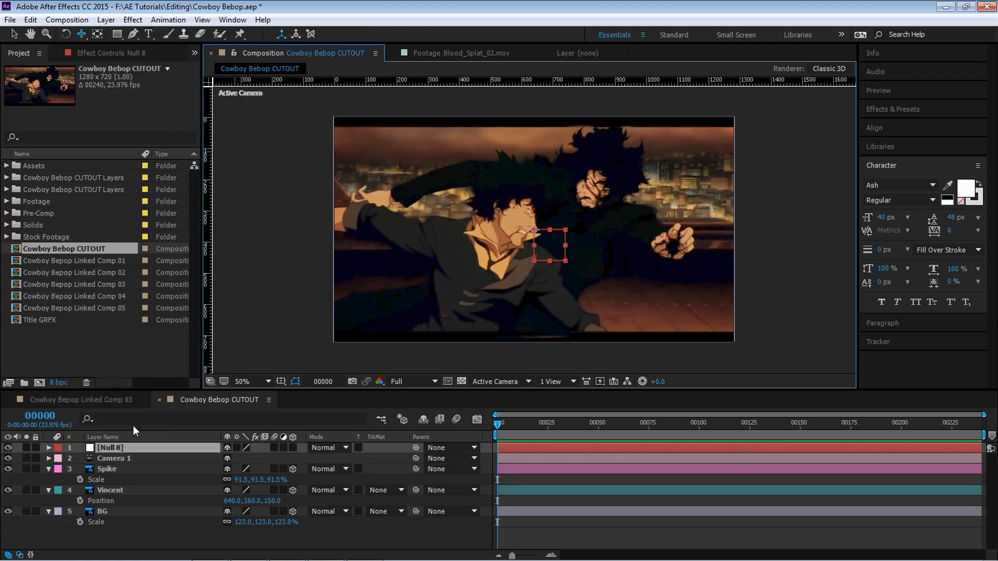
click(152, 403)
key(Return)
text(Move Camera)
key(Return)
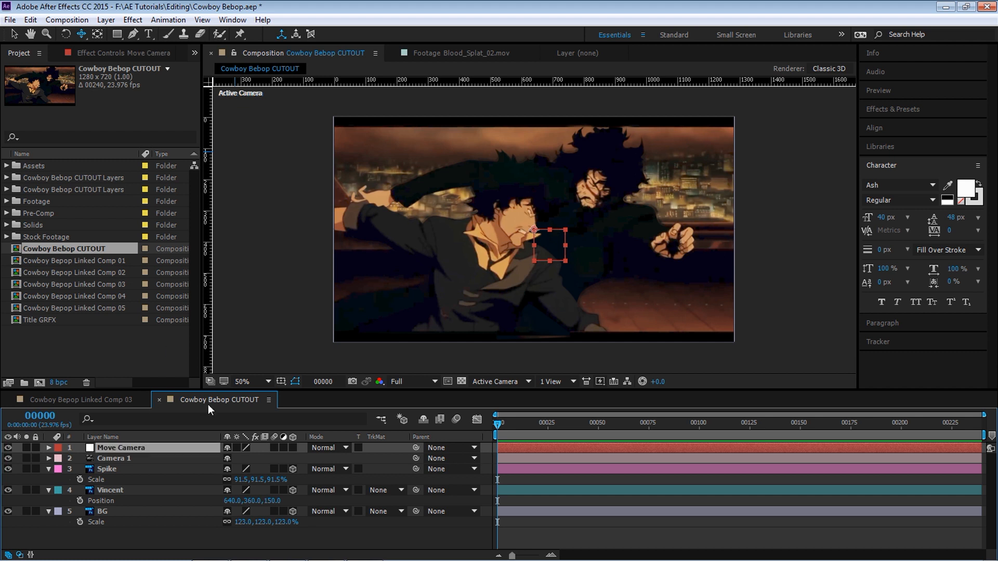
Make the Move Camera null 3D and parent Camera 1 to it.
click(292, 447)
click(112, 460)
drag(417, 458, 129, 448)
Label both the Move Camera and Camera 1 layers Red, then deselect them.
click(58, 459)
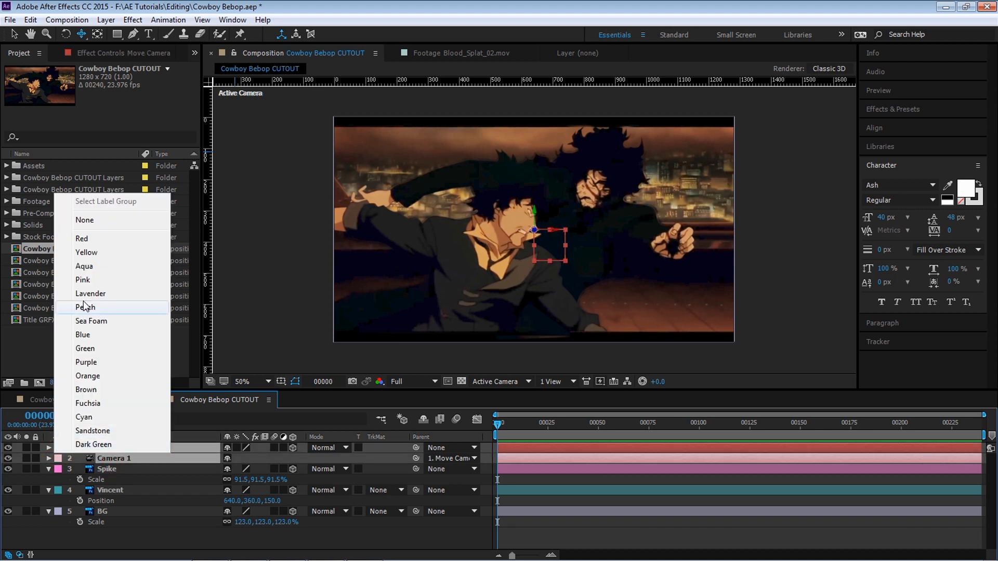
click(92, 239)
key(F2)
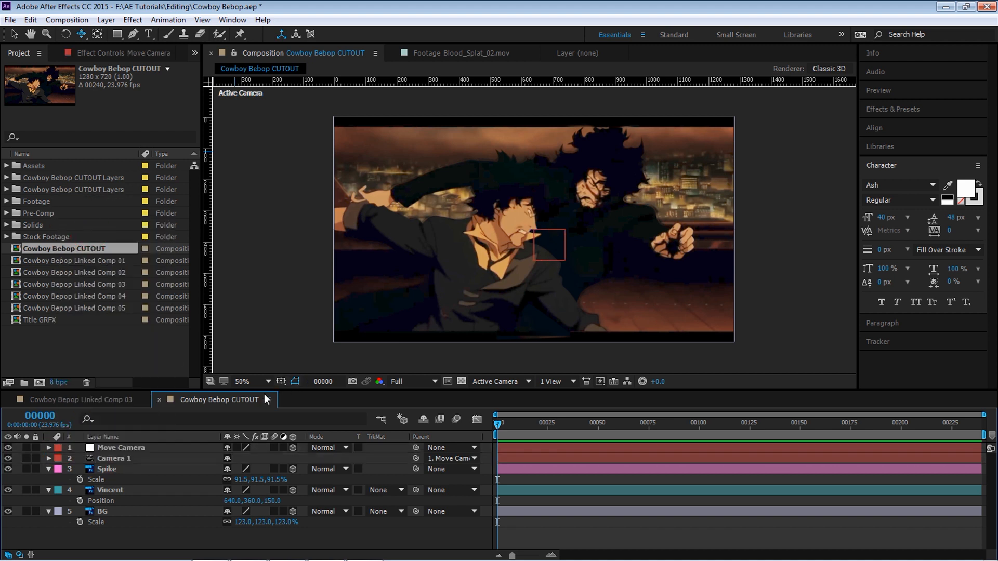
Examine the layers' depth from Custom View 1 over the transparency grid, then return to the Active Camera view against black.
click(498, 382)
click(526, 521)
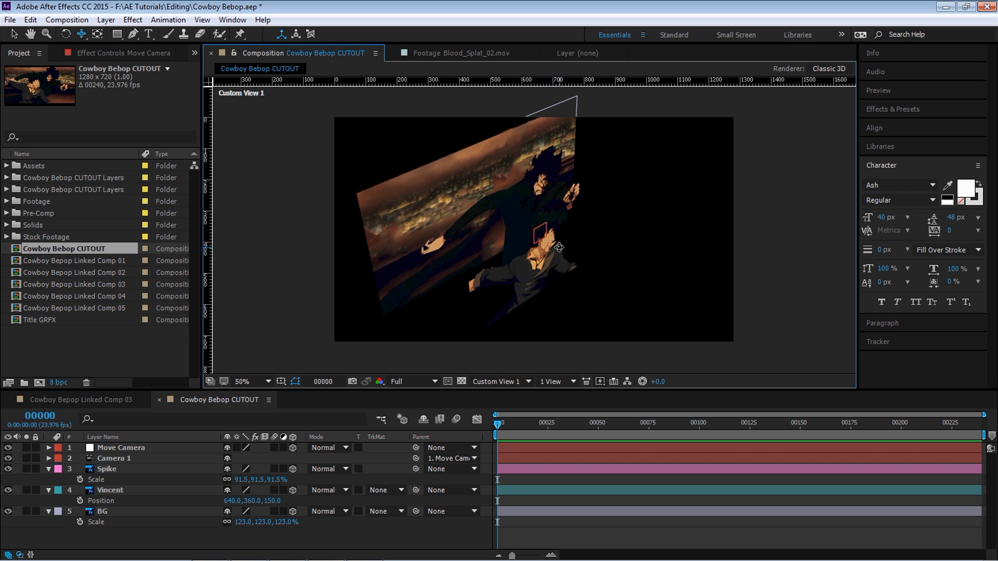
click(461, 382)
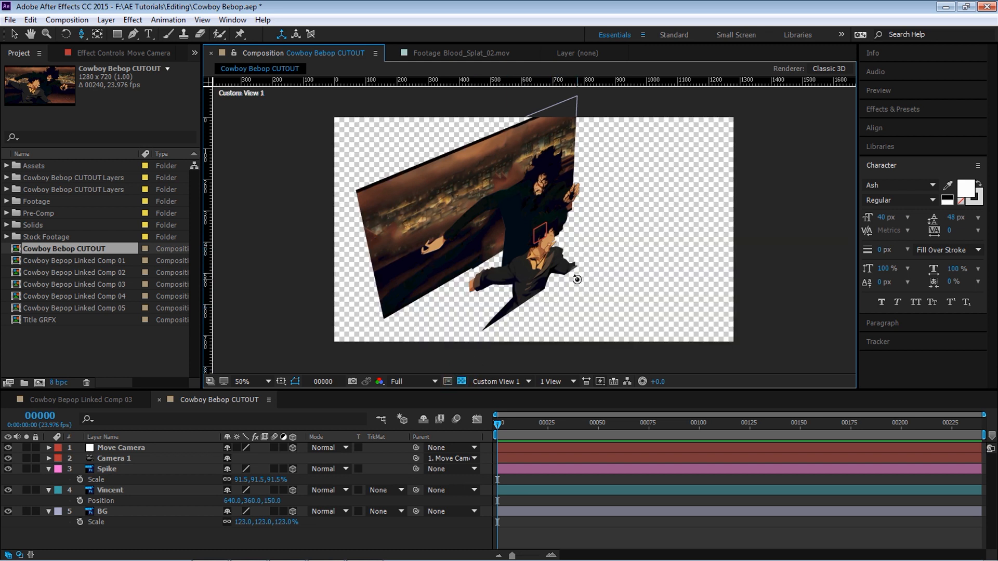
drag(578, 286, 515, 370)
click(505, 387)
click(510, 398)
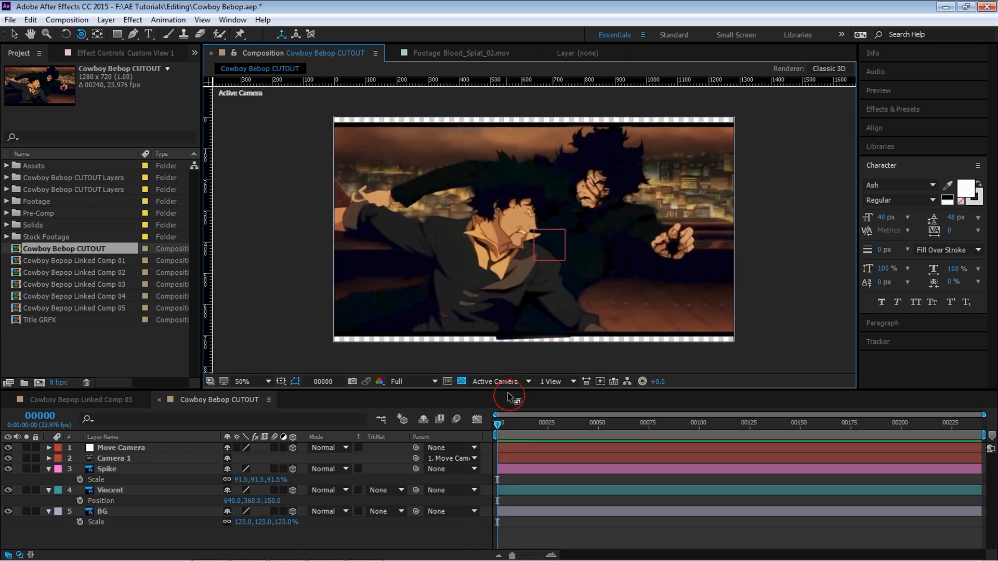
click(461, 382)
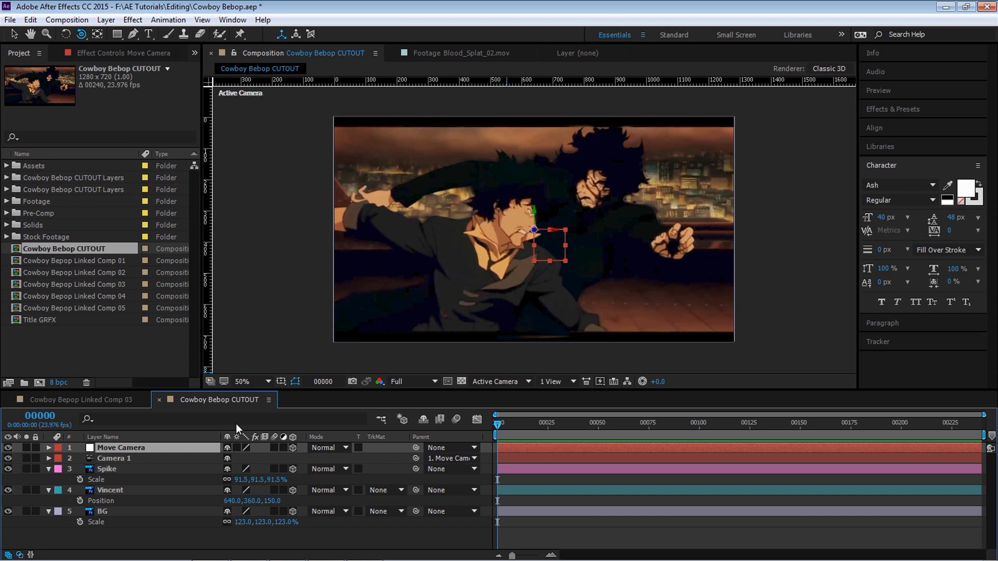
Start keyframing Position and X, Y and Z Rotation on the Move Camera null at frame 0.
key(shift+r)
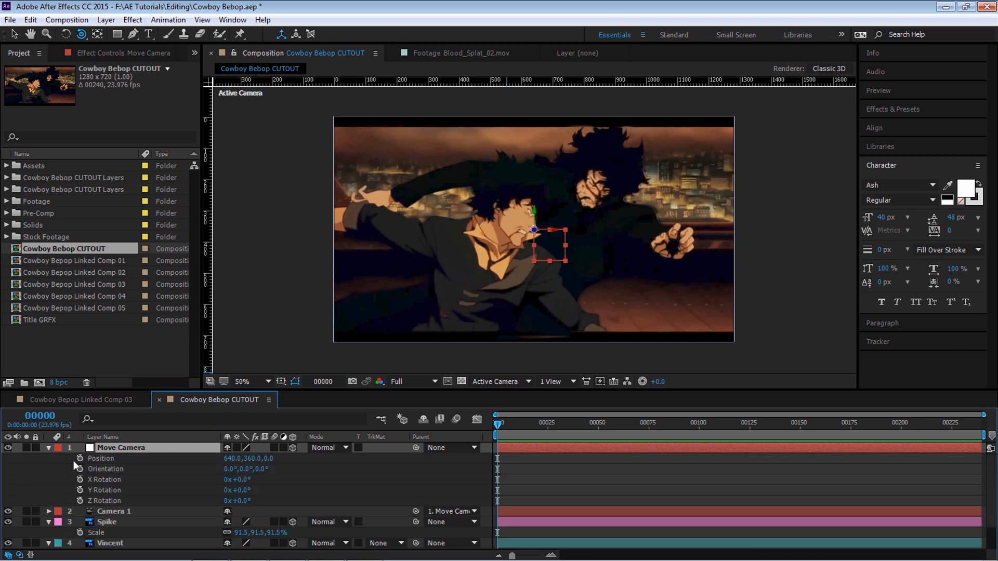
click(79, 458)
click(80, 480)
click(80, 490)
click(80, 501)
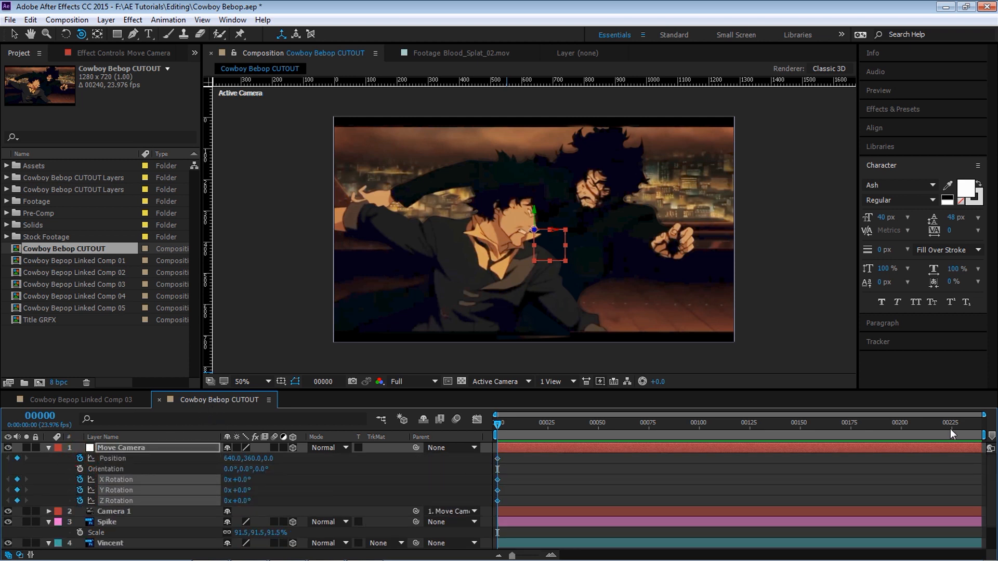
At frame 30, set the Move Camera null's X Rotation to 2°, Y Rotation to 6° and Position to 618, 360, 265.
drag(985, 415, 644, 415)
click(703, 426)
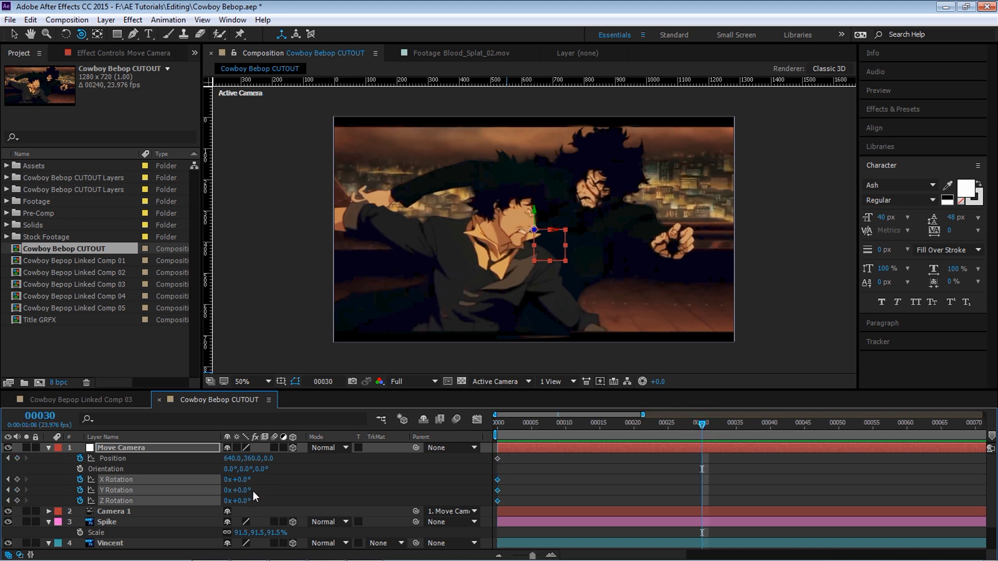
drag(249, 491, 434, 459)
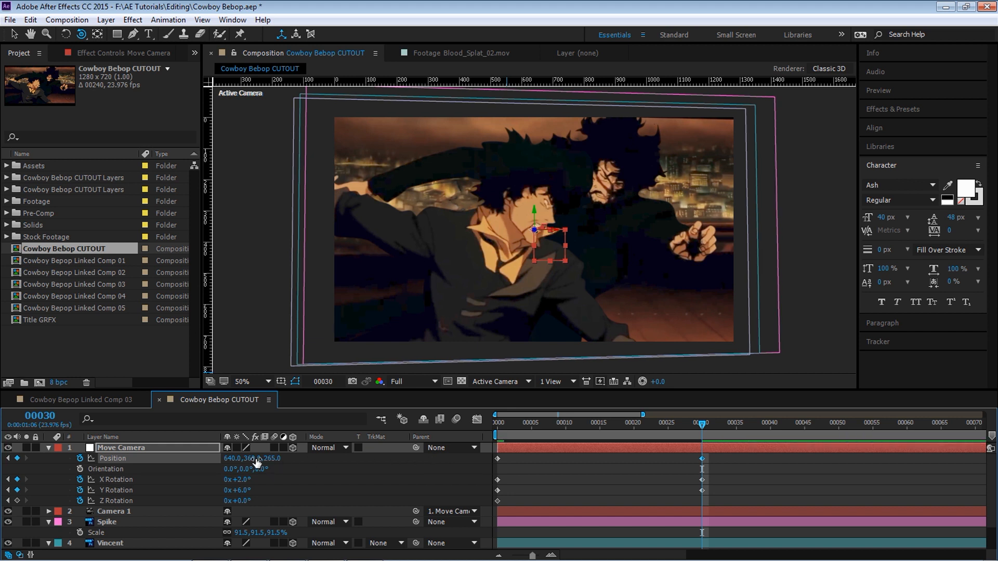
drag(253, 461, 217, 459)
key(ctrl+z)
Apply Easy Ease In to the Move Camera null's Position, X Rotation and Y Rotation keyframes at frame 30.
drag(720, 459, 689, 489)
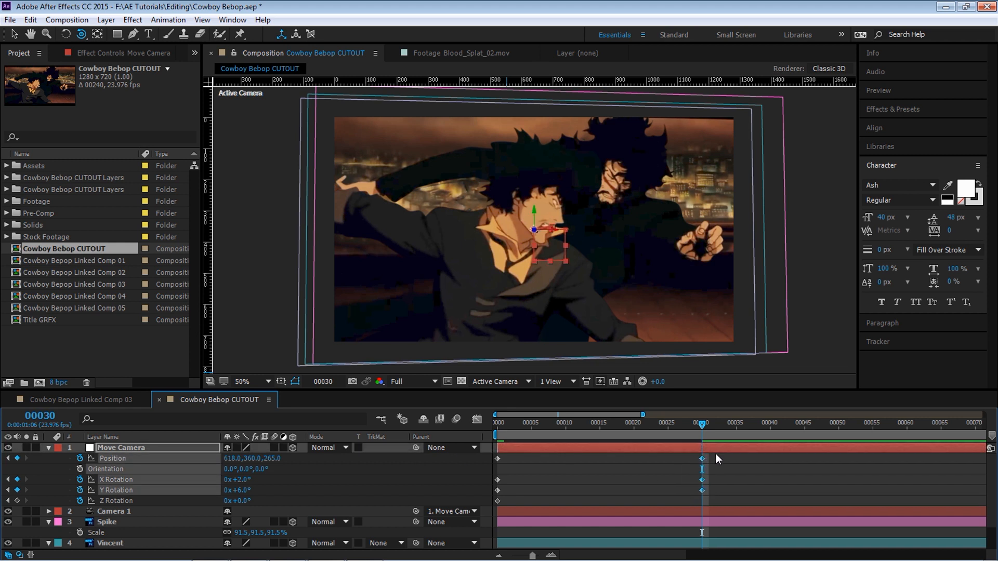
click(168, 20)
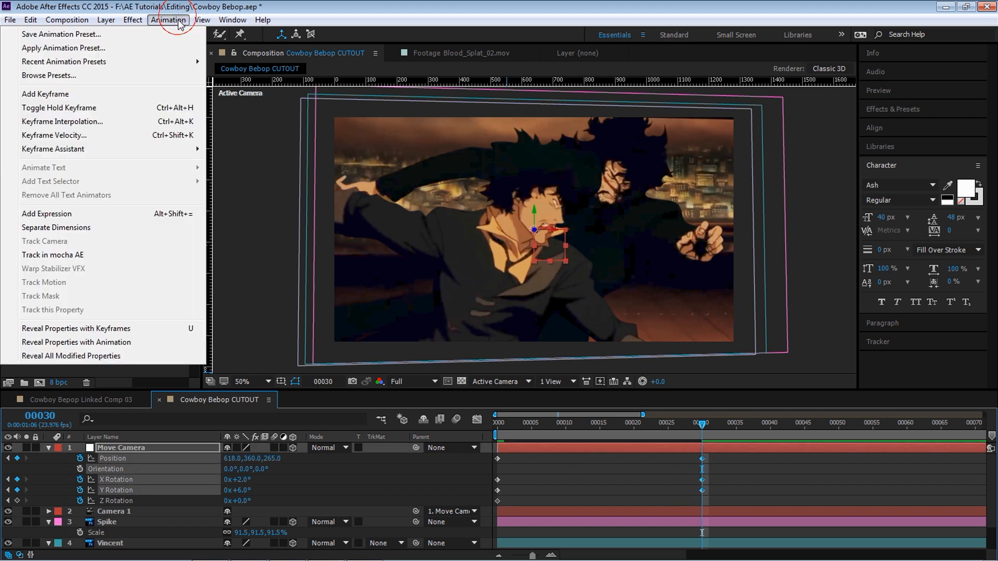
mouse_move(151, 149)
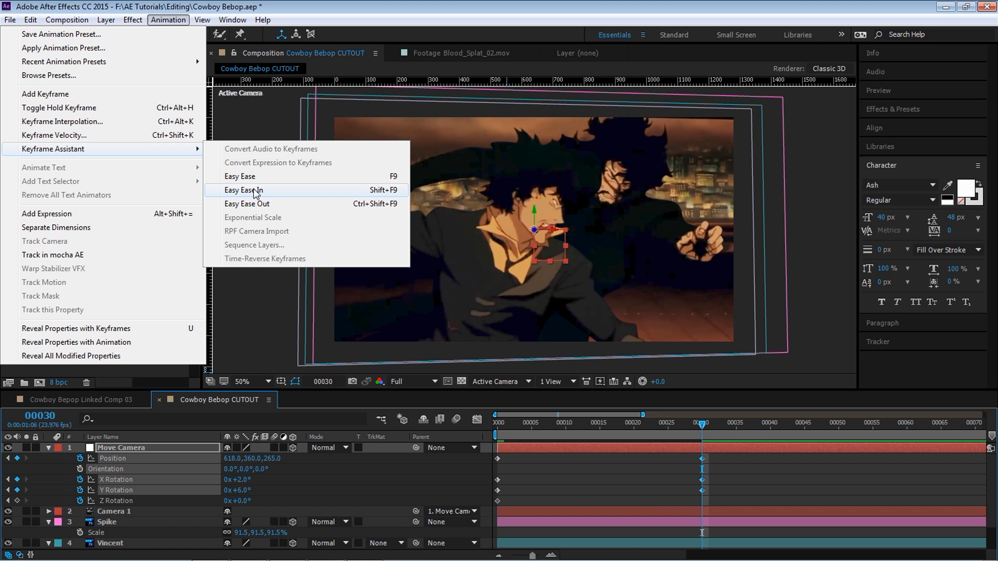
click(244, 191)
Preview the camera move from the start and examine the cutout edges near frame 29 in a maximized, 100% composition view.
key(Home)
key(space)
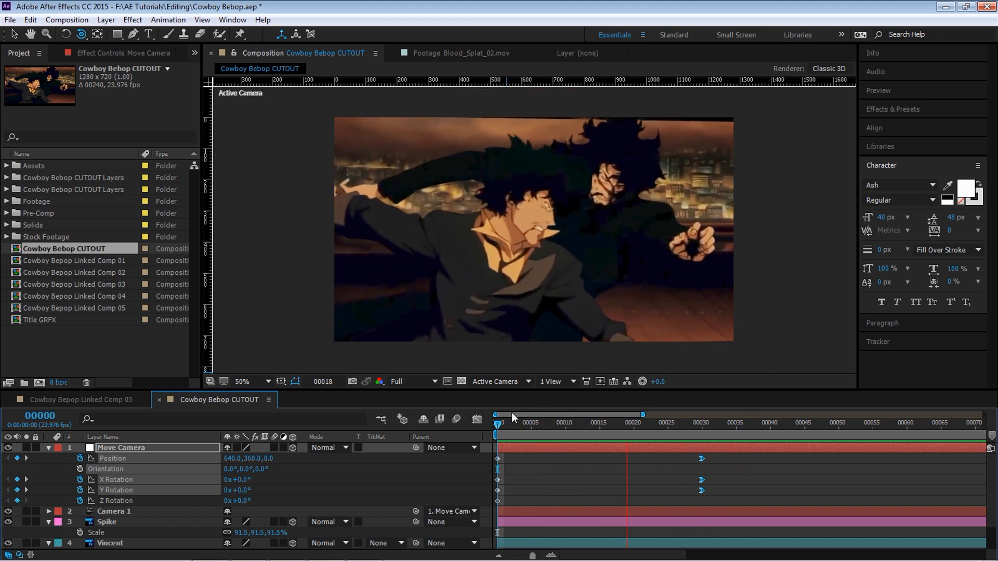
key(space)
scroll(554, 348, up, 1)
key(grave)
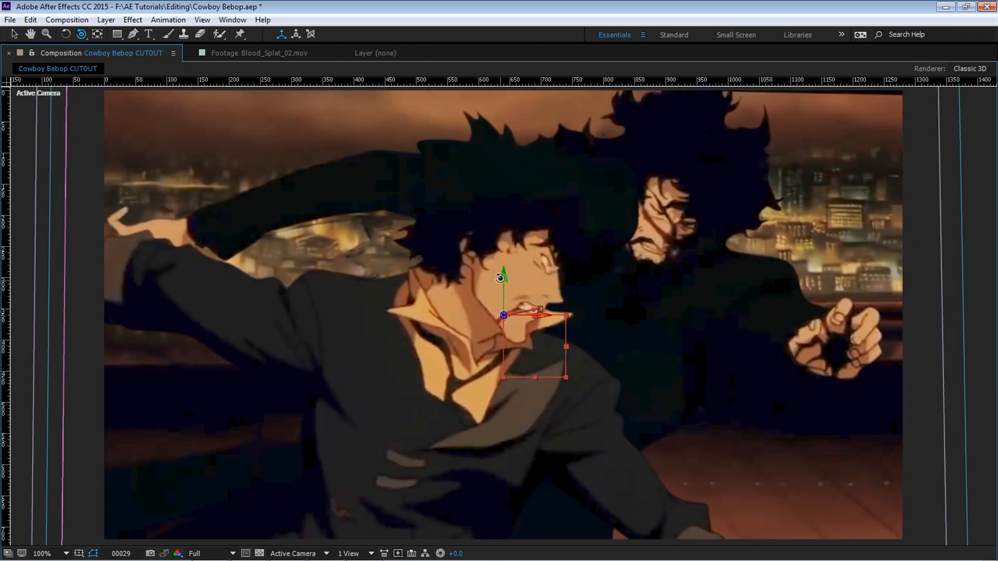
drag(581, 286, 602, 334)
key(v)
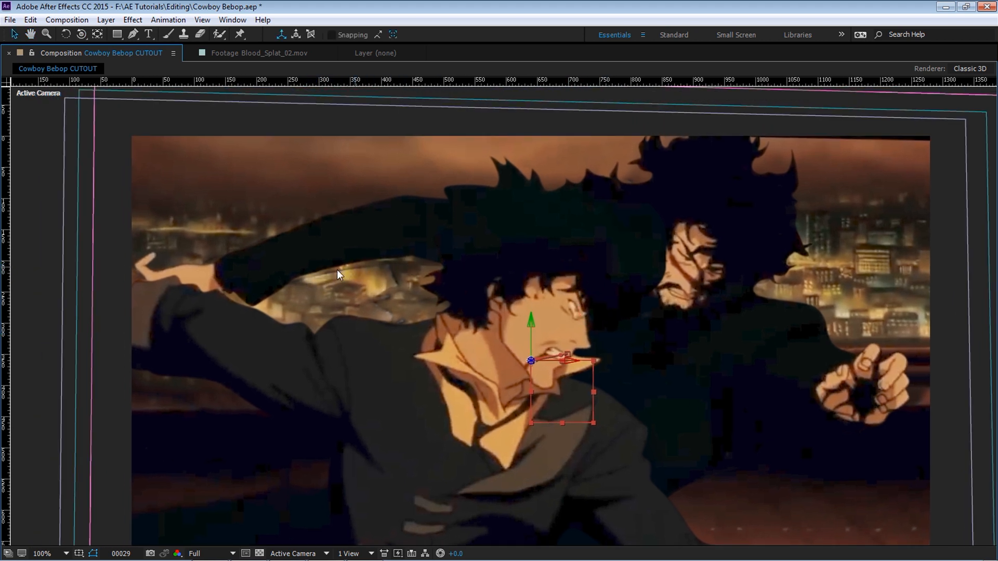
key(grave)
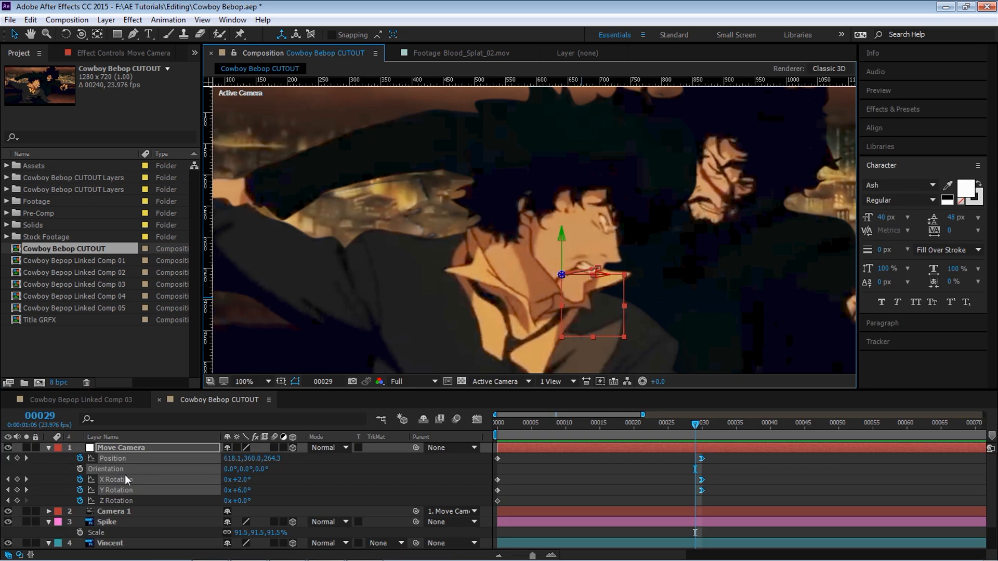
Collapse the Move Camera and Spike properties and hide the Spike and Vincent layers to isolate the background.
click(48, 448)
click(48, 469)
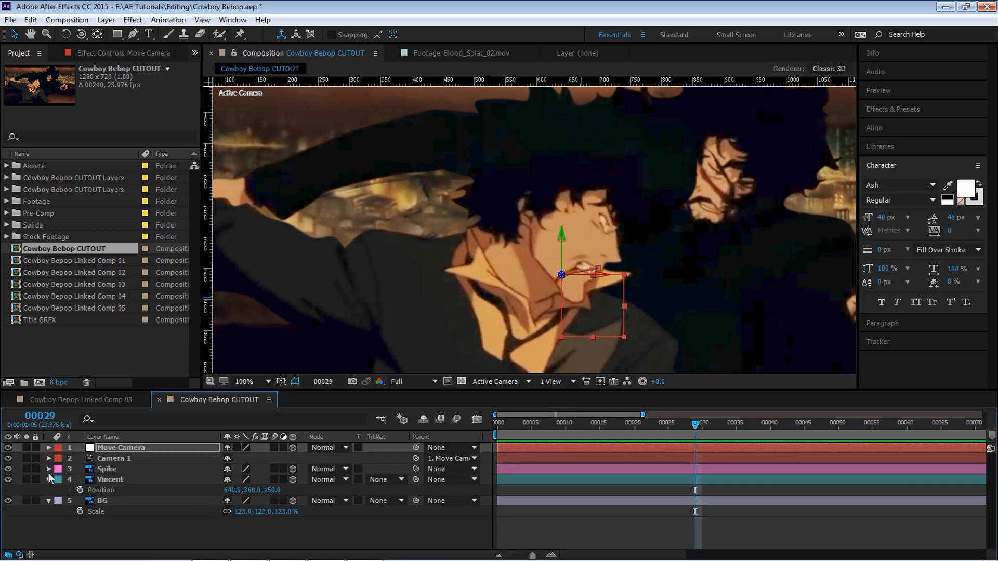
drag(8, 469, 8, 480)
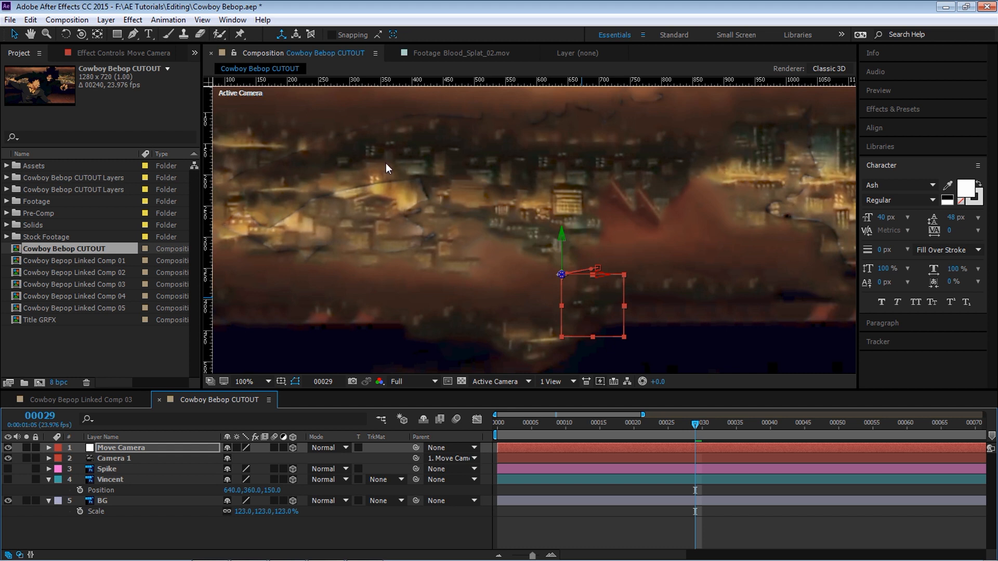
Make the Spike and Vincent layers visible again and restore the full workspace with the composition at 50%.
drag(4, 469, 8, 480)
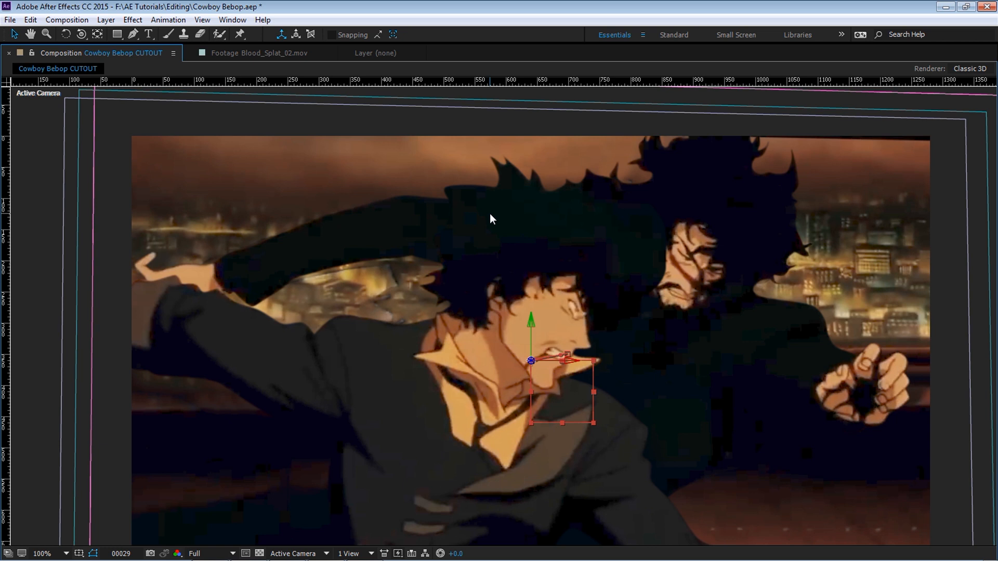
key(grave)
scroll(547, 255, down, 2)
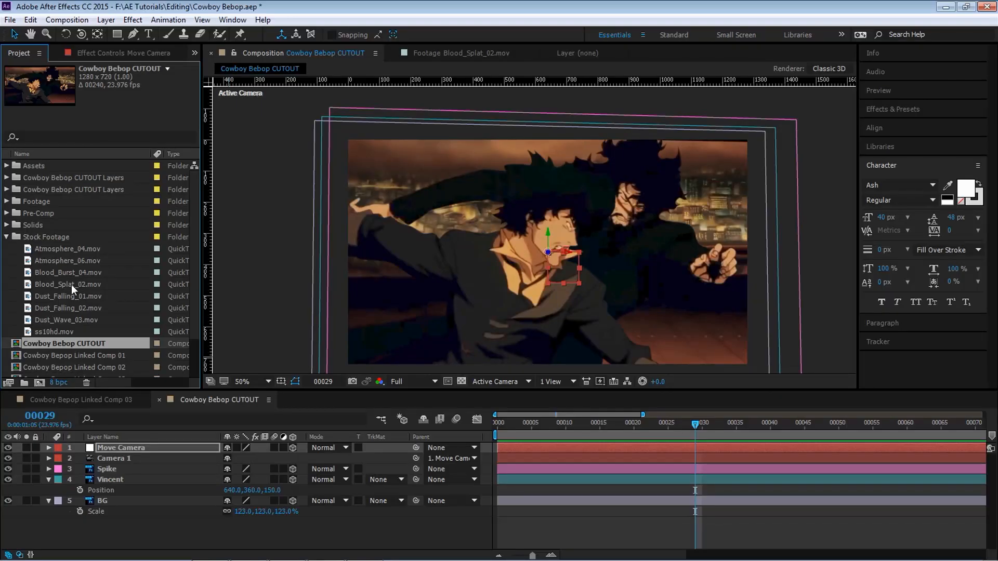
Open the Blood_Burst_04.mov and Blood_Splat_02.mov clips from the Stock Footage folder and review their contents.
click(73, 274)
double_click(74, 274)
drag(423, 354, 204, 375)
double_click(90, 286)
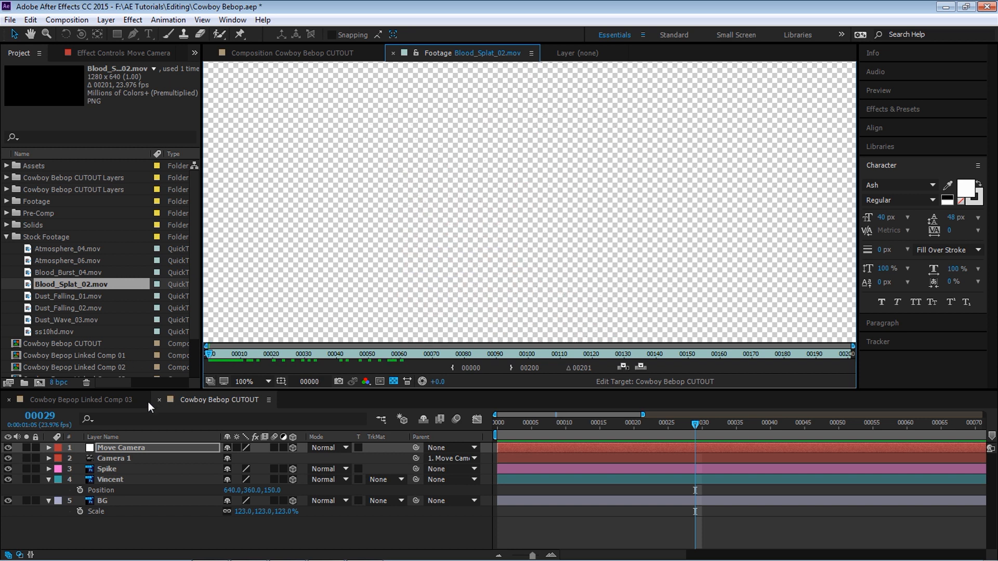
Place Blood_Burst_04.mov above the Spike layer in Cowboy Bebop CUTOUT, solo it and go to frame 4.
click(198, 399)
drag(83, 274, 170, 464)
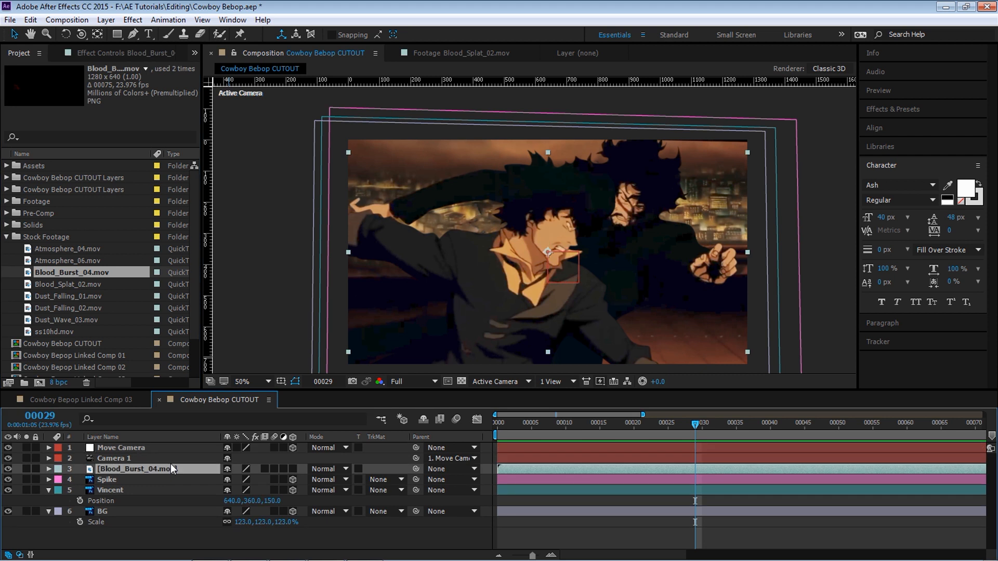
click(27, 469)
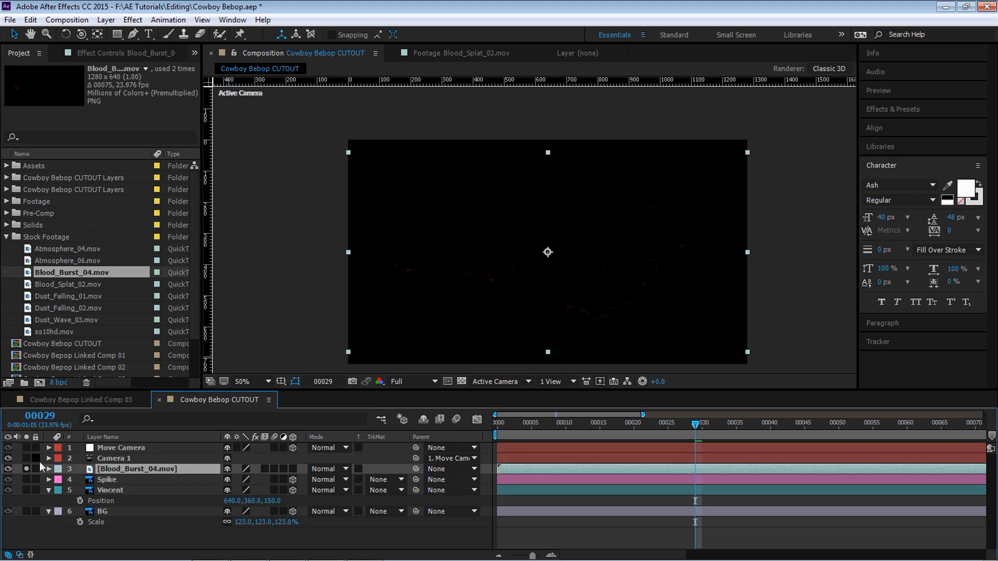
click(462, 382)
drag(551, 430, 484, 436)
click(462, 381)
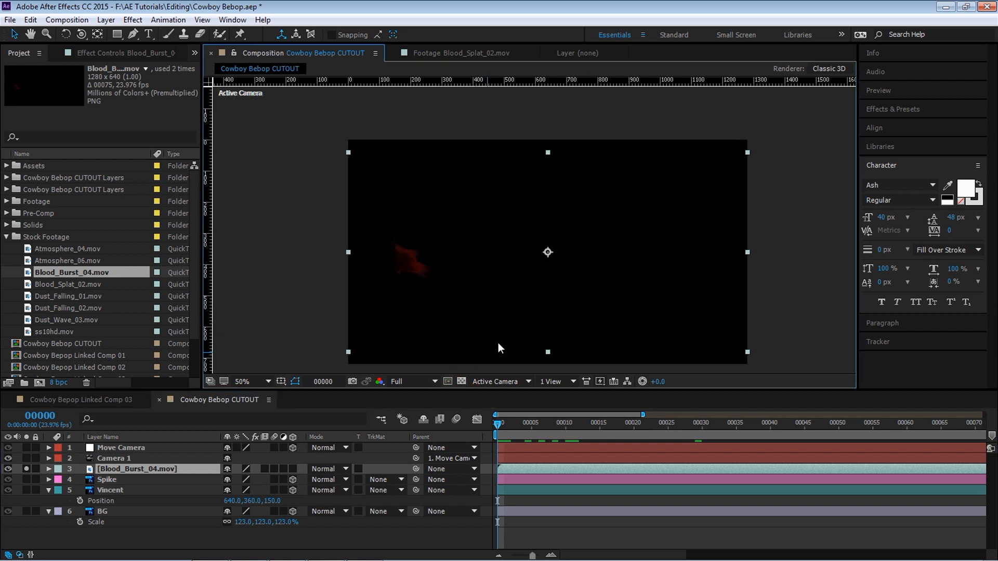
drag(501, 425, 524, 428)
Move the Blood_Burst_04.mov anchor point to the origin of the burst, then make the layer 3D with solo off.
key(y)
drag(549, 254, 406, 258)
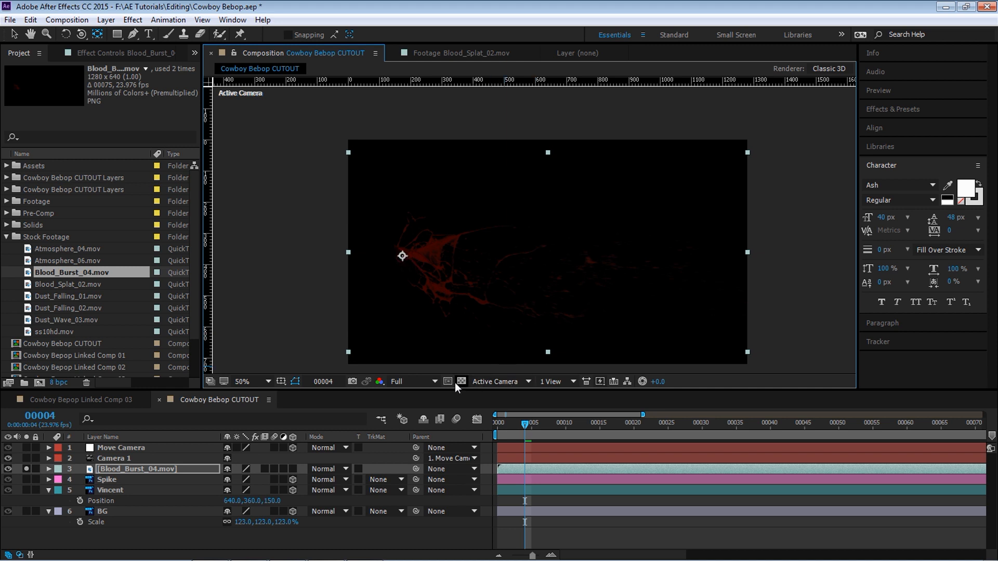
drag(403, 254, 404, 255)
click(462, 381)
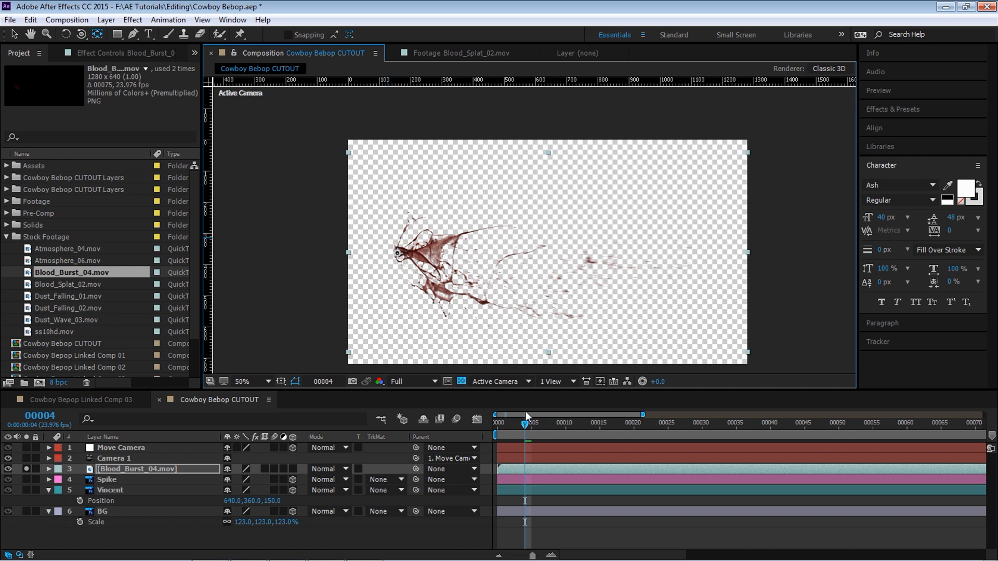
click(461, 381)
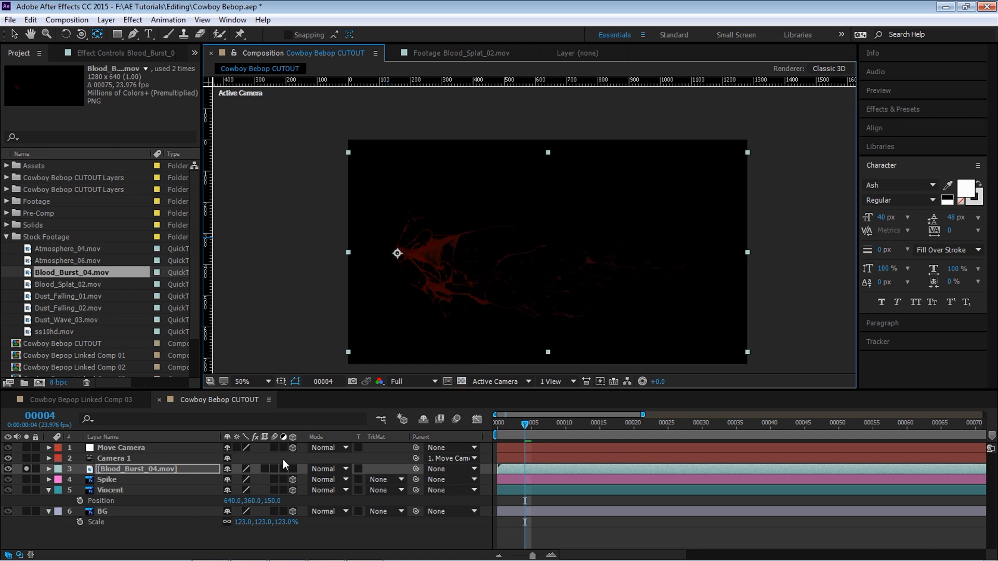
click(293, 469)
click(26, 469)
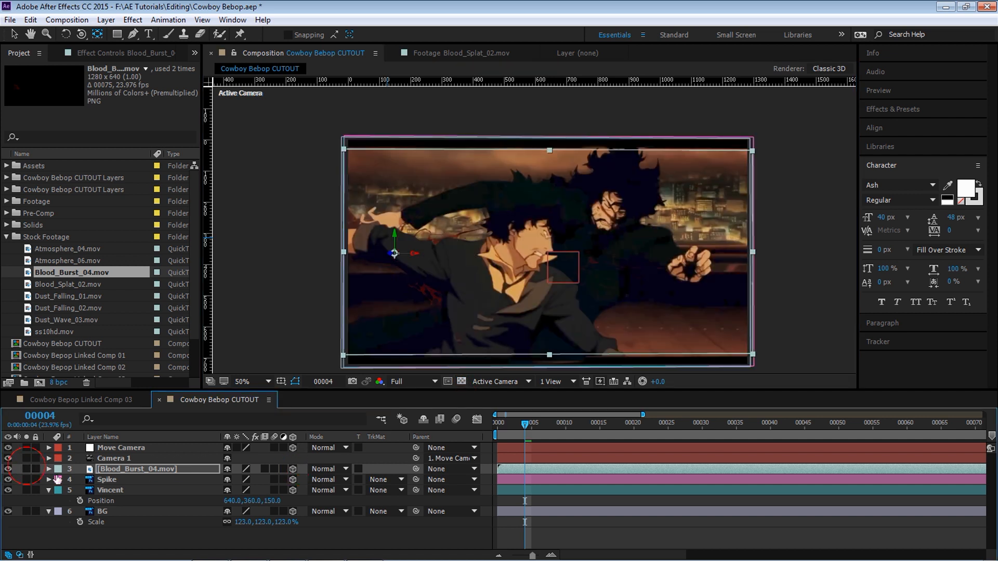
Copy Vincent's Position of 640, 360, 150 onto the Blood_Burst_04.mov layer.
click(120, 492)
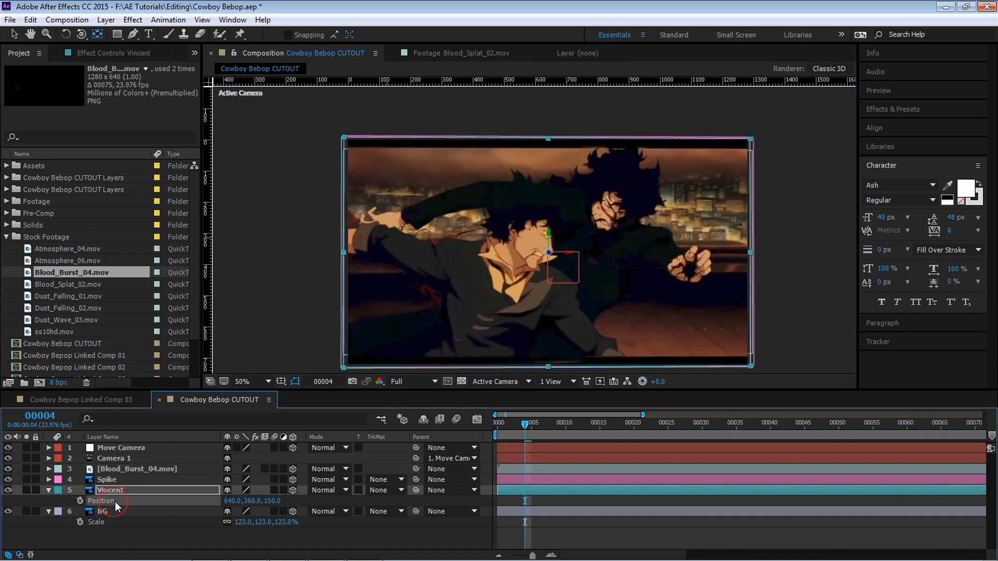
click(130, 472)
key(p)
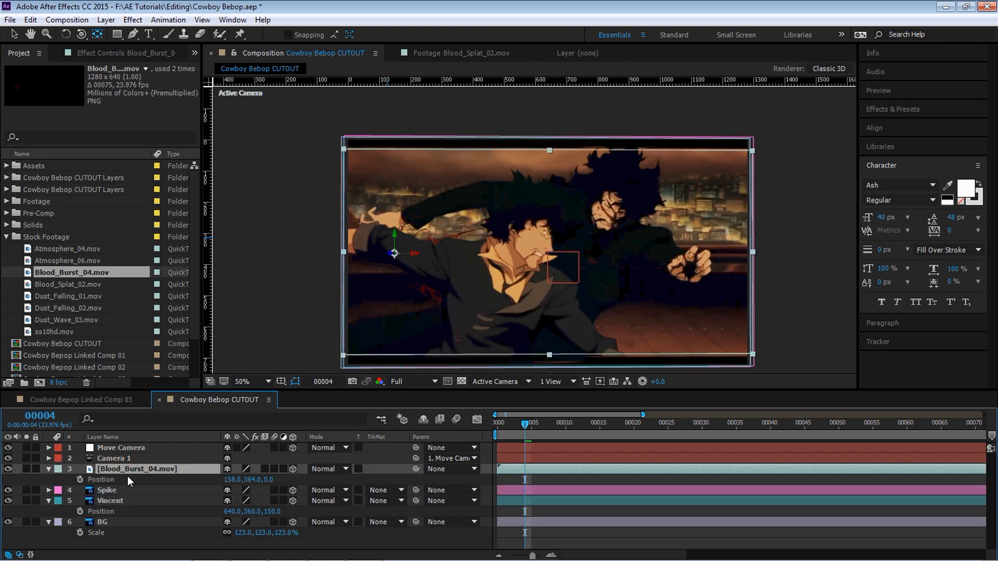
click(109, 478)
key(ctrl+v)
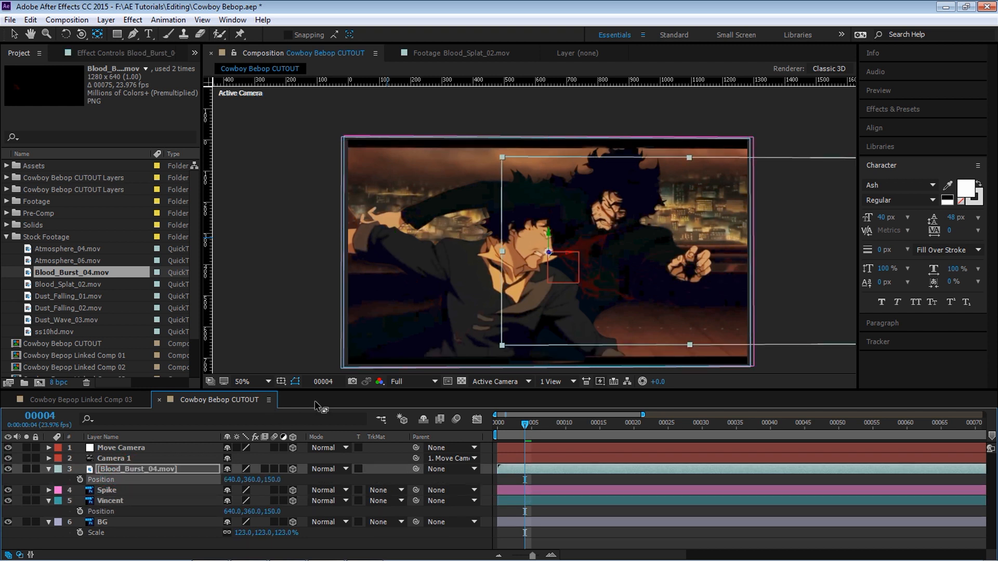
Compare the depth of the Blood_Burst_04.mov and Vincent layers in Top view, then return to Active Camera.
click(502, 381)
click(512, 460)
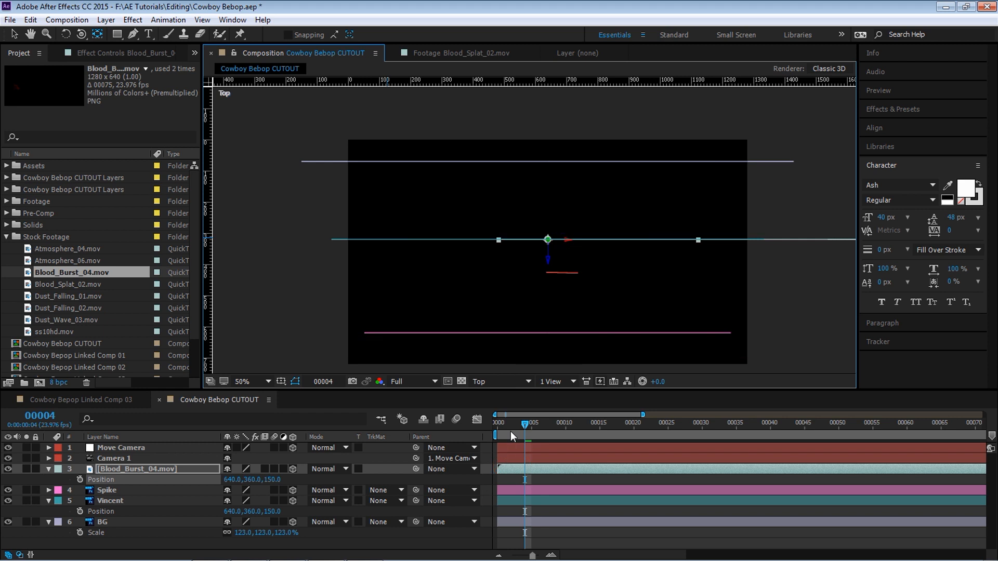
click(111, 498)
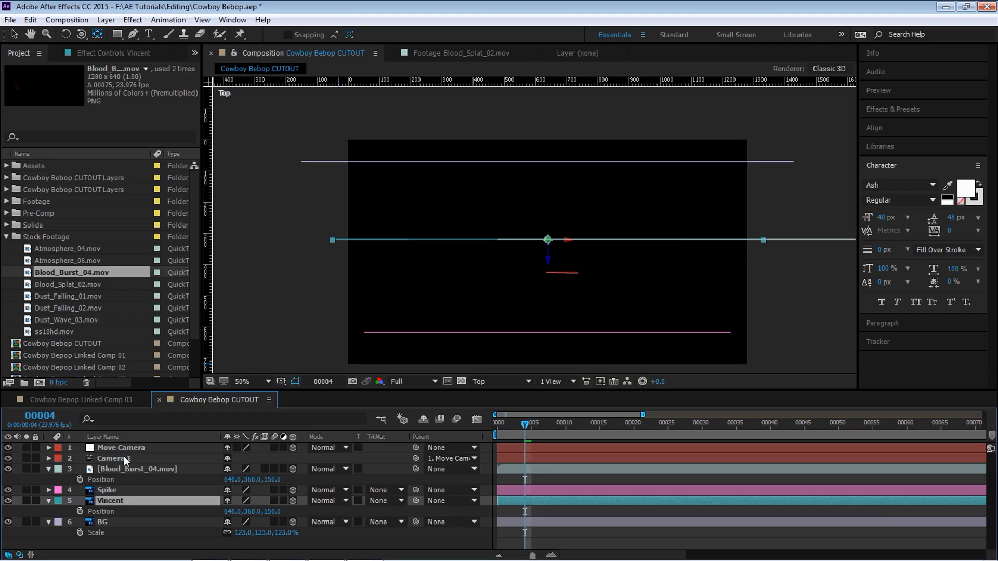
click(502, 382)
click(592, 394)
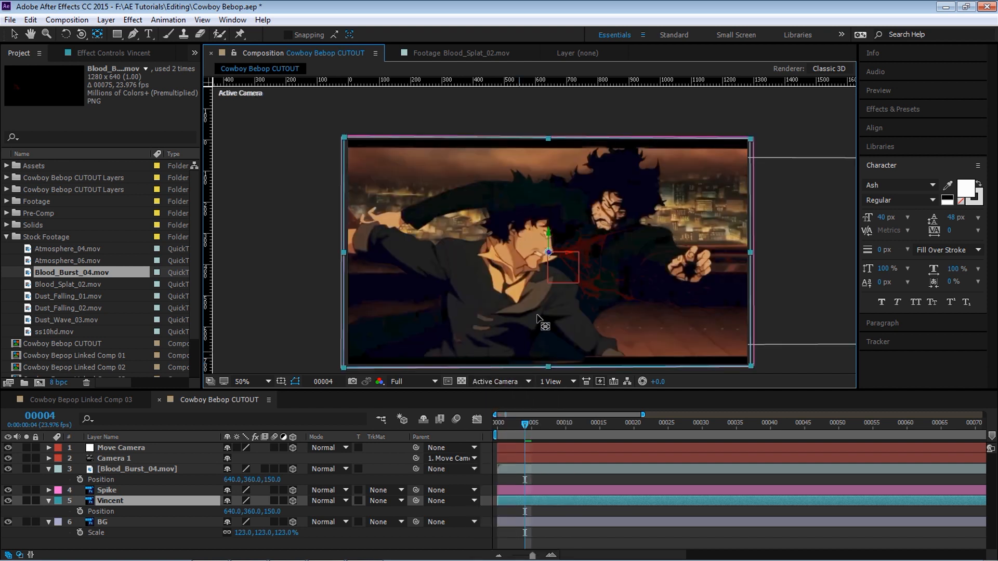
Move the Blood_Burst_04.mov layer onto Vincent's chin, to a Position of about 831, 263, 150.
scroll(537, 315, up, 1)
drag(646, 269, 530, 234)
key(v)
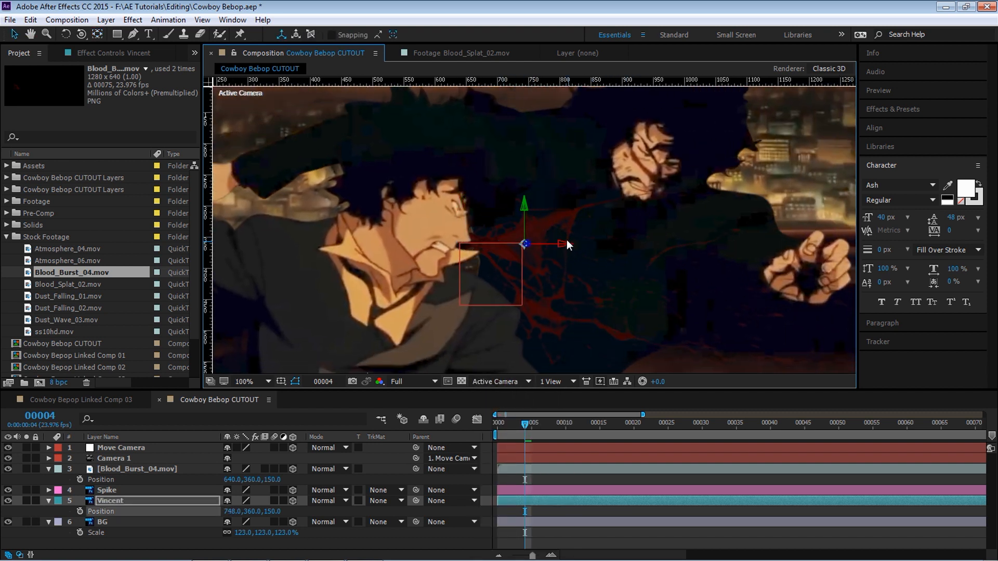
click(150, 469)
drag(500, 248, 617, 236)
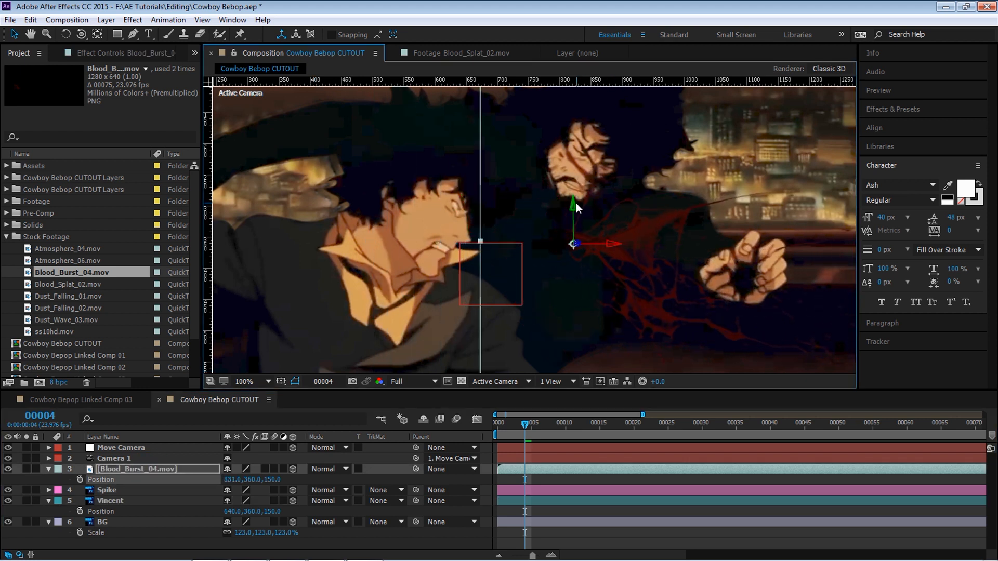
drag(573, 205, 572, 183)
drag(571, 151, 572, 143)
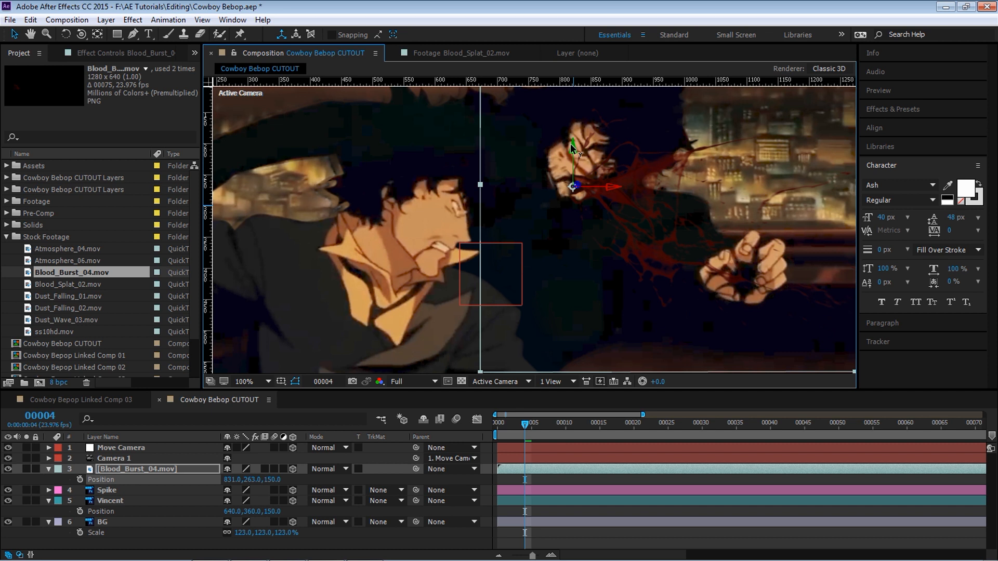
Set Blood_Burst_04.mov's X Rotation to -43° and Z Rotation to 79°, and preview the burst from the start.
key(r)
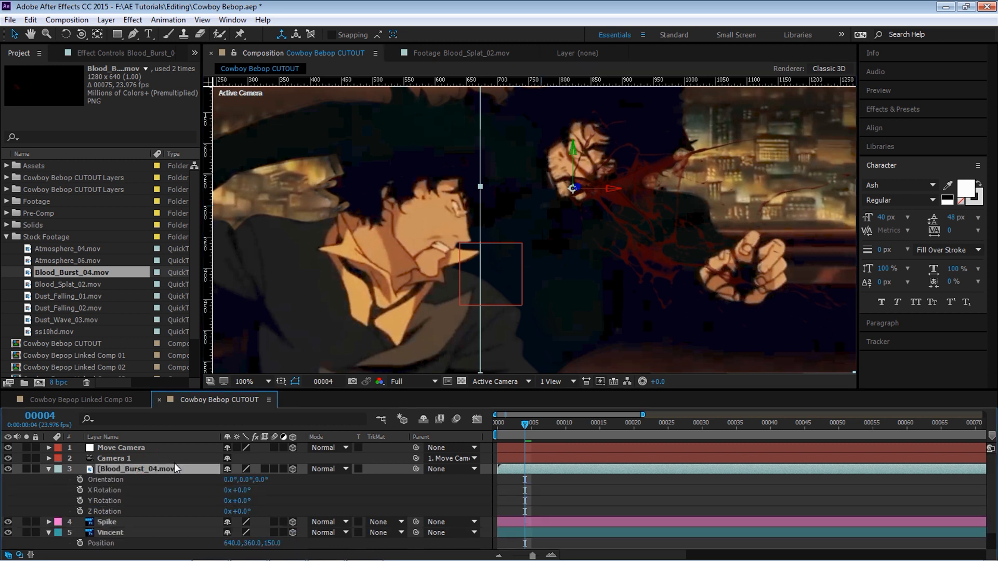
drag(248, 513, 205, 480)
key(Home)
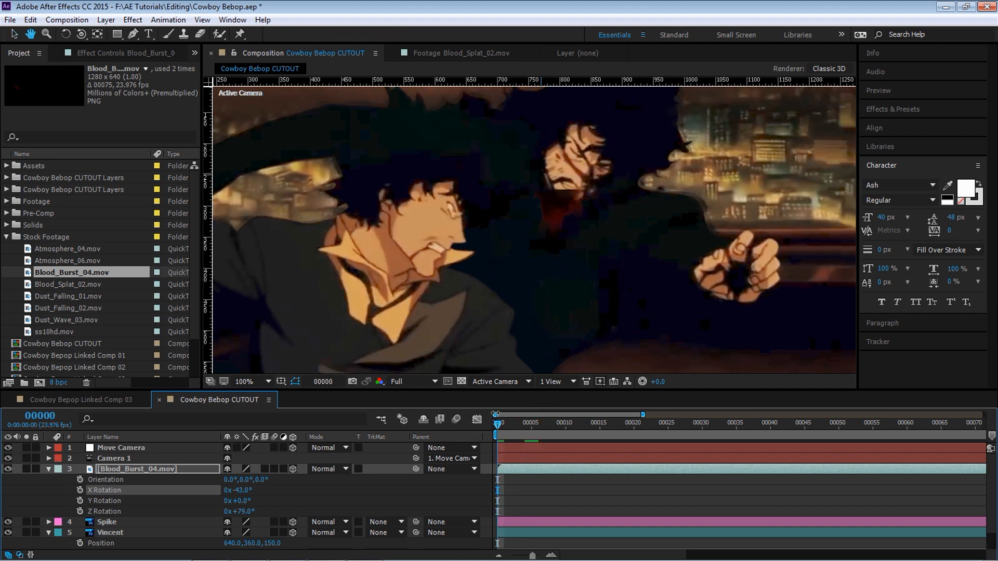
key(space)
key(space)
key(space)
key(space)
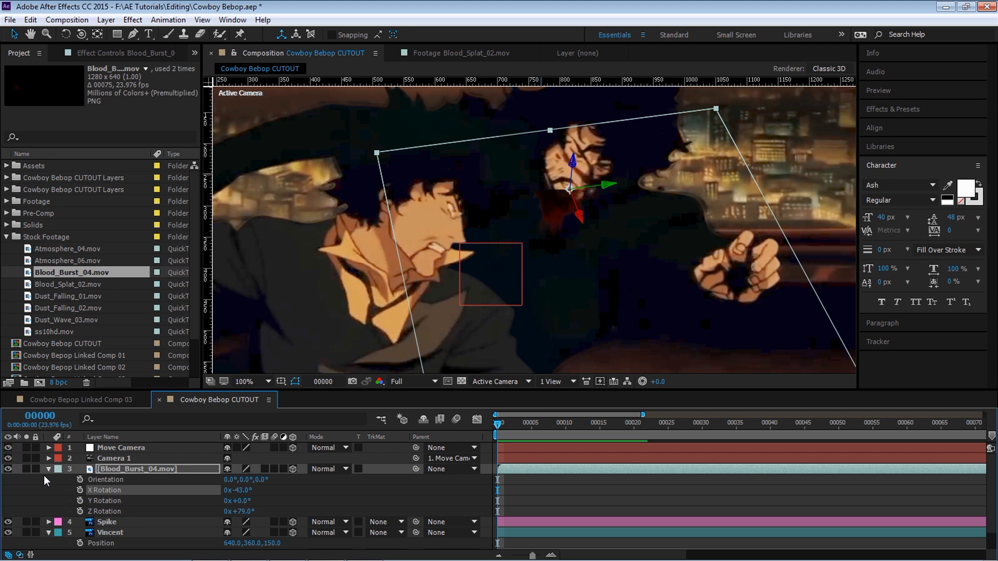
Add Blood_Splat_02.mov above the Blood_Burst_04.mov layer and make it a 3D layer while showing the Top view.
click(49, 469)
drag(78, 285, 161, 472)
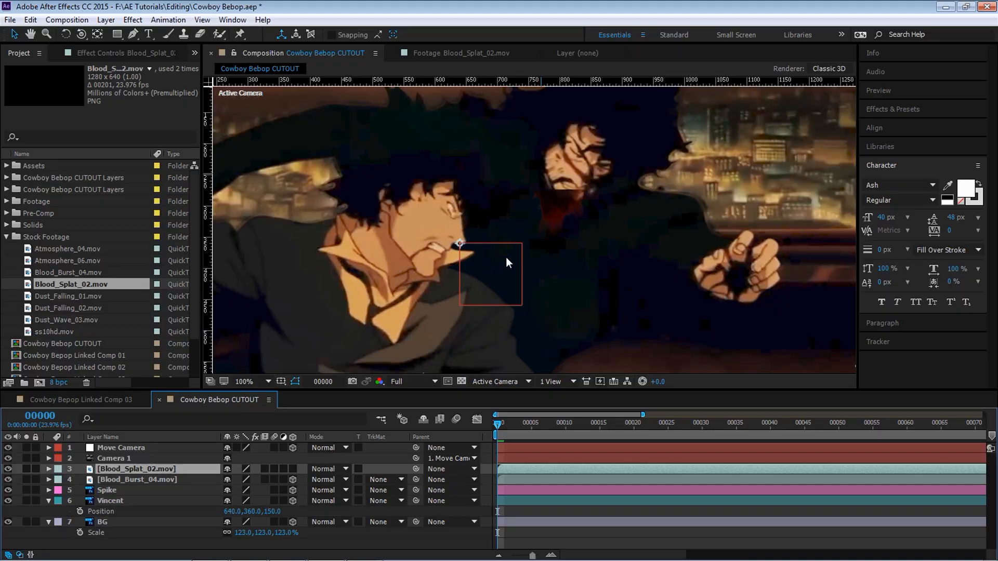
key(comma)
key(comma)
click(496, 381)
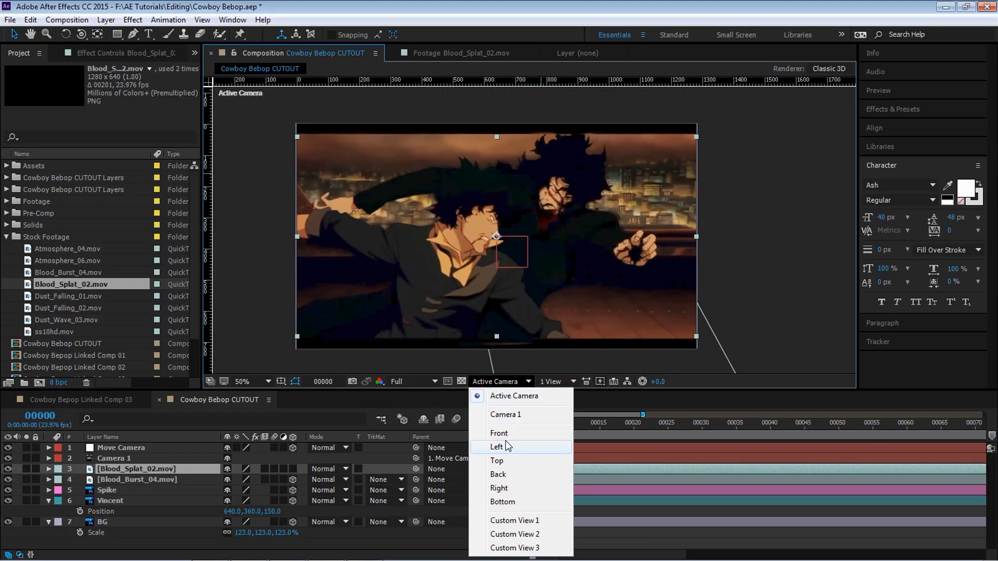
click(498, 461)
click(293, 470)
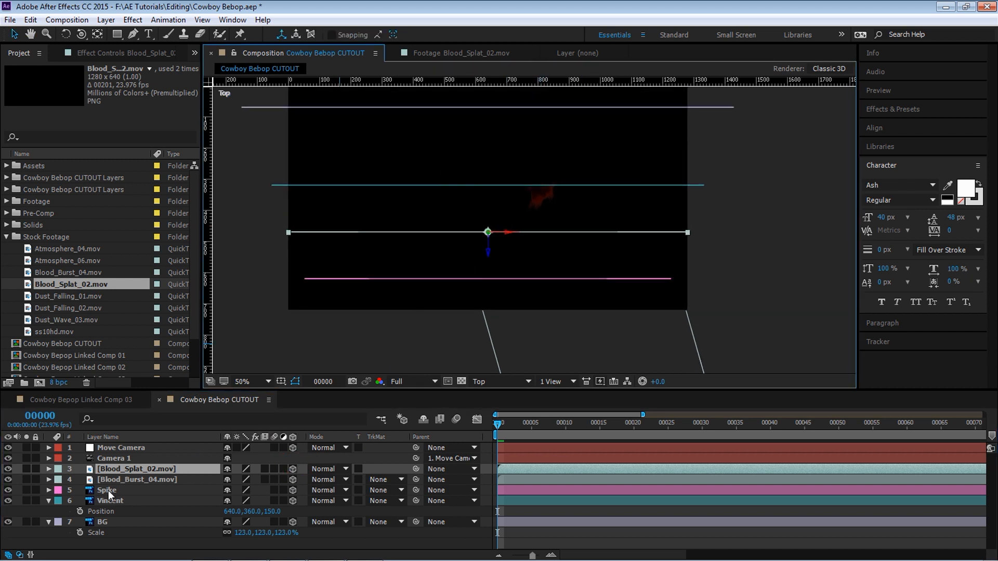
Bring Blood_Splat_02.mov forward along Z until it sits in front of the Spike layer, and return to Active Camera.
click(108, 491)
click(128, 472)
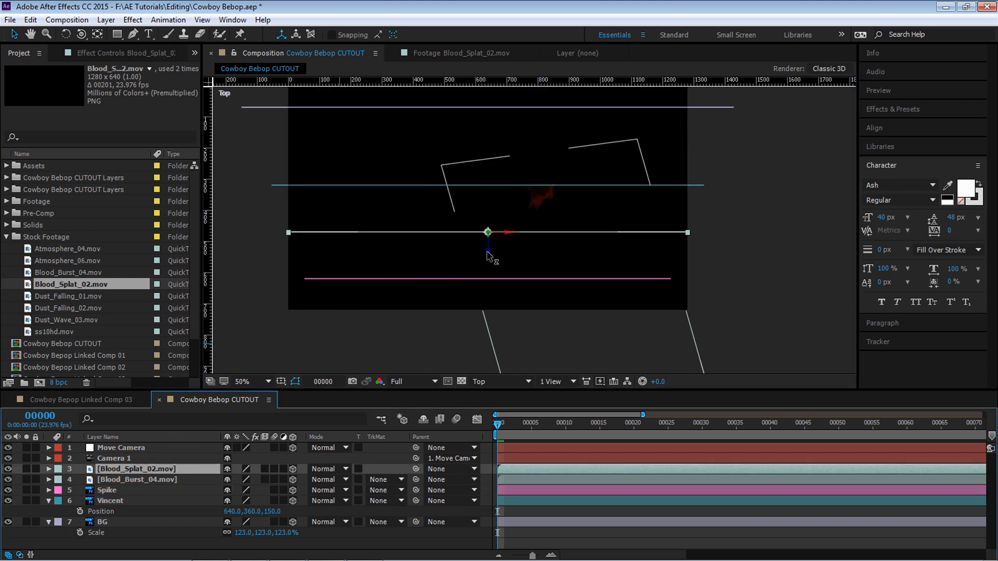
drag(488, 255, 487, 328)
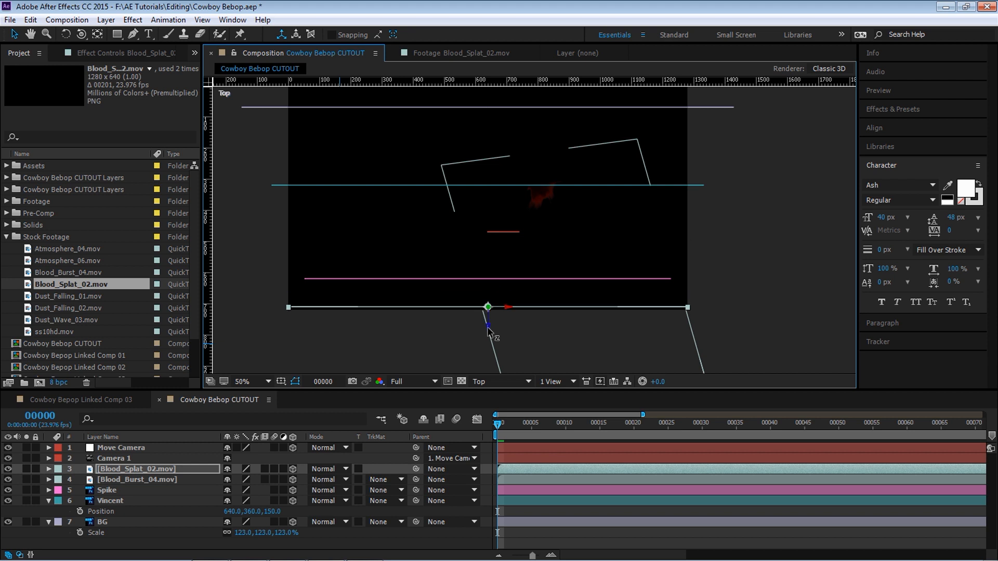
click(502, 382)
click(598, 395)
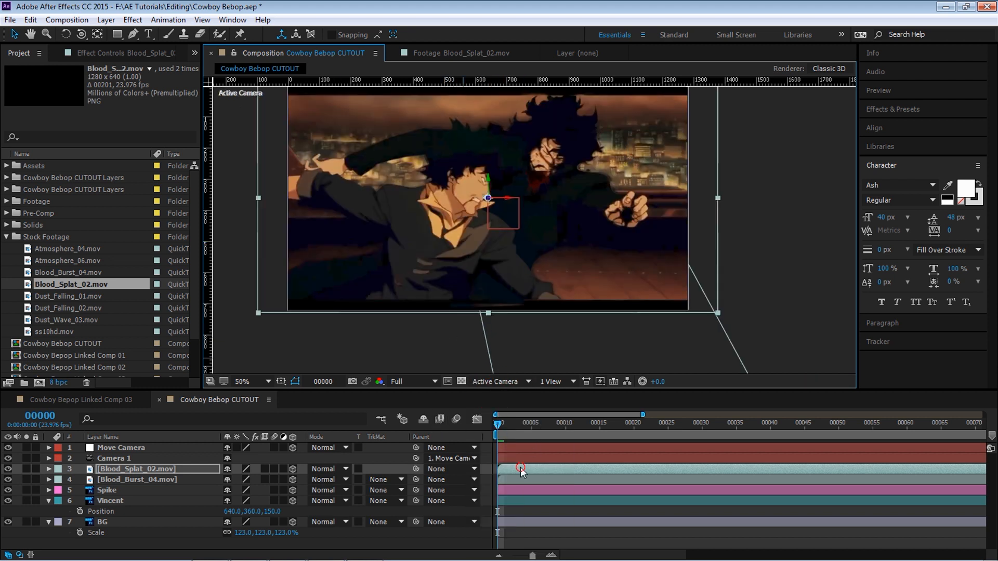
Shift Blood_Splat_02.mov to start at frame 2 and move it along X so the splat covers Vincent's chest at frame 5.
drag(519, 467, 530, 470)
drag(498, 424, 532, 425)
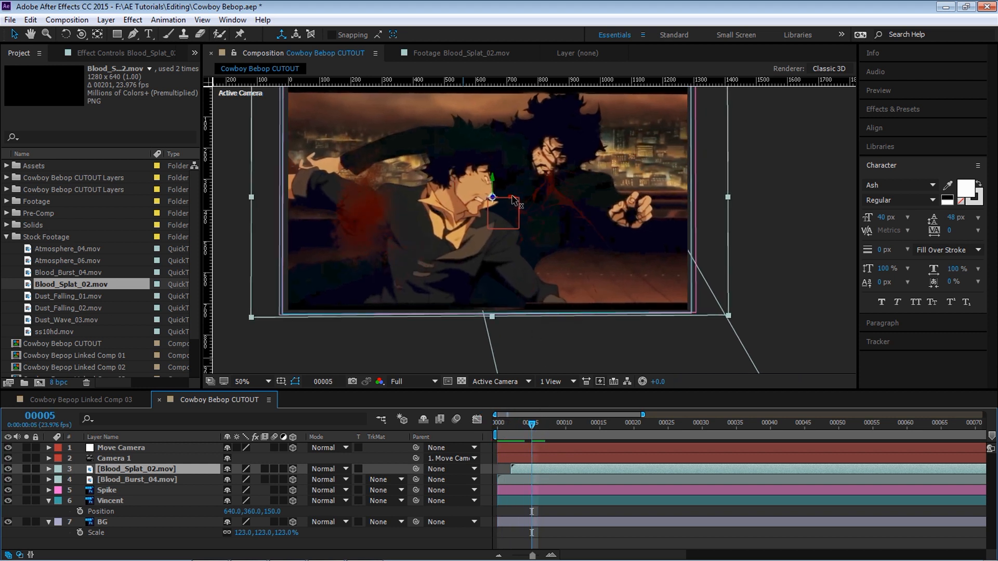
drag(513, 200, 674, 195)
Preview the blood burst and splat from the start, in the normal layout and in a maximized 100% composition view.
drag(536, 425, 470, 435)
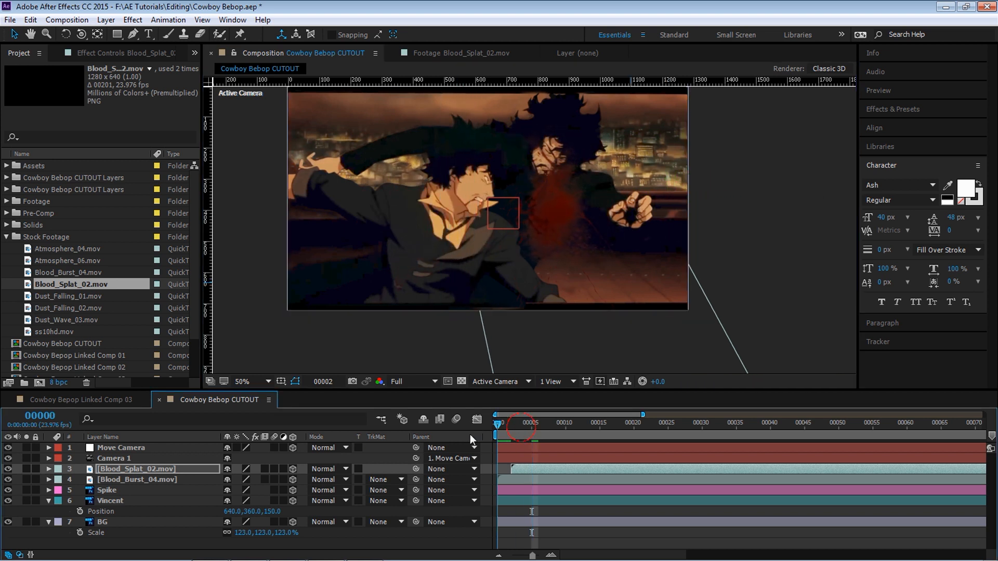
key(space)
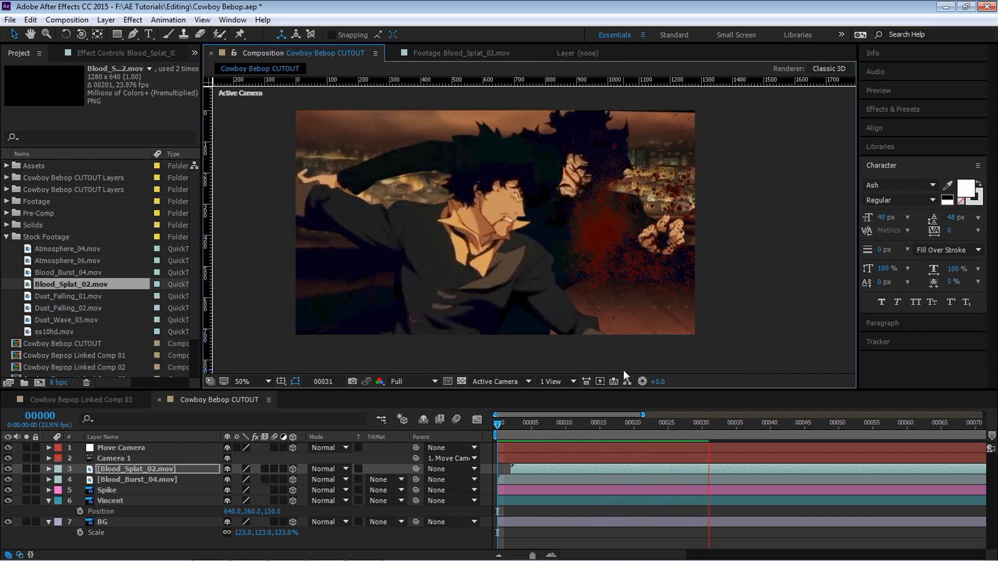
key(space)
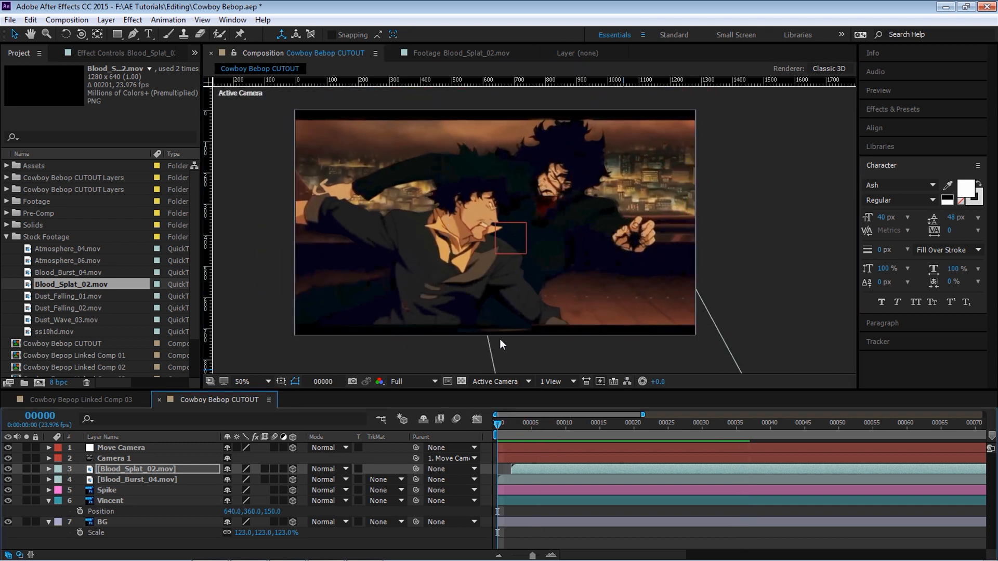
scroll(500, 339, up, 1)
key(grave)
key(space)
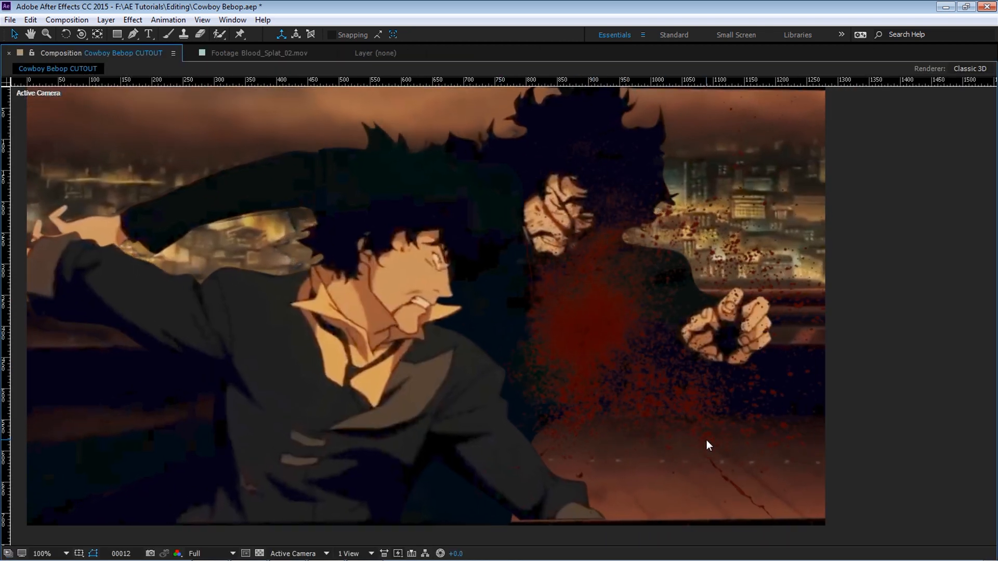
key(space)
drag(587, 374, 661, 387)
key(space)
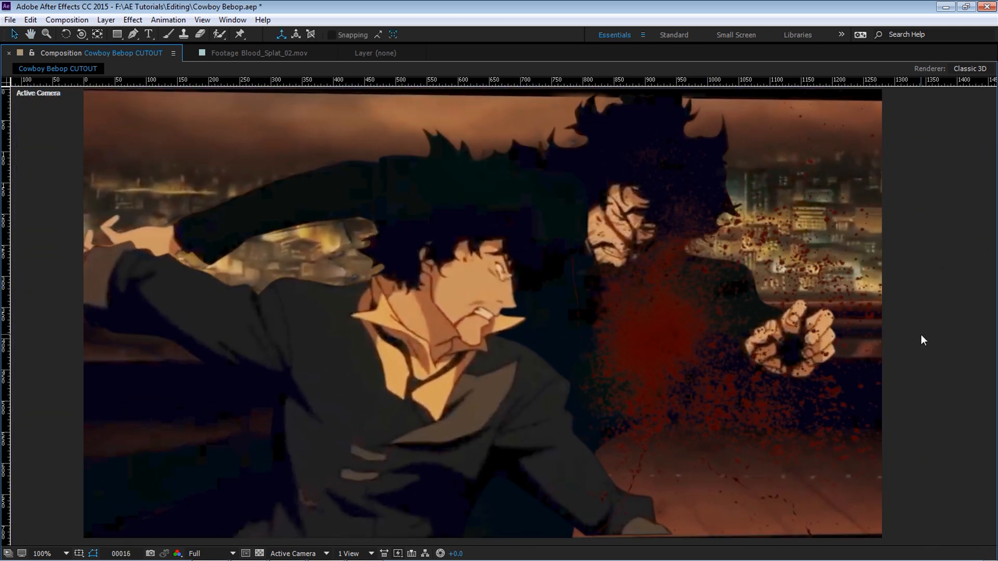
key(grave)
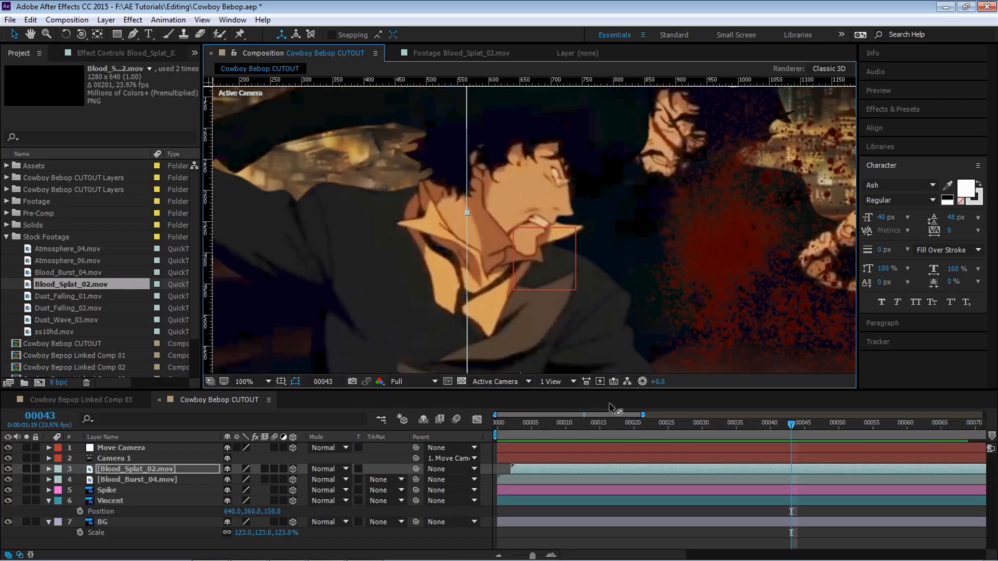
Find the Fast Blur effect in the effects library and apply it to the BG layer.
key(space)
scroll(501, 290, down, 2)
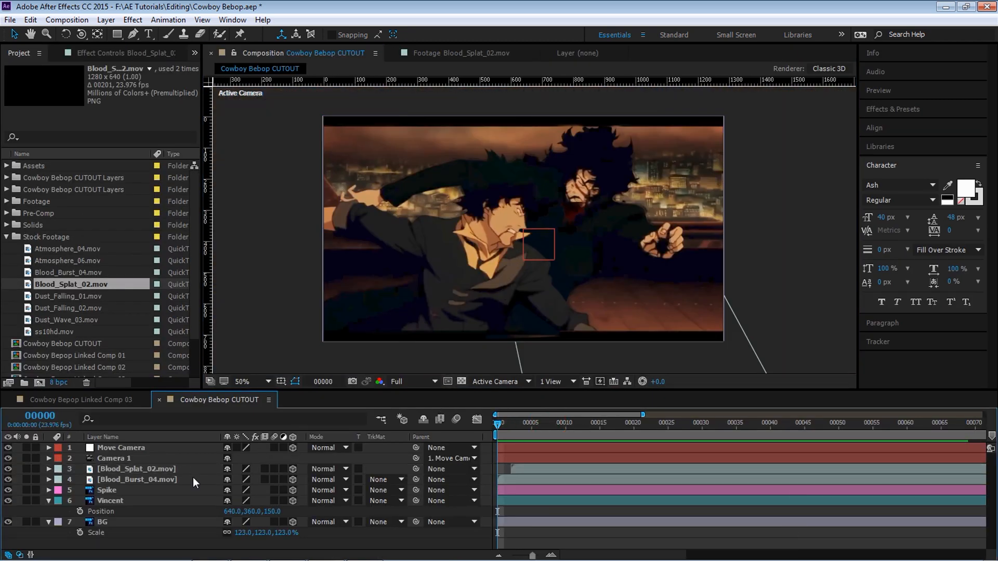
click(110, 522)
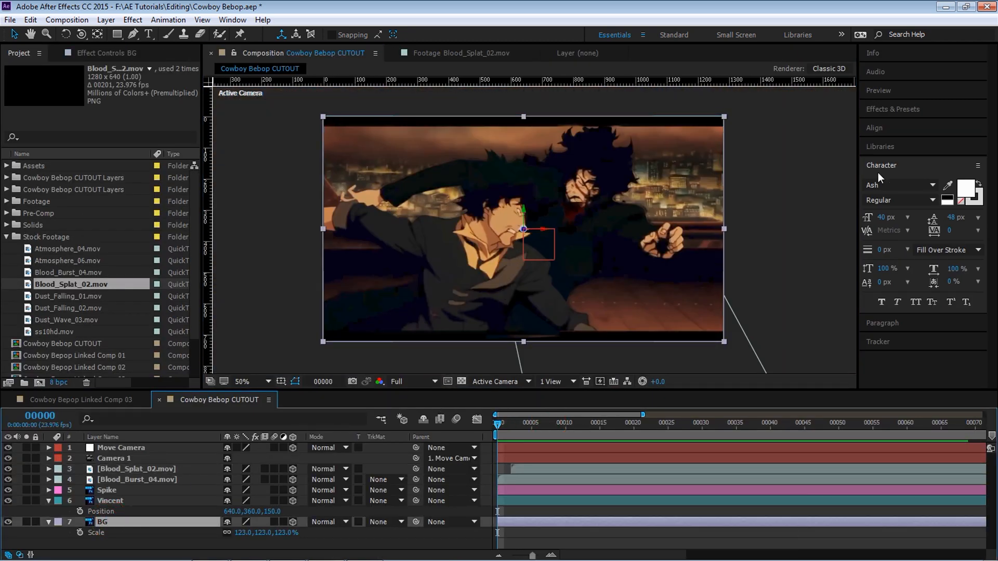
click(893, 109)
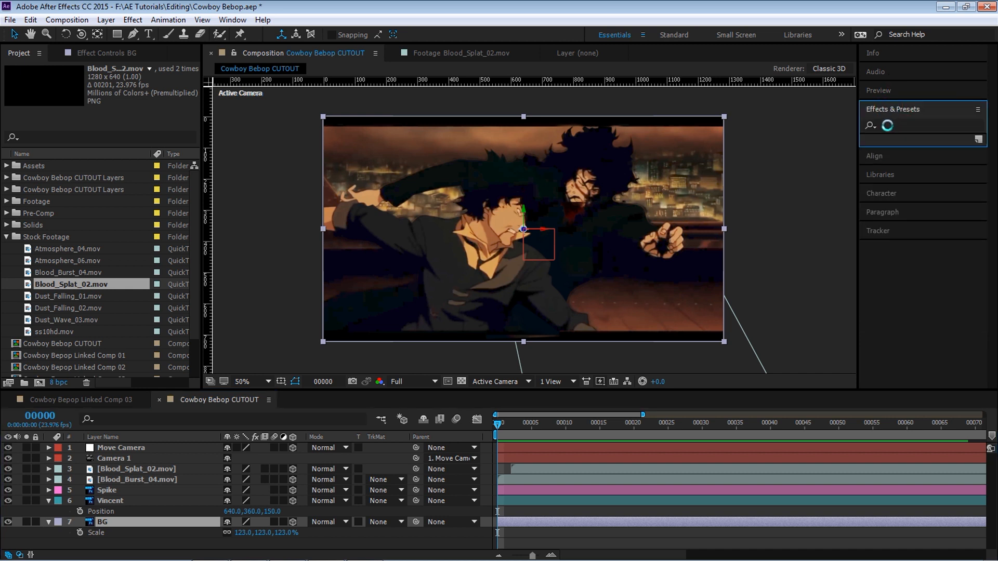
click(889, 124)
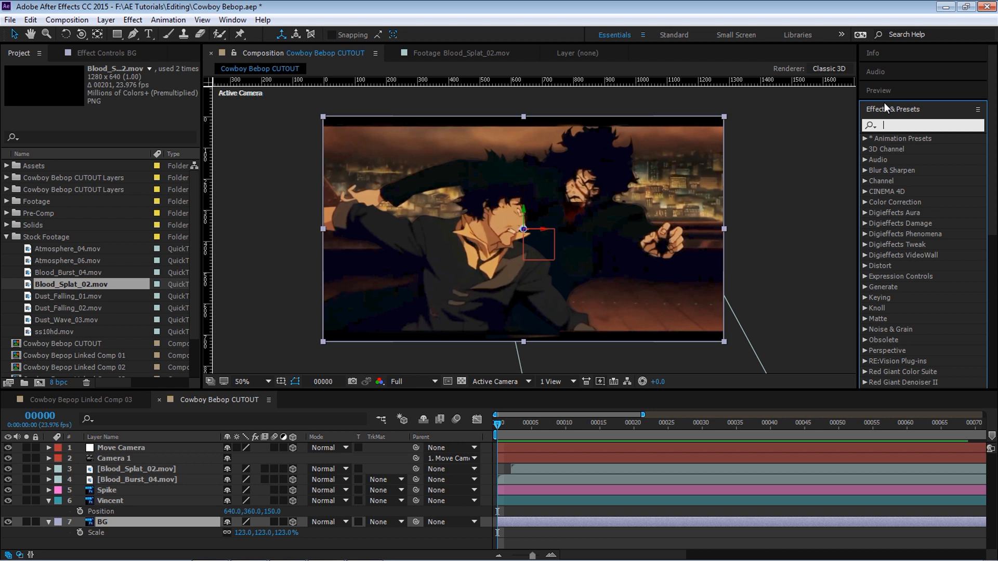
text(fast)
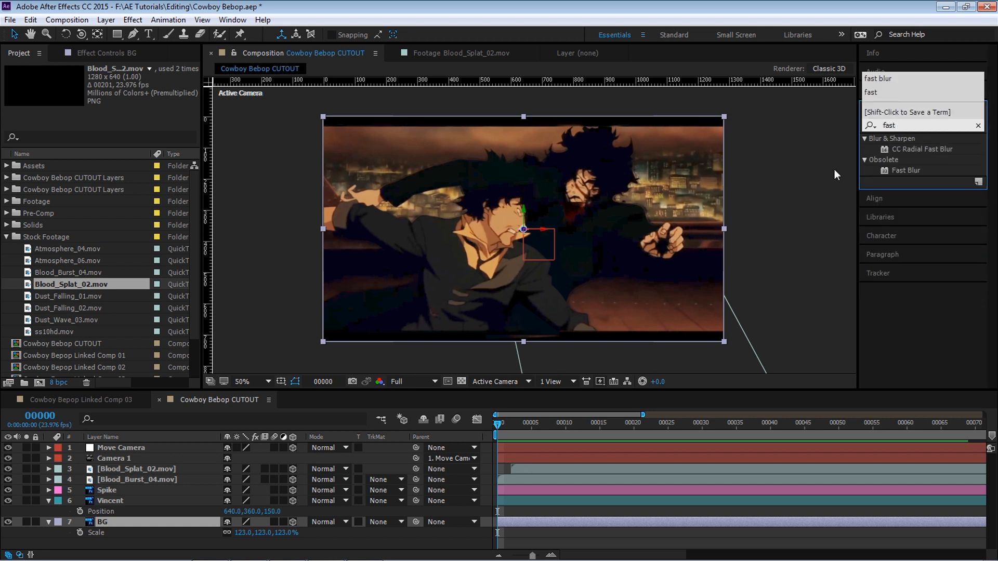
drag(894, 169, 130, 522)
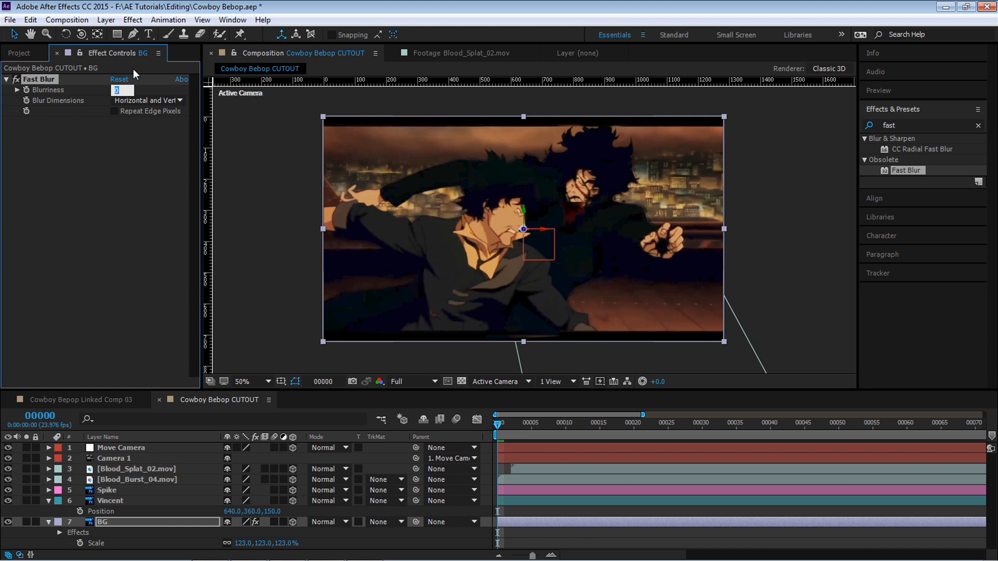
Set the BG layer's Fast Blur Blurriness to 5 and preview the softened background.
text(5.)
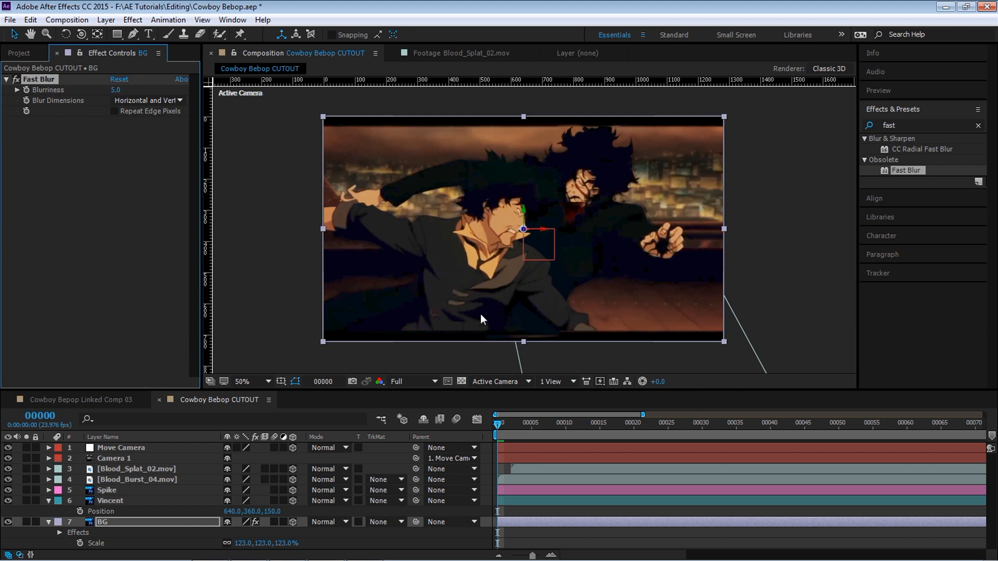
key(Return)
key(space)
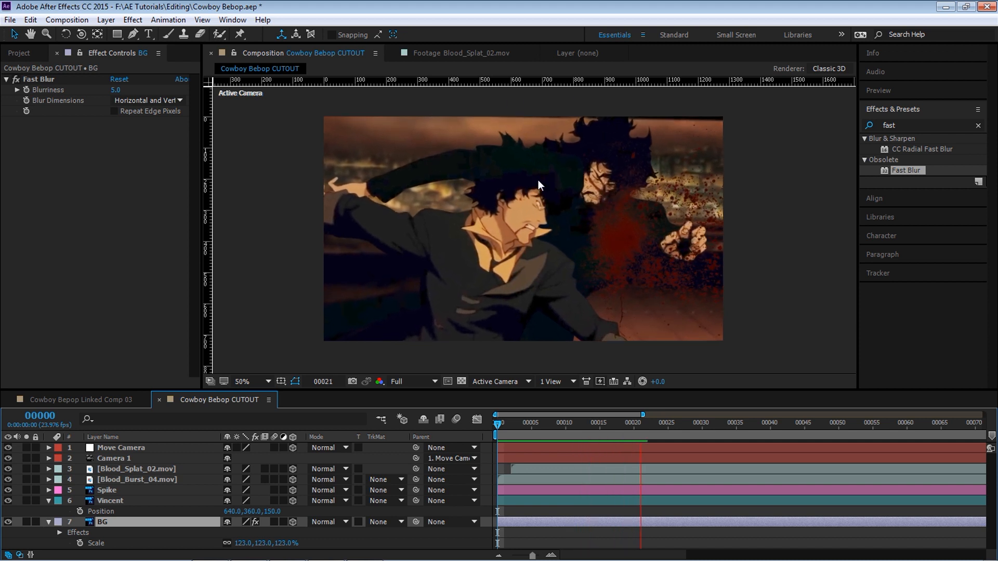
key(space)
Add Dust_Falling_02.mov between the Spike and Vincent layers as a 3D layer and check its depth in the Top view before returning to Active Camera.
click(20, 53)
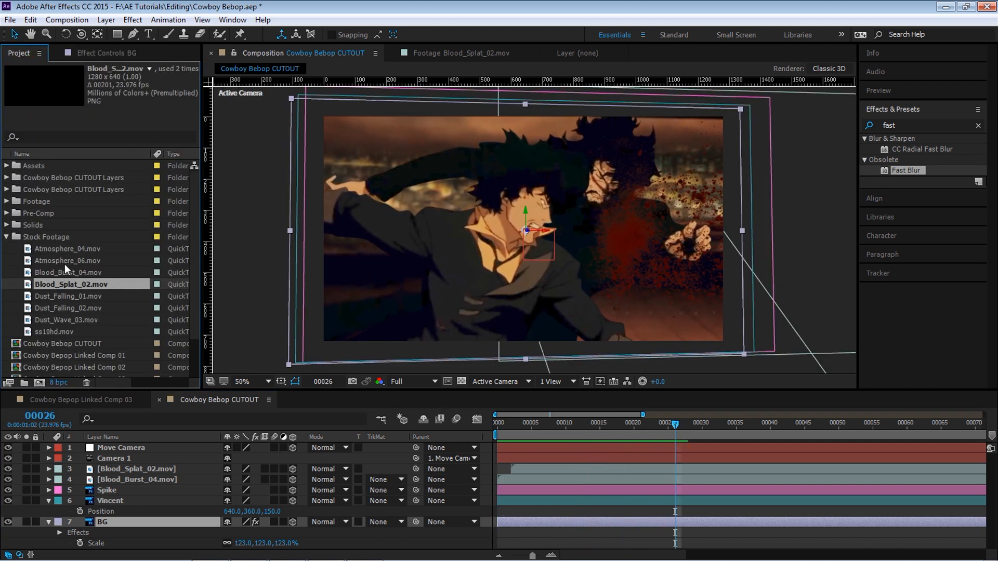
drag(72, 309, 157, 500)
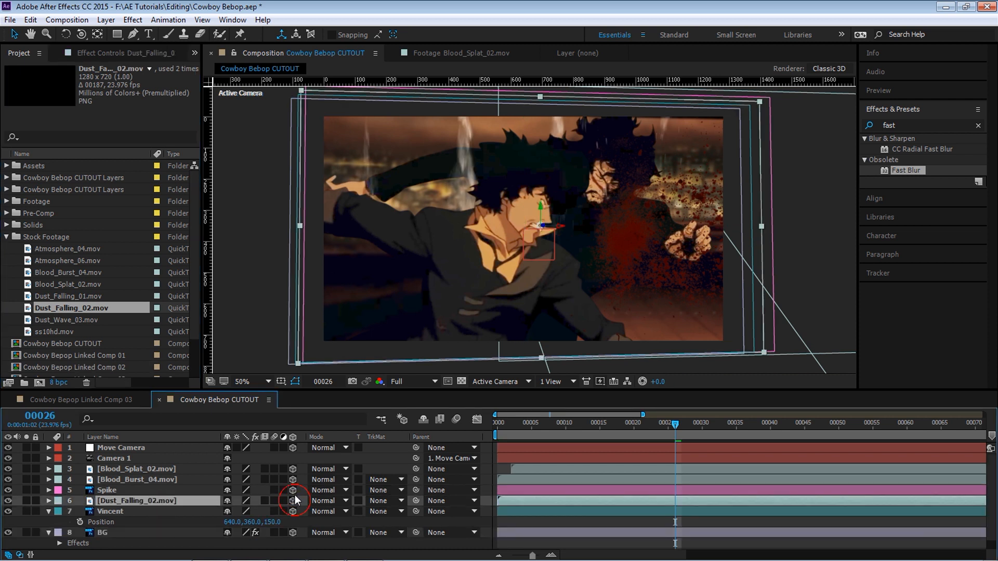
click(505, 386)
click(509, 465)
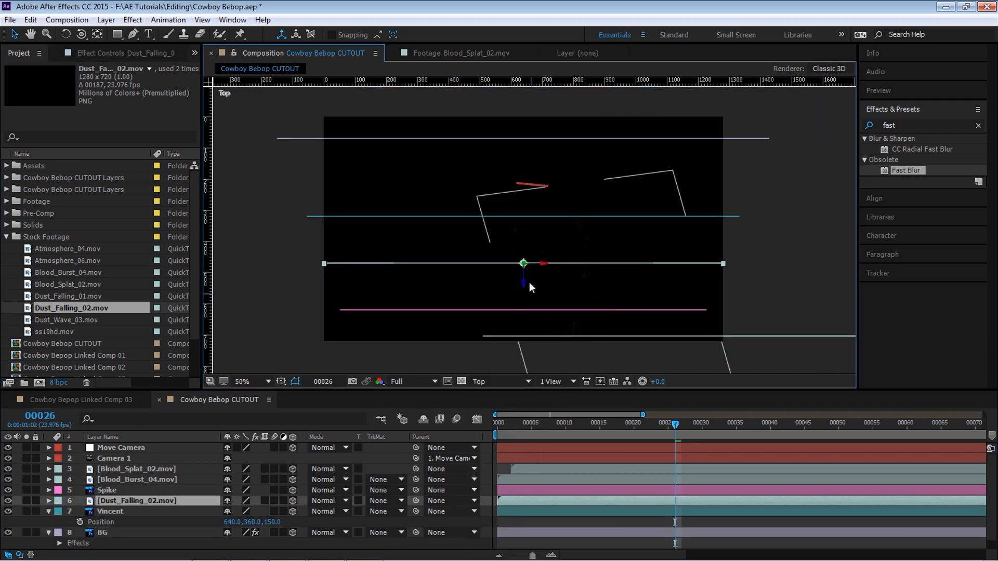
mouse_move(523, 286)
mouse_down()
mouse_move(524, 274)
mouse_move(524, 286)
mouse_up()
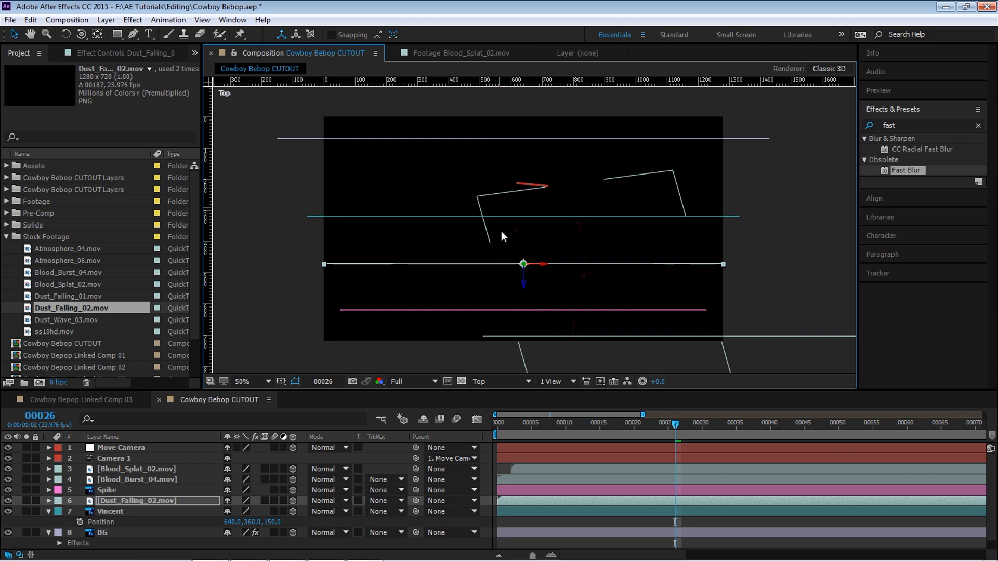
click(500, 382)
click(509, 352)
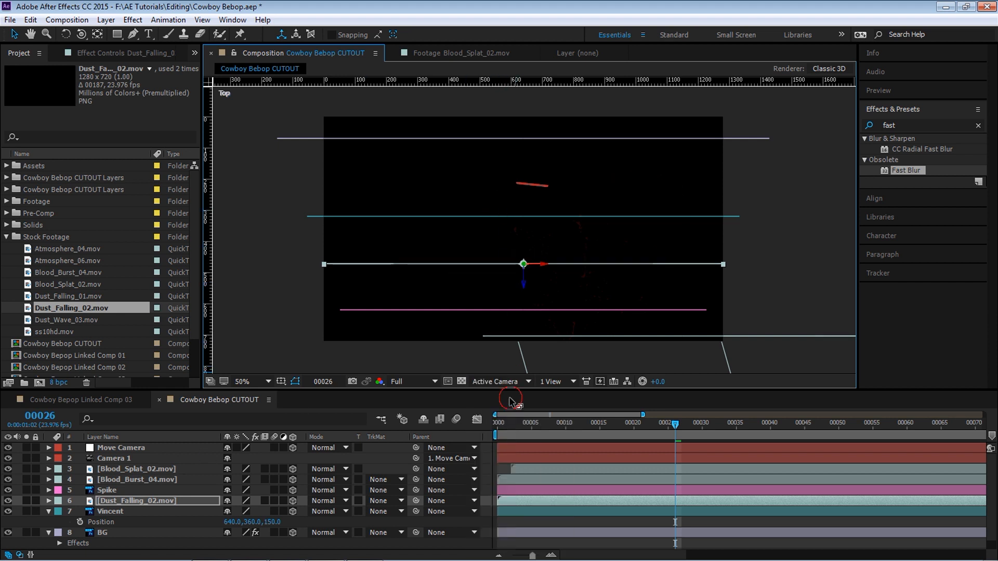
Lower the Dust_Falling_02.mov layer's opacity to 44% and preview the falling dust.
click(149, 502)
key(t)
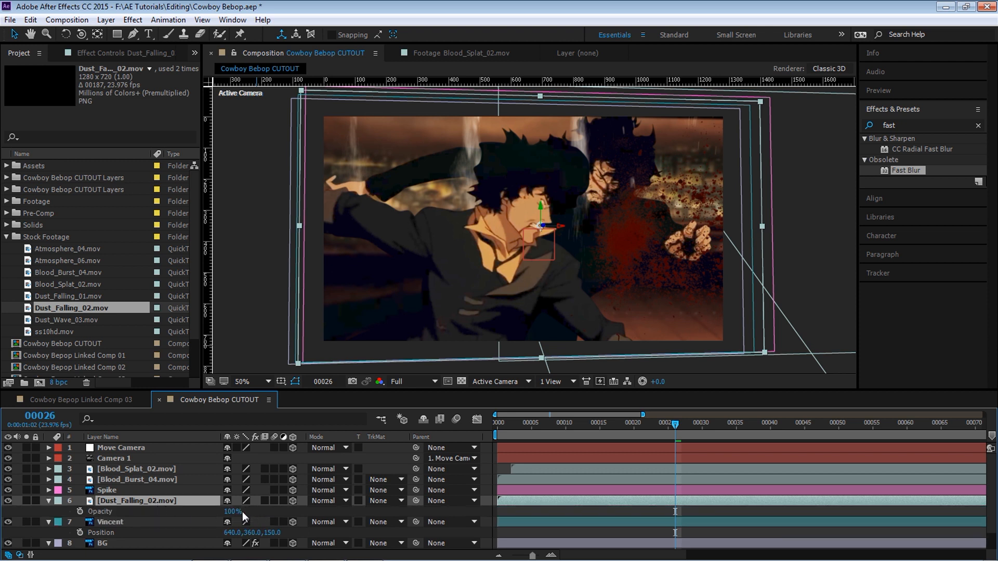
drag(232, 512, 198, 513)
key(space)
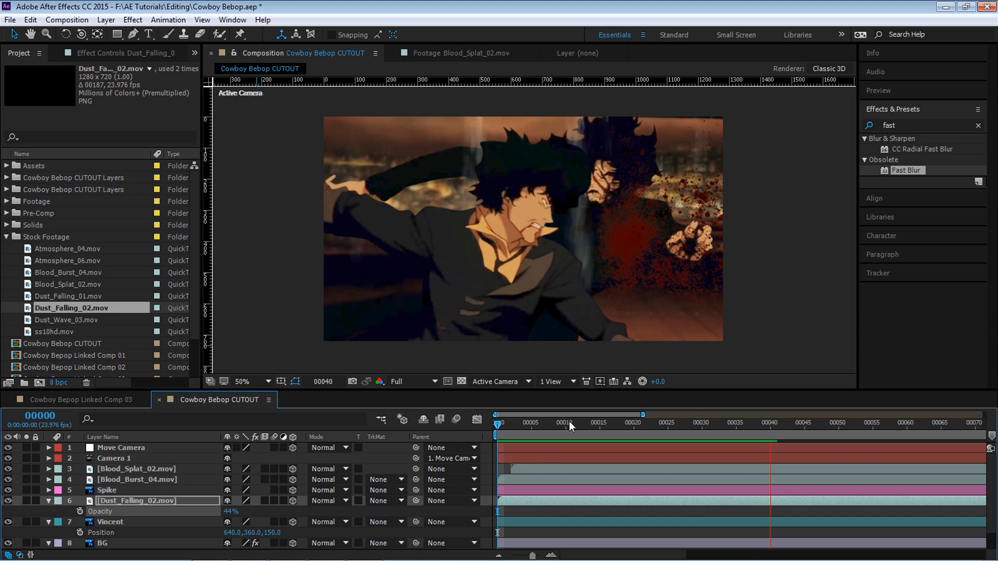
End the work area at frame 30 and slide Dust_Falling_02.mov earlier in time so the dust is already falling at the start.
drag(565, 423, 702, 434)
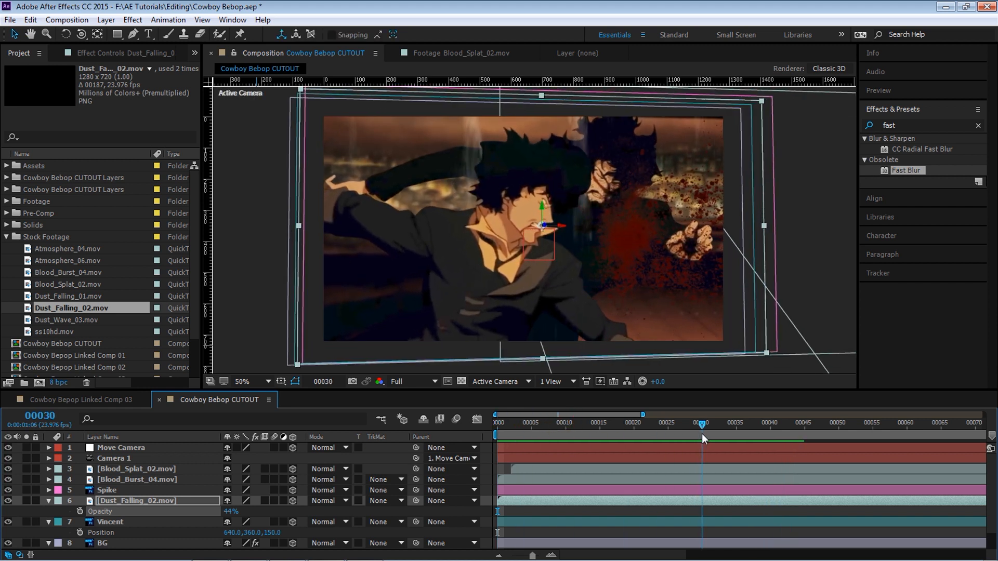
key(space)
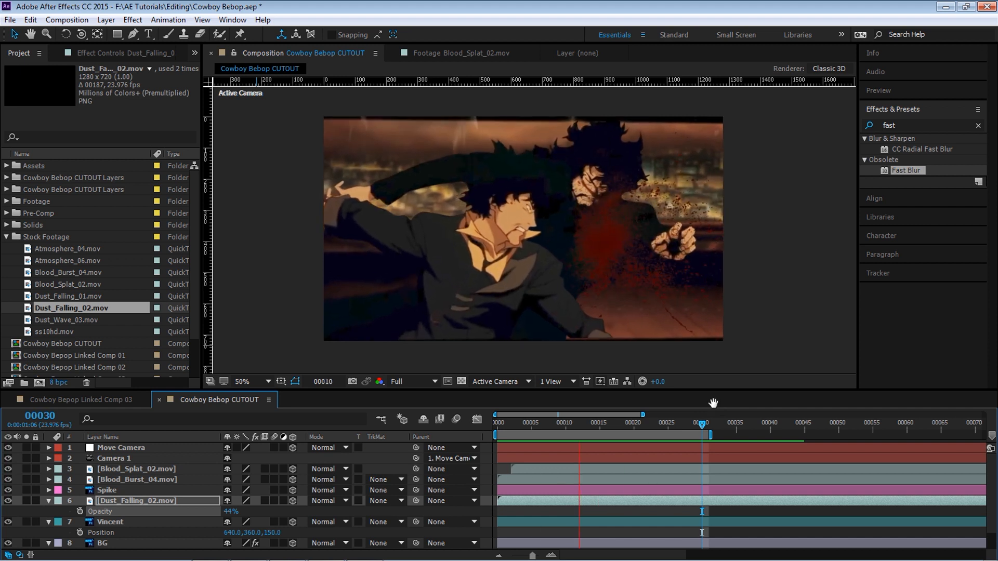
click(593, 425)
drag(621, 501, 570, 503)
key(space)
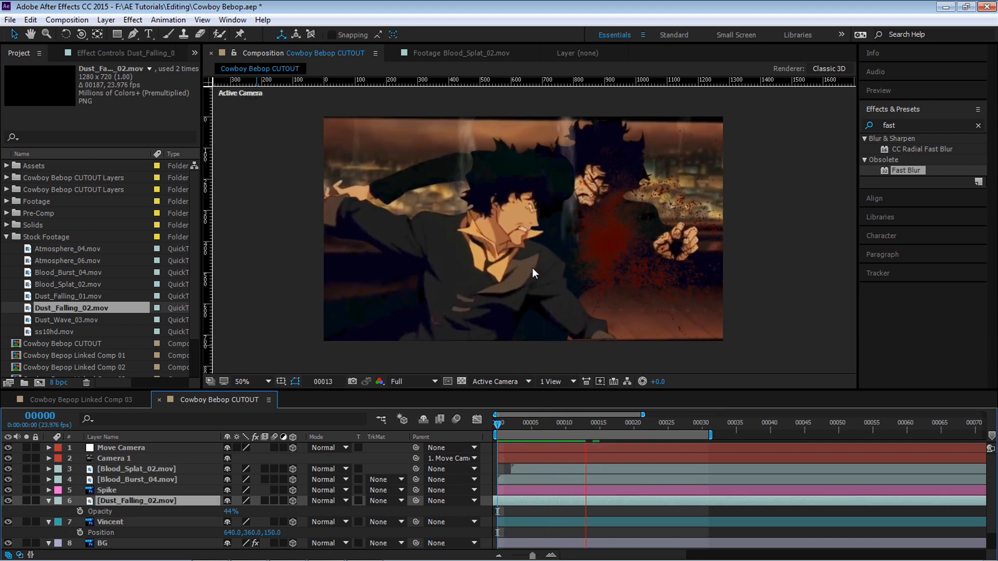
key(space)
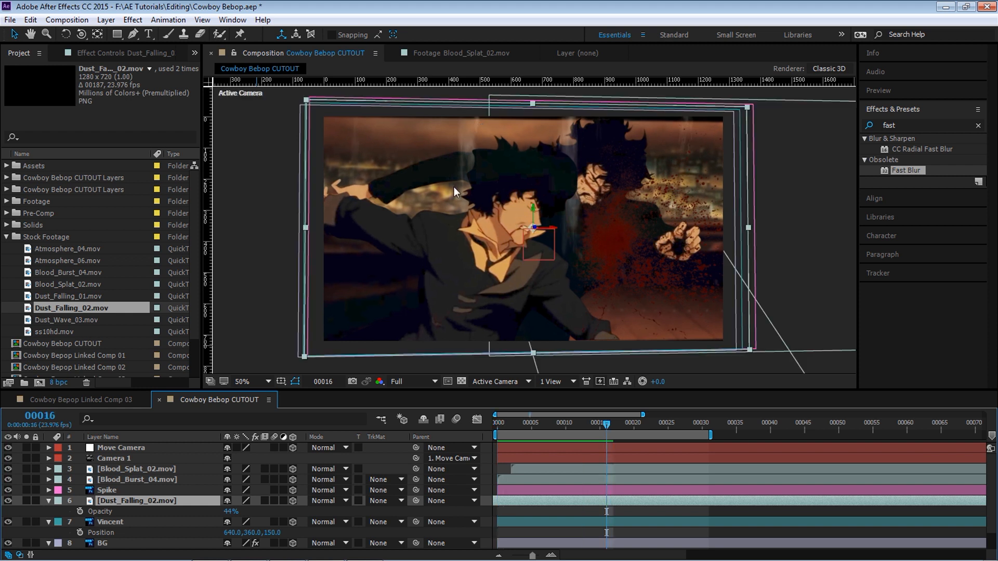
Apply a Generate Fill effect in pale brown to Dust_Falling_02.mov and raise the layer's opacity to 94%.
click(133, 20)
mouse_move(203, 254)
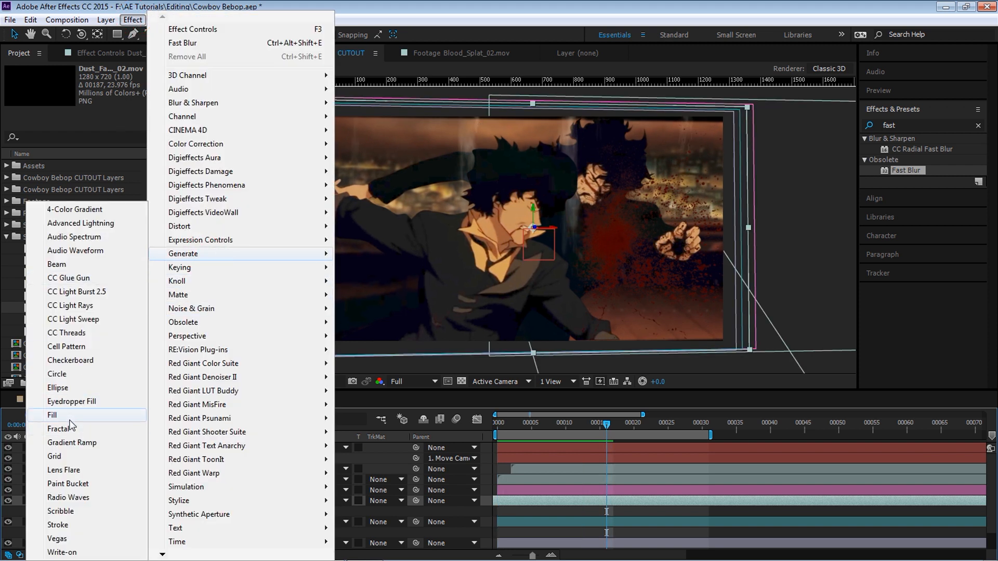
click(52, 415)
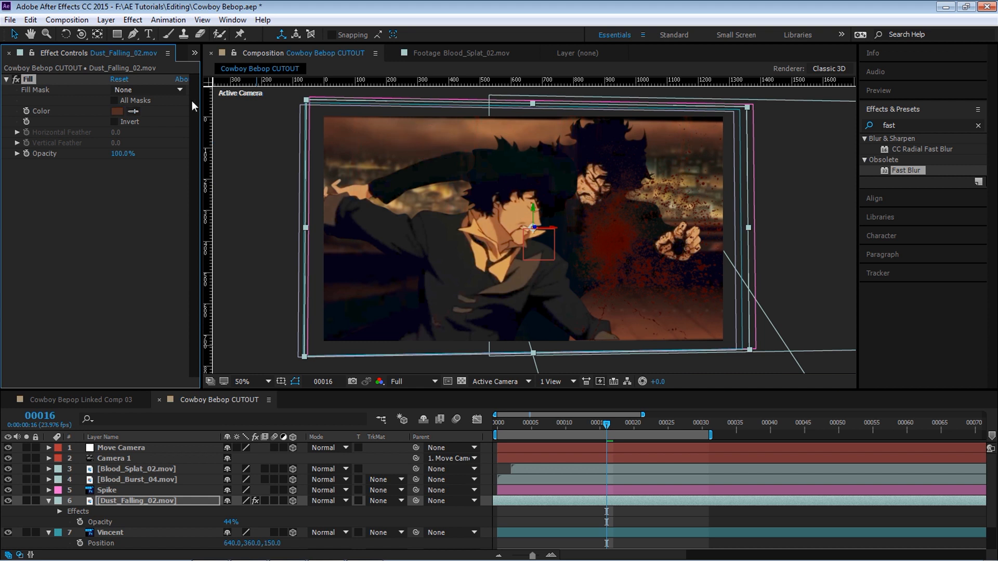
click(117, 111)
click(408, 366)
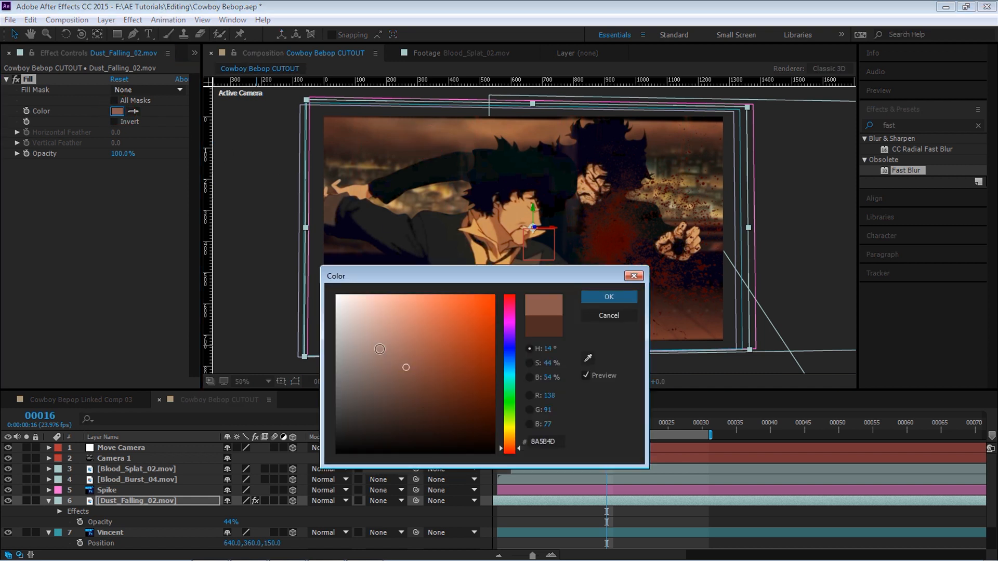
click(377, 346)
click(606, 298)
drag(231, 522, 259, 525)
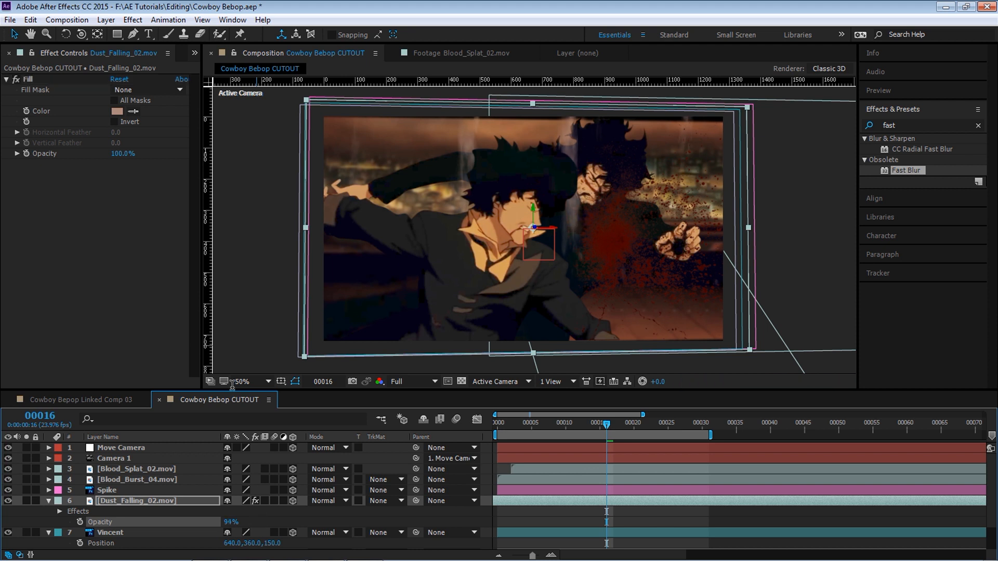
Change the Fill colour on Dust_Falling_02.mov to a darker muted brown and preview the tinted dust.
click(120, 111)
click(446, 369)
click(410, 358)
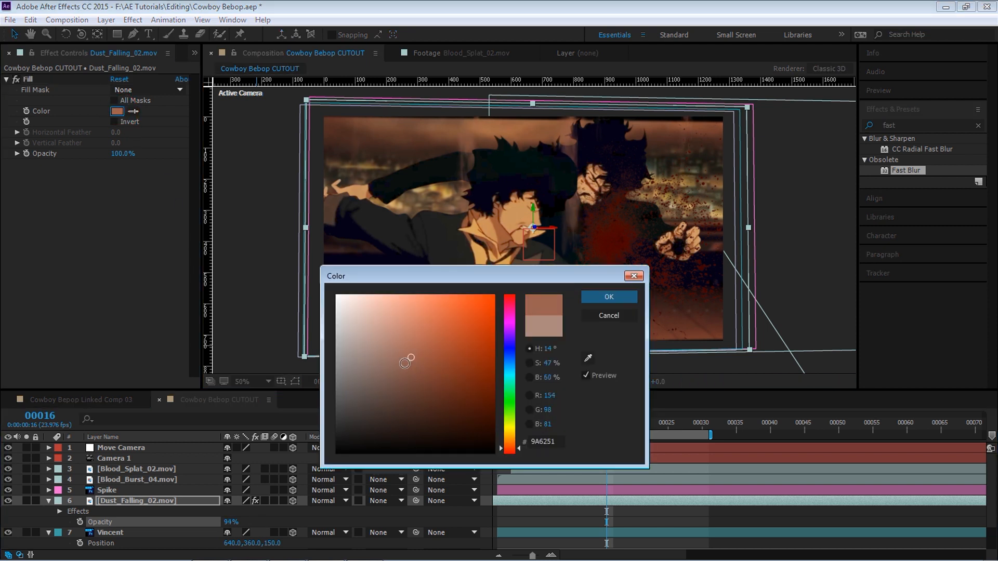
click(403, 337)
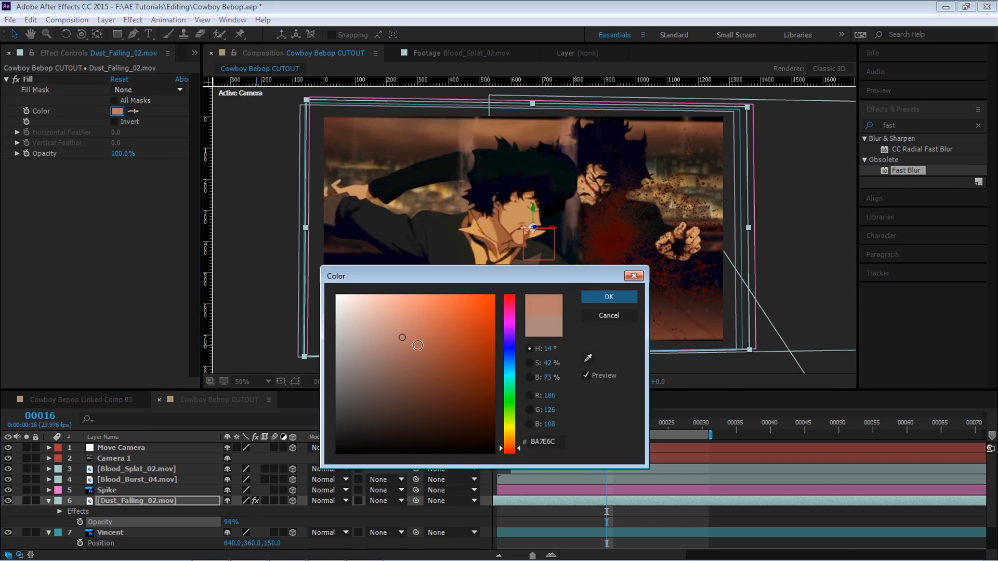
click(396, 358)
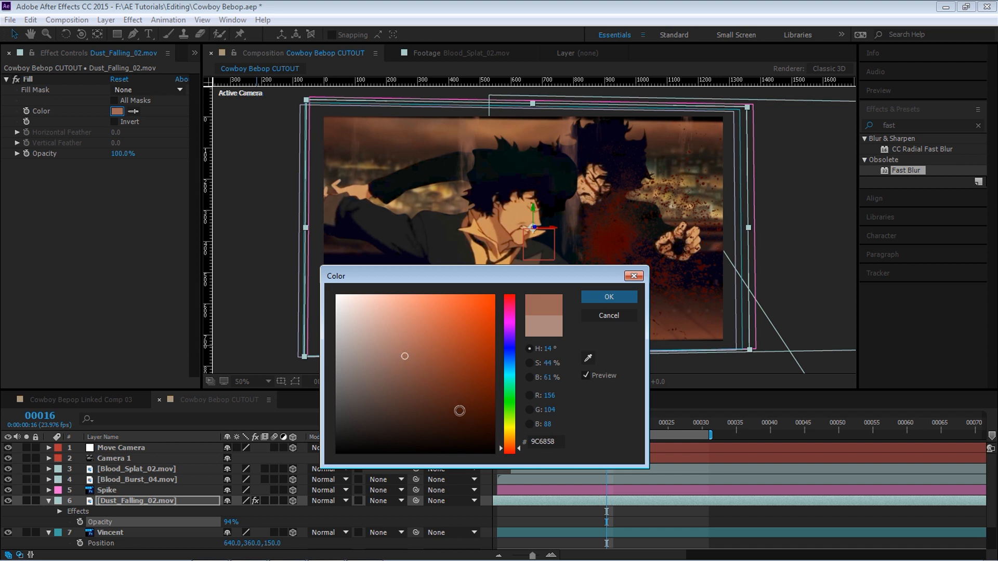
click(607, 298)
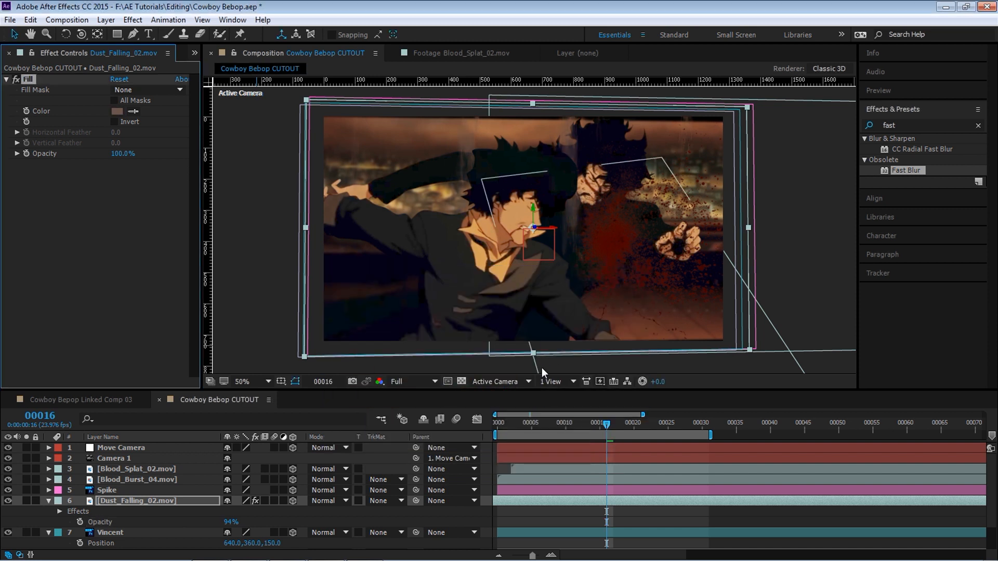
key(space)
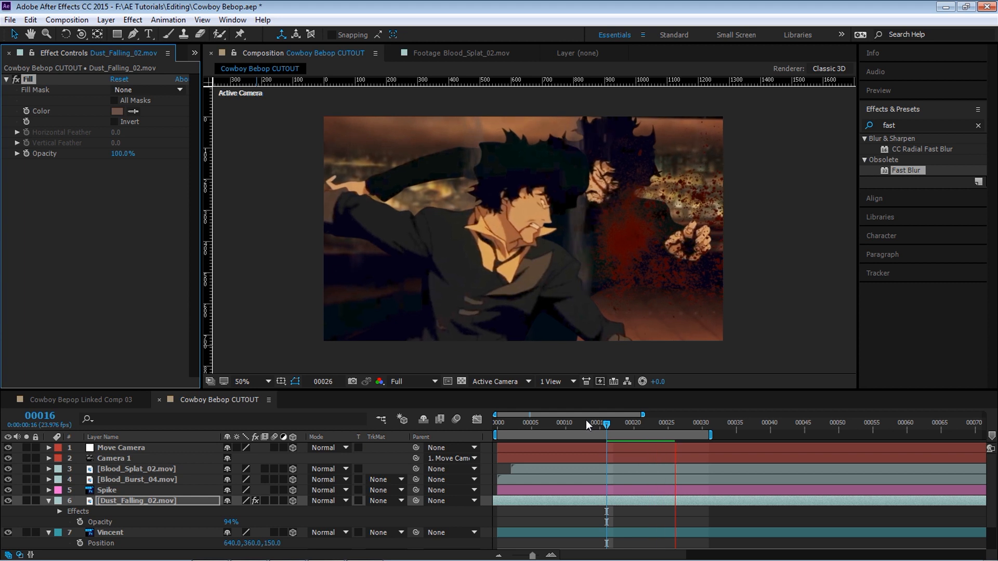
key(space)
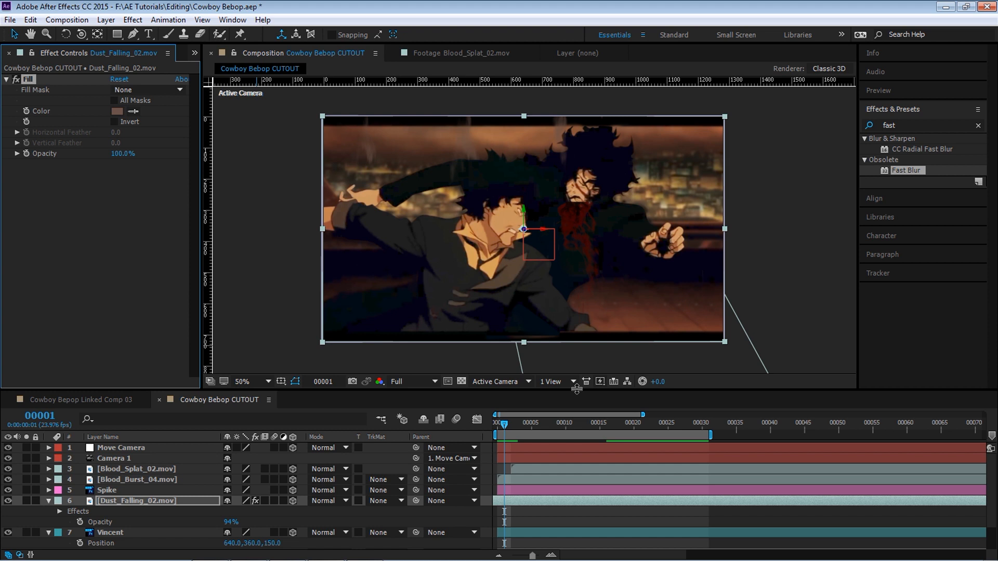
Switch to Premiere Pro and delete the cutout shot's clip at 00:00:49:18 on Video 1 of the Cowboy Bebop v1 Cut Only sequence.
key(alt+Tab)
key(alt+Tab)
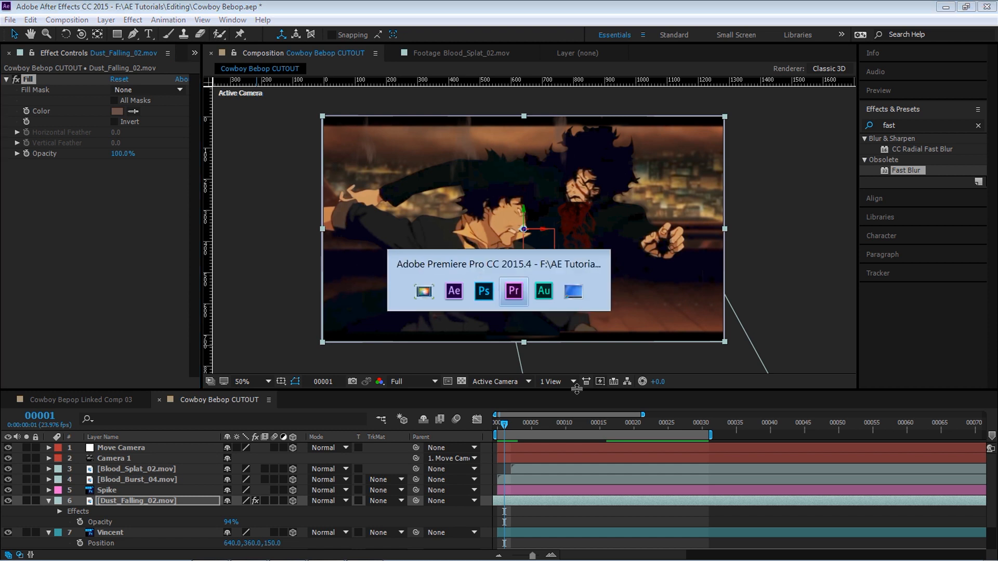
click(655, 415)
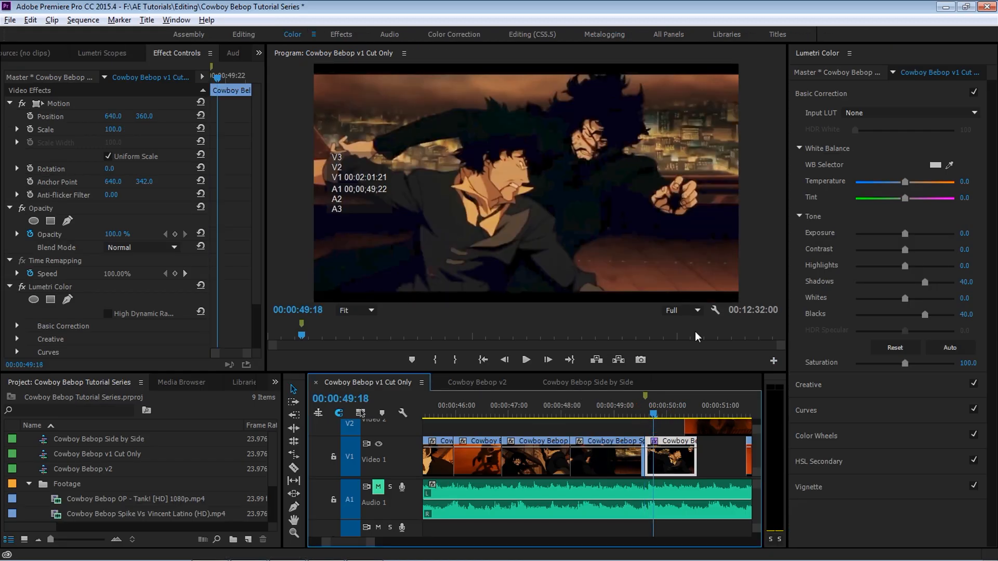
key(=)
click(612, 458)
key(Delete)
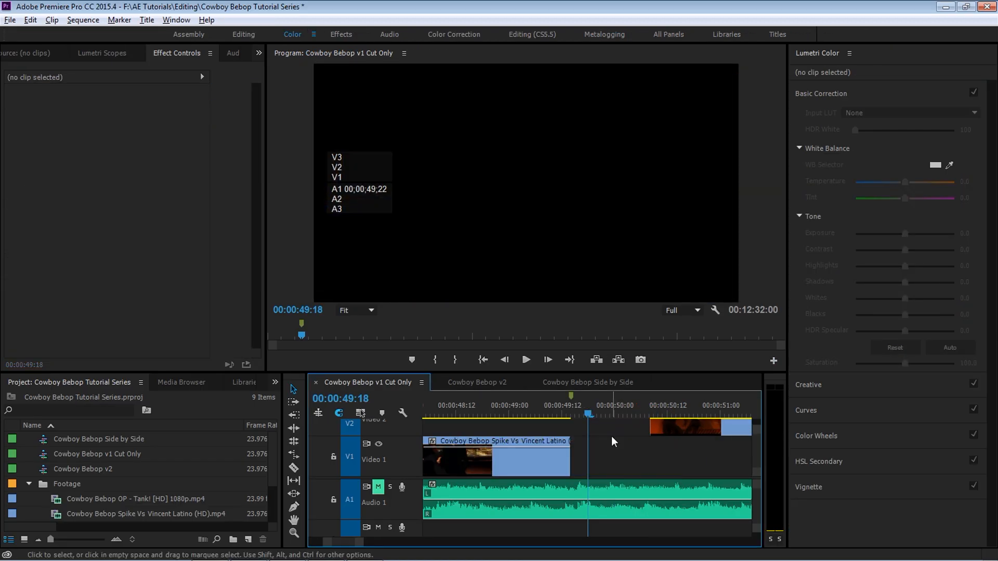
Import the Cowboy Bebop CUTOUT composition from the Cowboy Bebop AEP project in the Editing folder as linked media.
drag(120, 373, 122, 319)
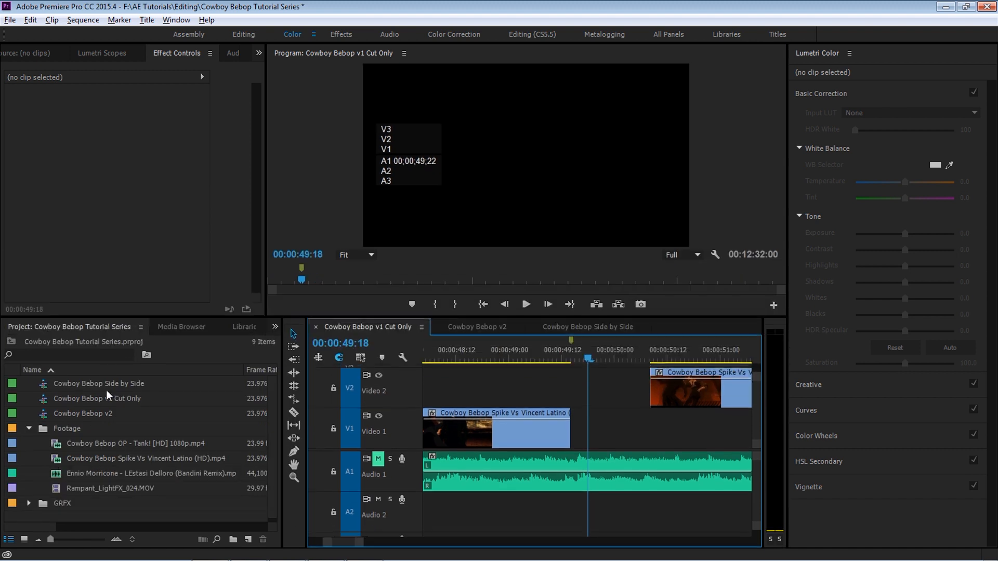
click(28, 429)
key(ctrl+i)
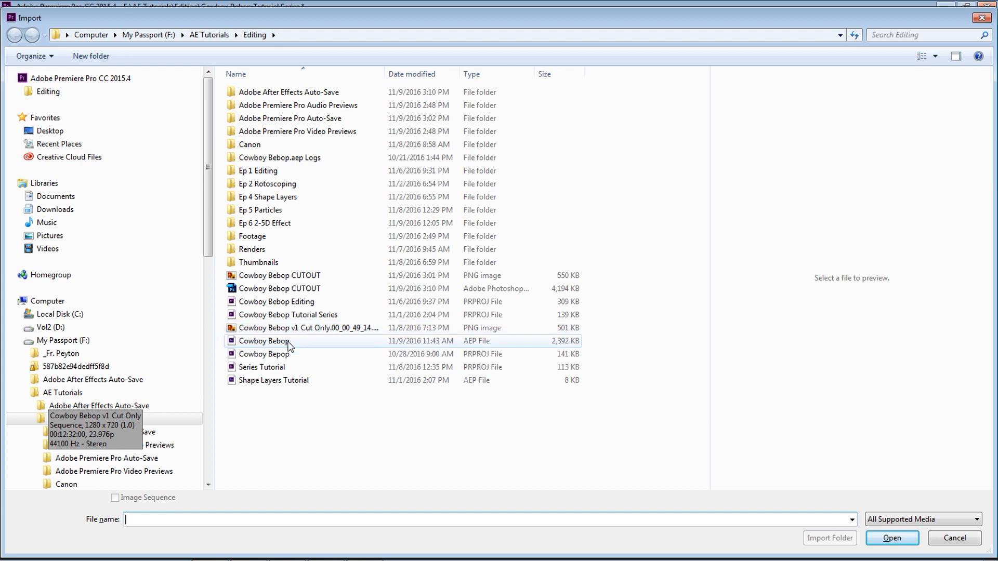
click(284, 343)
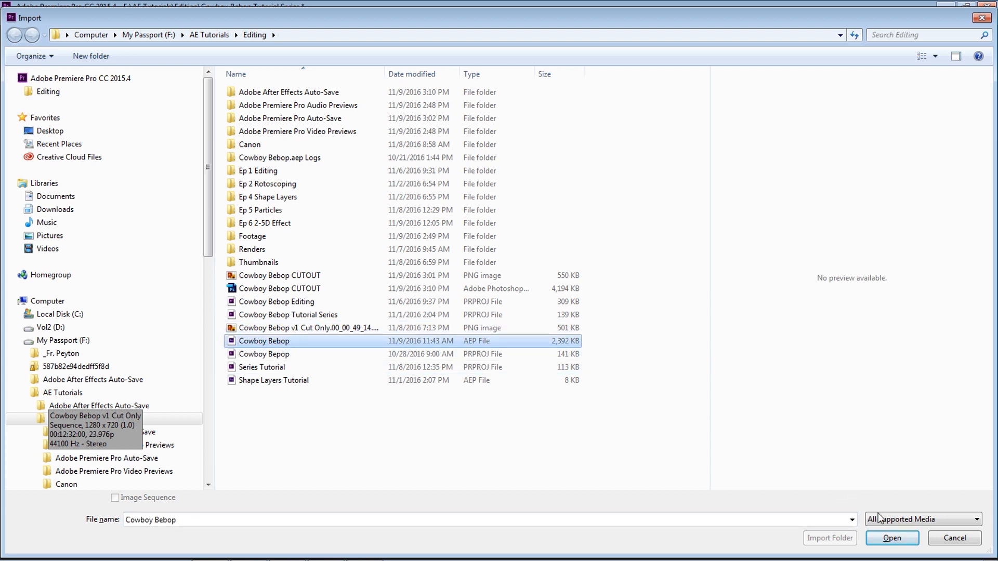
click(893, 540)
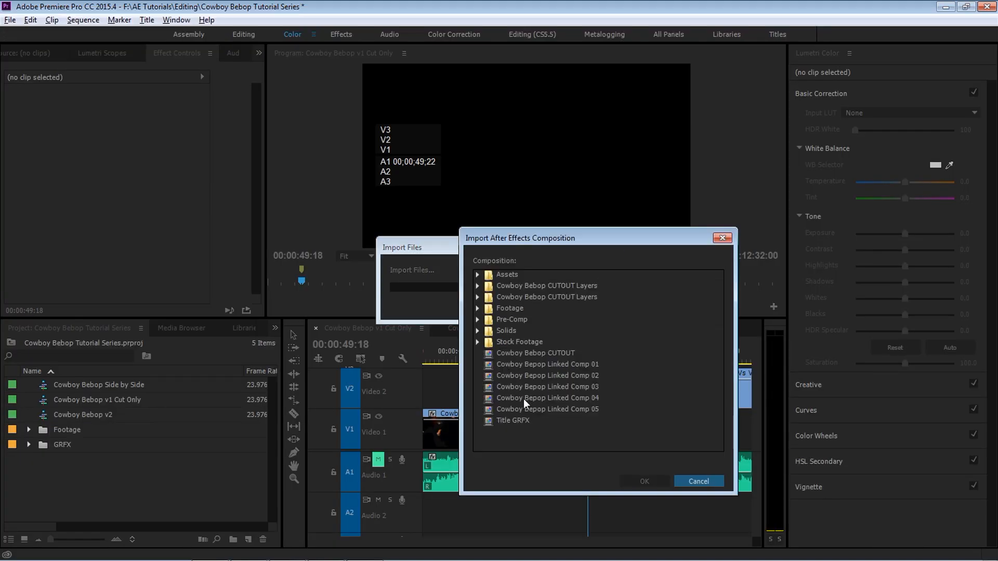
click(546, 355)
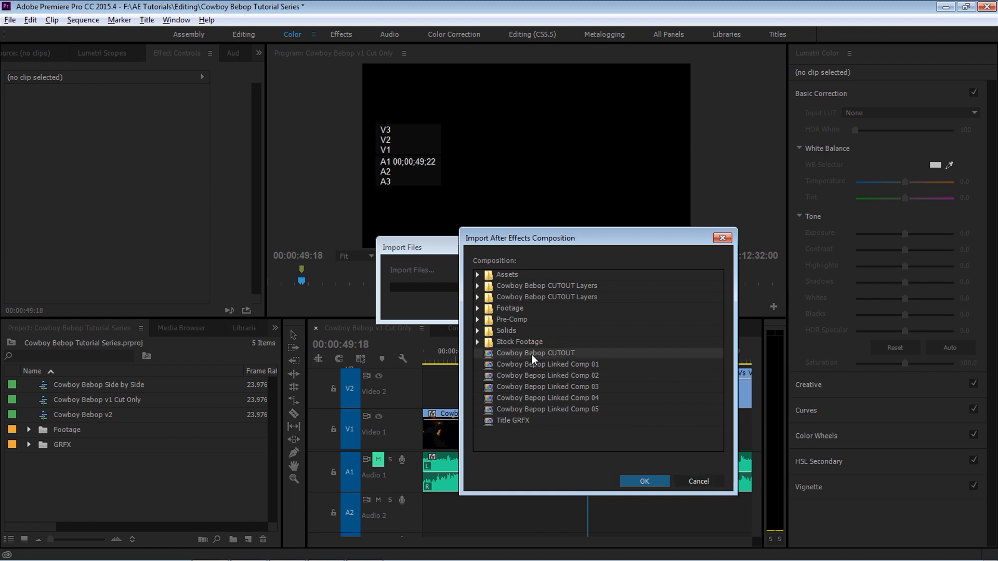
click(659, 483)
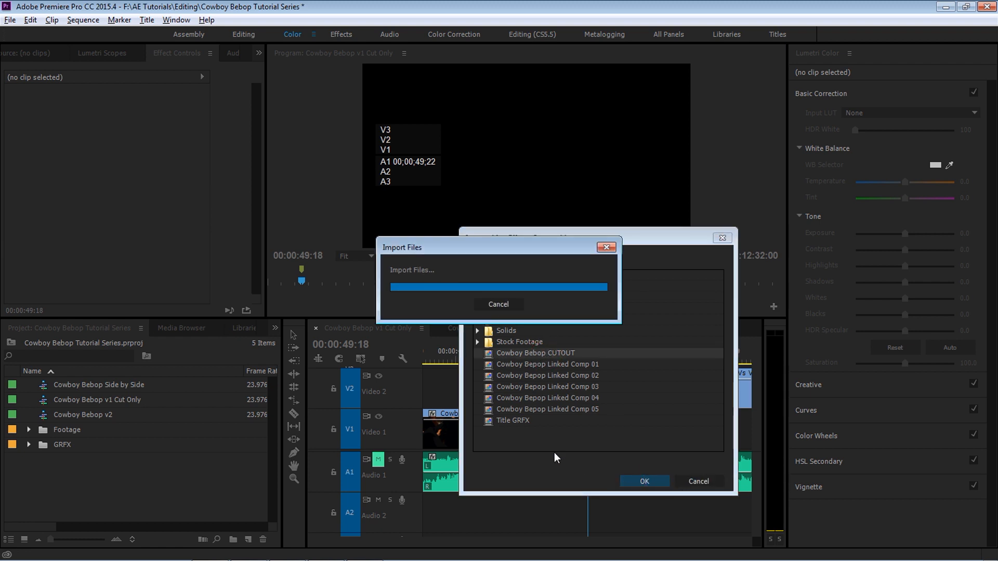
Place the linked Cowboy Bebop CUTOUT composition on Video 1 directly after the Spike Vs Vincent clip and preview across the cut.
drag(104, 385, 578, 445)
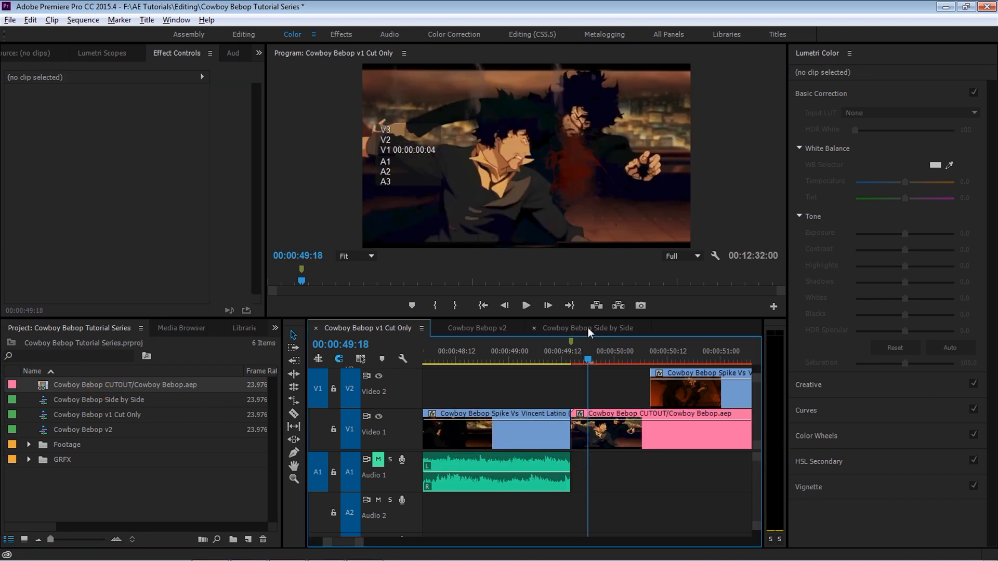
click(531, 358)
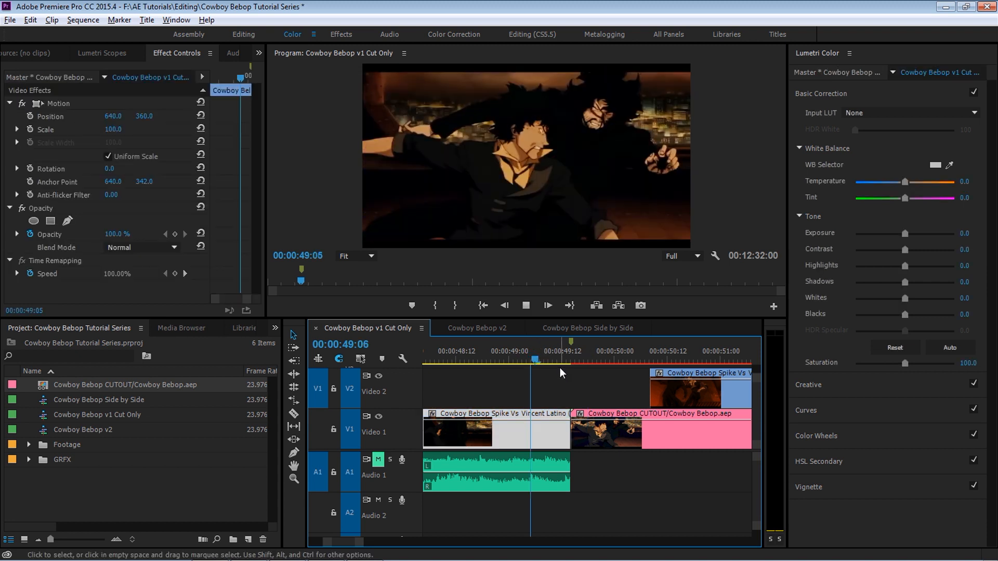
key(space)
click(576, 354)
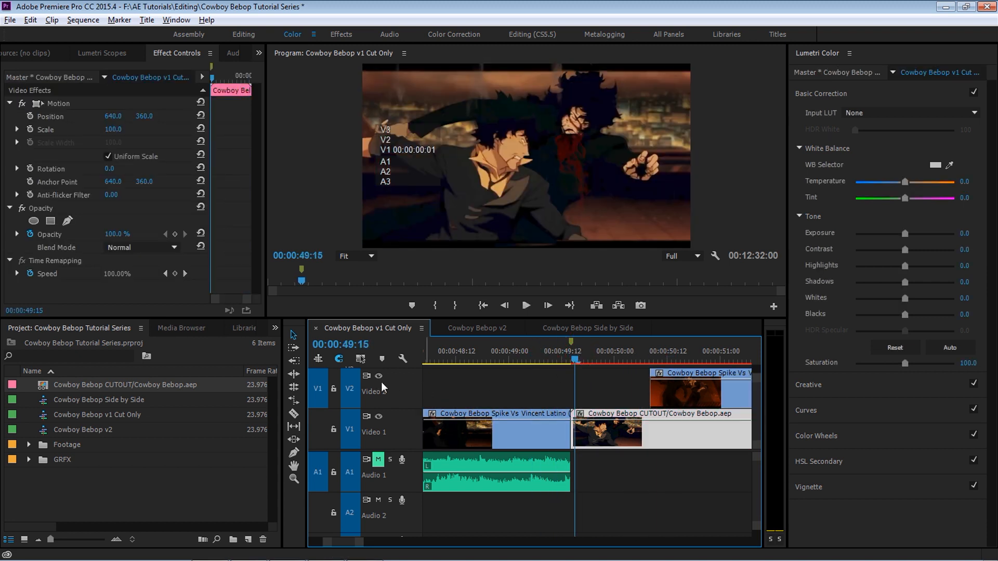
Delete the Spike Vs Vincent clip on Video 2 above the linked composition and play the cutout shot from 00:00:49:15.
click(680, 376)
key(Delete)
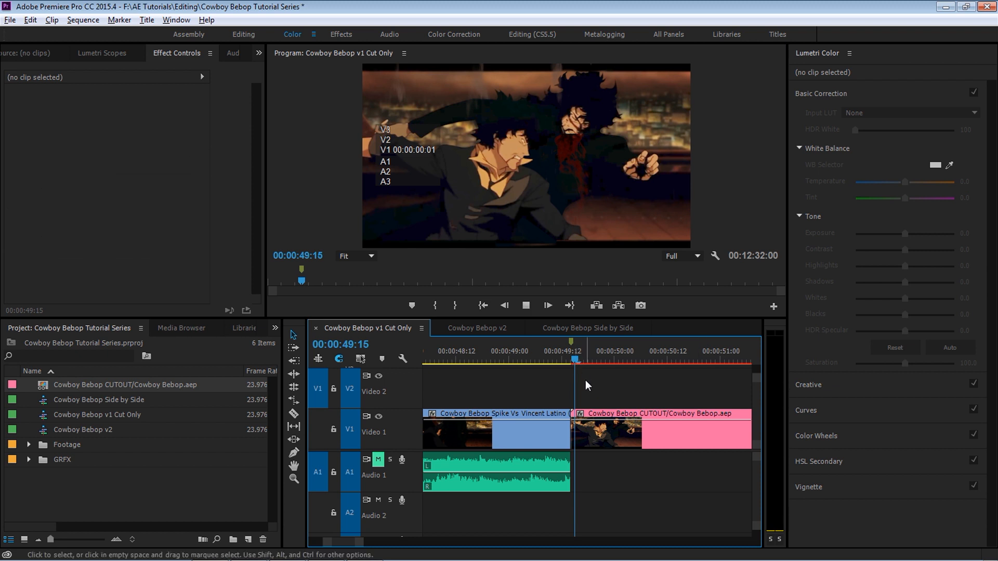
key(space)
key(space)
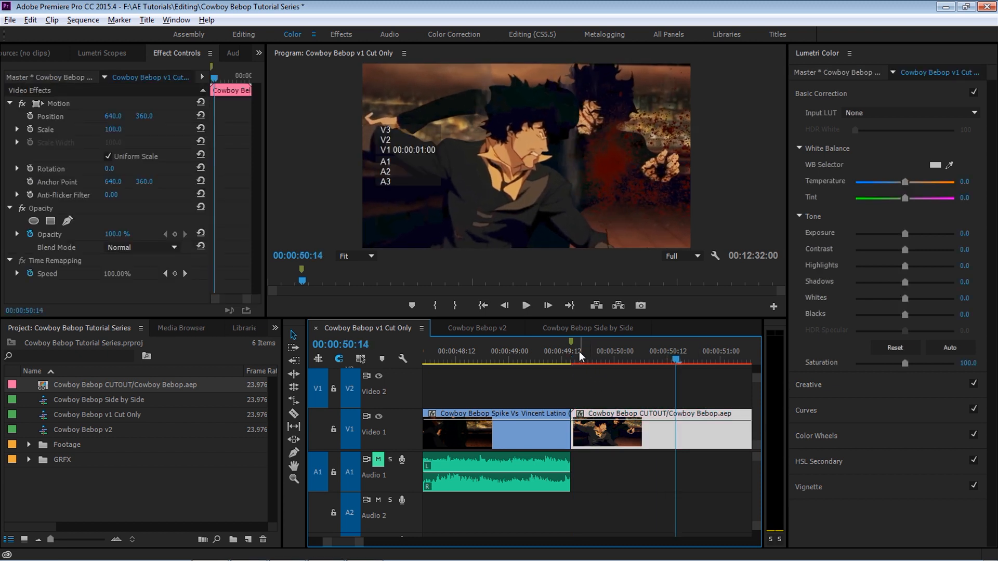